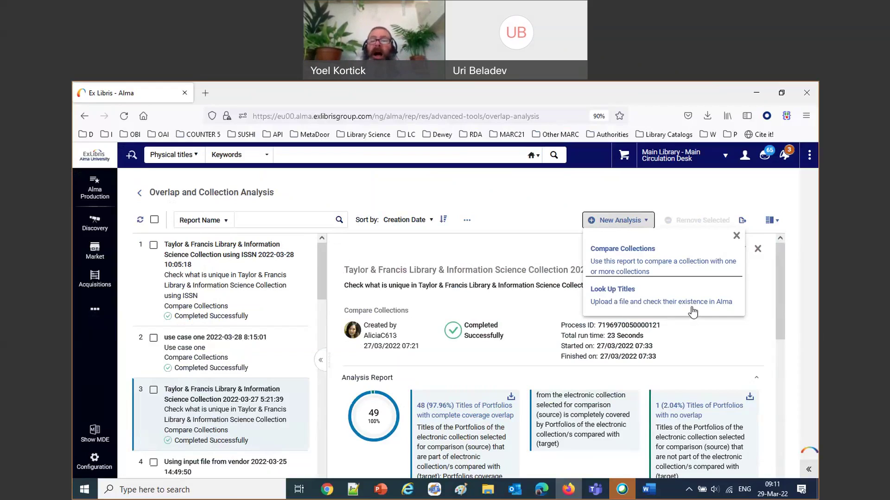
# - Create a Compare Collections analysis and replace "New Report" in its name with "Elsevier ScienceDirect eBooks Referex Miscellaneous (morning session)"
pyautogui.click(636, 256)
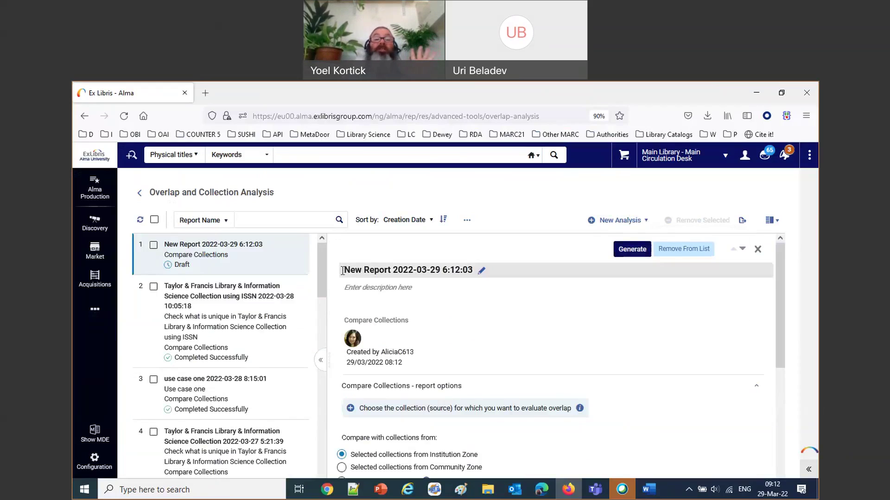
pyautogui.click(384, 270)
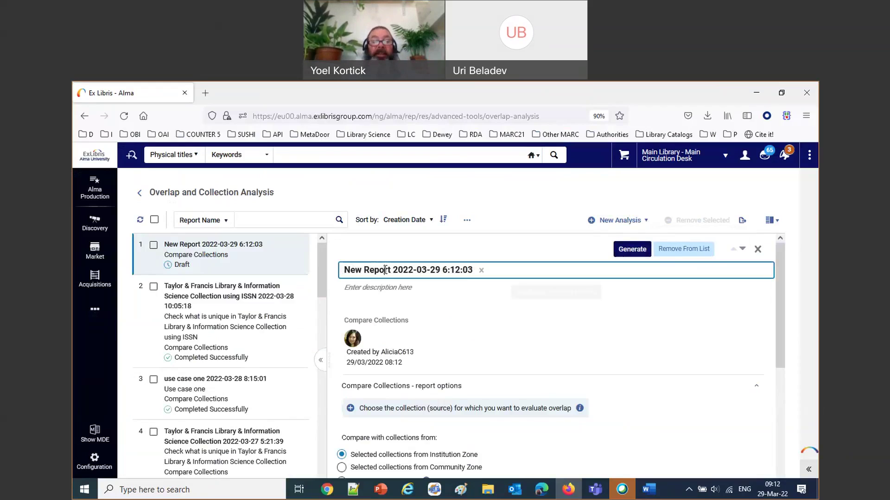
pyautogui.moveTo(345, 270); pyautogui.dragTo(391, 270)
pyautogui.write('Elsevier ScienceDirect eBooks Referex Miscellaneous')
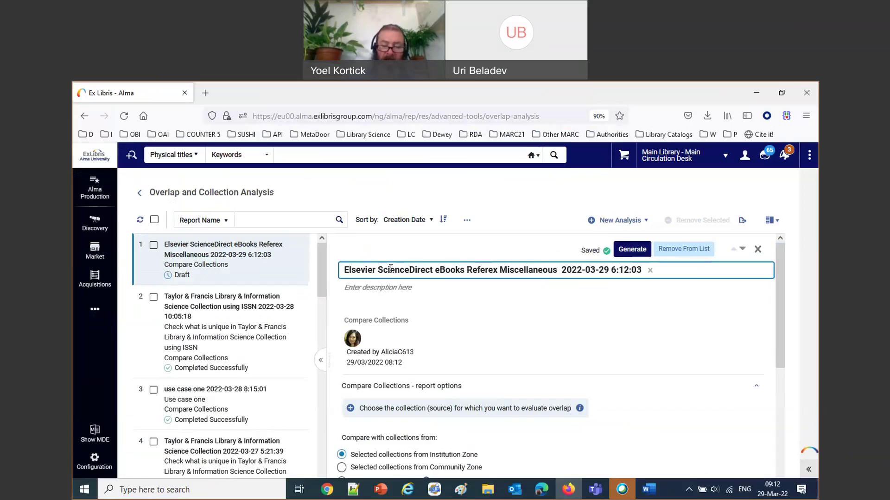
pyautogui.write('(')
pyautogui.write('morning se')
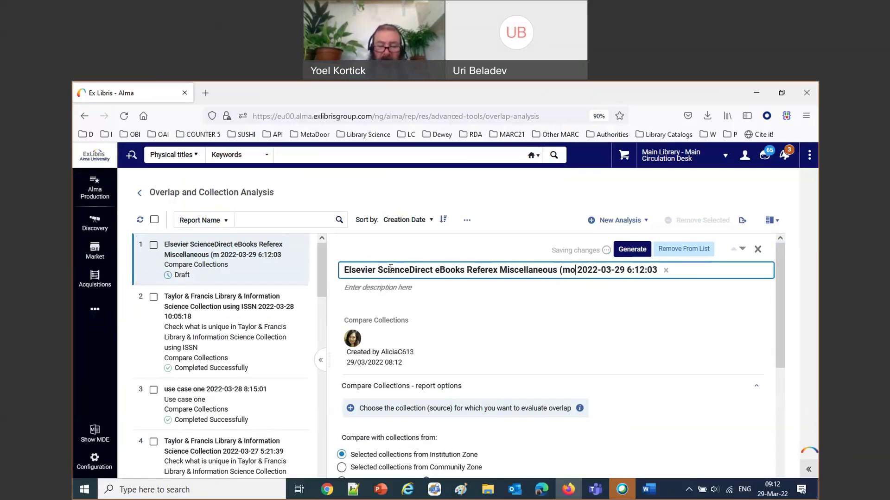
pyautogui.write('ssion)')
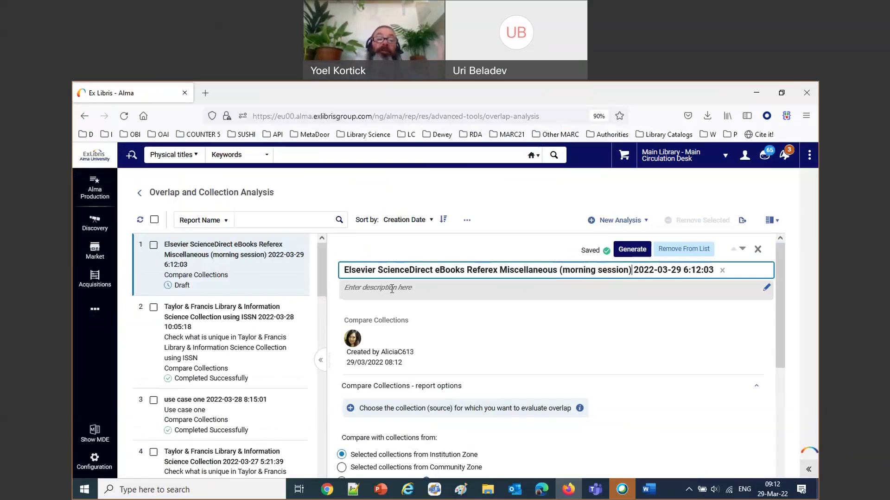
# - Describe the report as: We compare here electronic collection "Elsevier ScienceDirect eBooks Referex Miscellaneous" from CZ with what we already have in the IZ
pyautogui.click(392, 287)
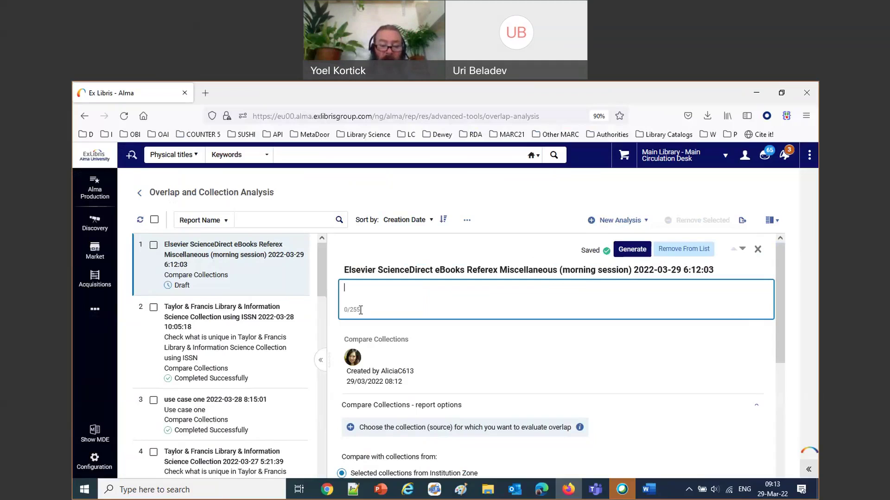
pyautogui.write('We')
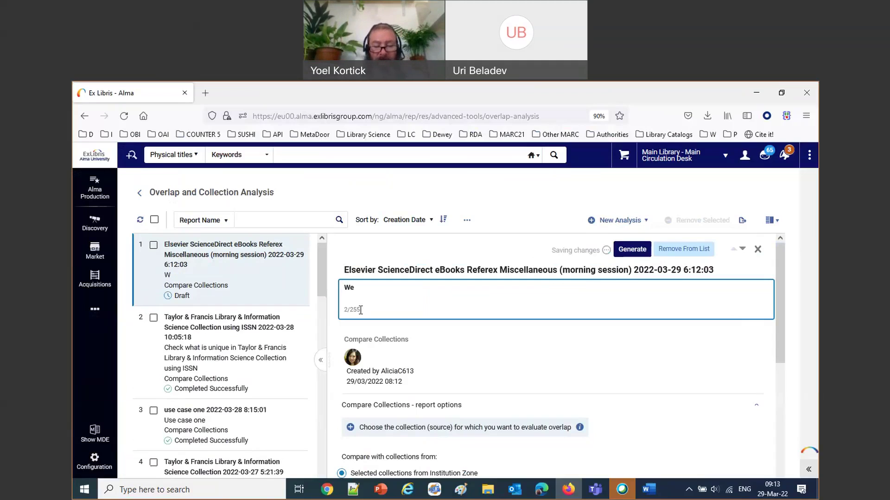
pyautogui.write(' compare here')
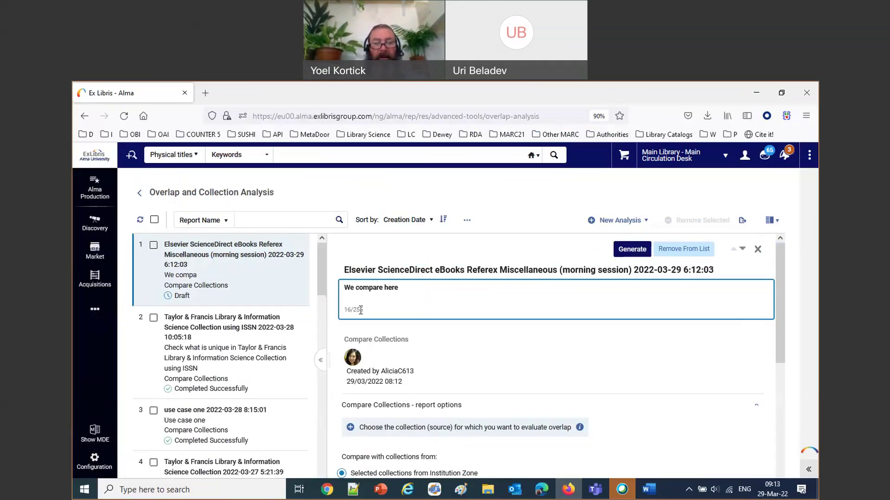
pyautogui.write(' elec')
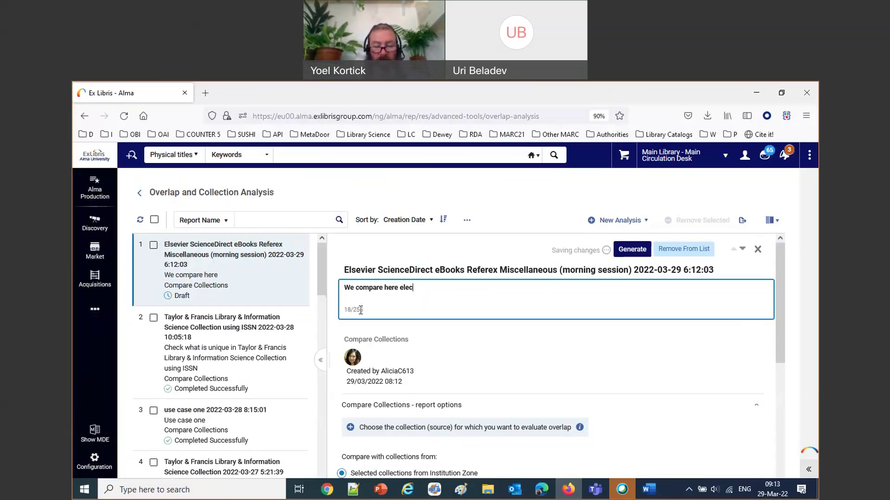
pyautogui.write('tronioc collection ')
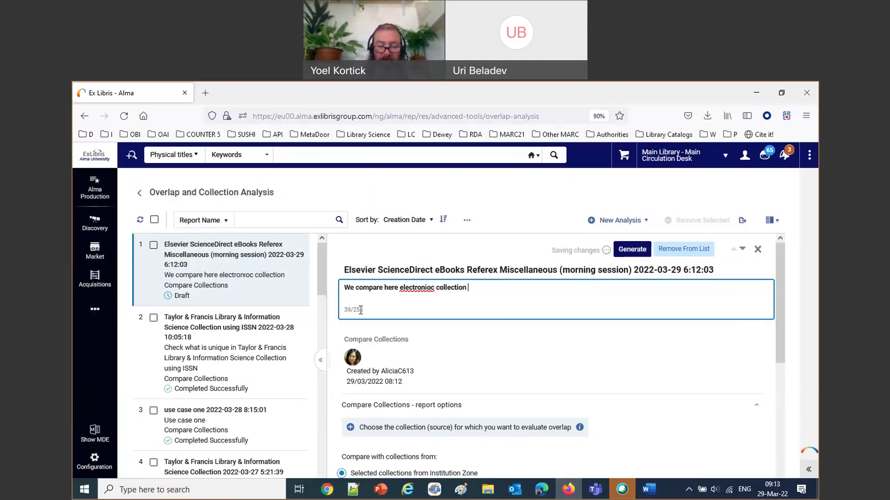
pyautogui.write('"')
pyautogui.write('Elsevier ScienceDirect eBooks Referex Miscellaneous')
pyautogui.write('" from CZ with what we aLREADY')
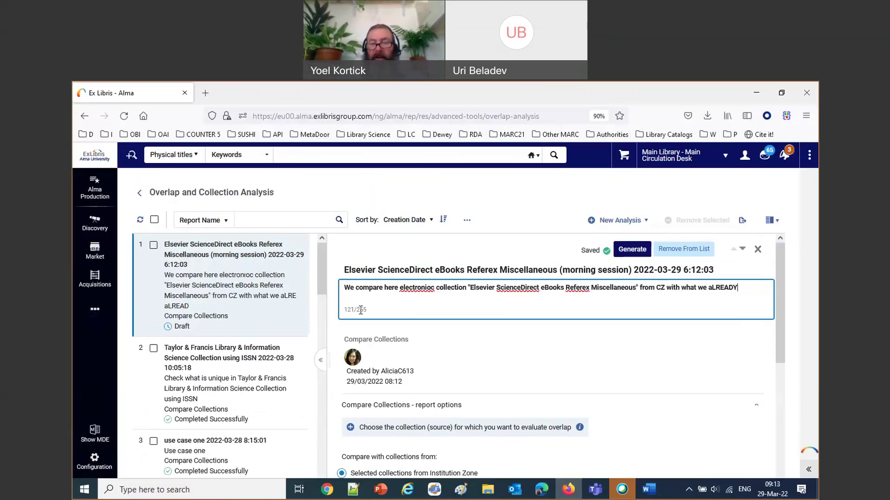
pyautogui.press('BackSpace')
pyautogui.press('BackSpace')
pyautogui.press('BackSpace')
pyautogui.press('BackSpace')
pyautogui.press('BackSpace')
pyautogui.press('BackSpace')
pyautogui.write('l')
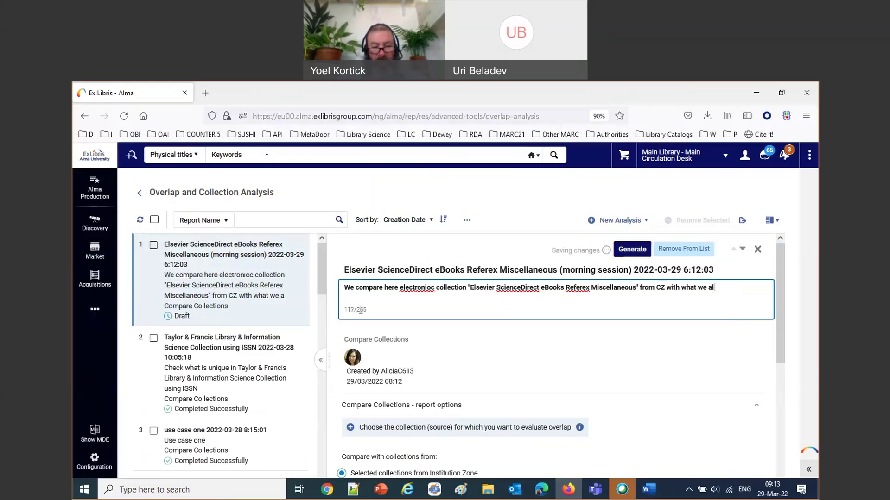
pyautogui.write(';ready have in the ')
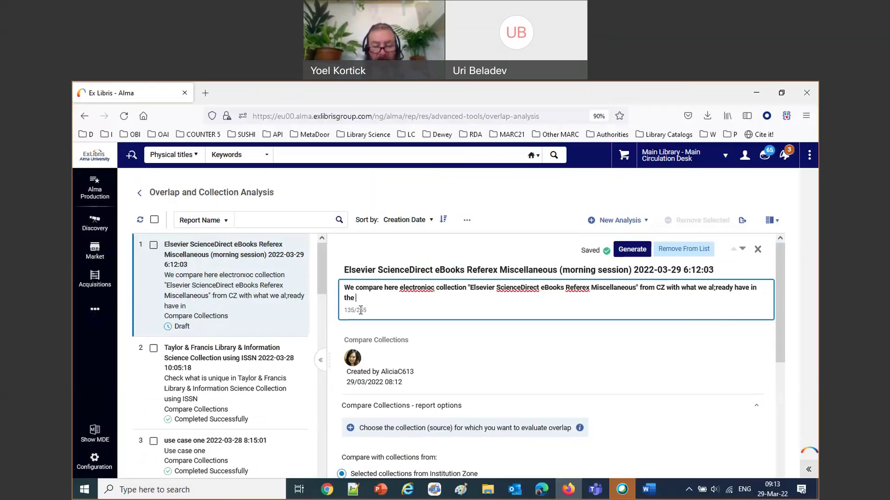
pyautogui.write('IZ')
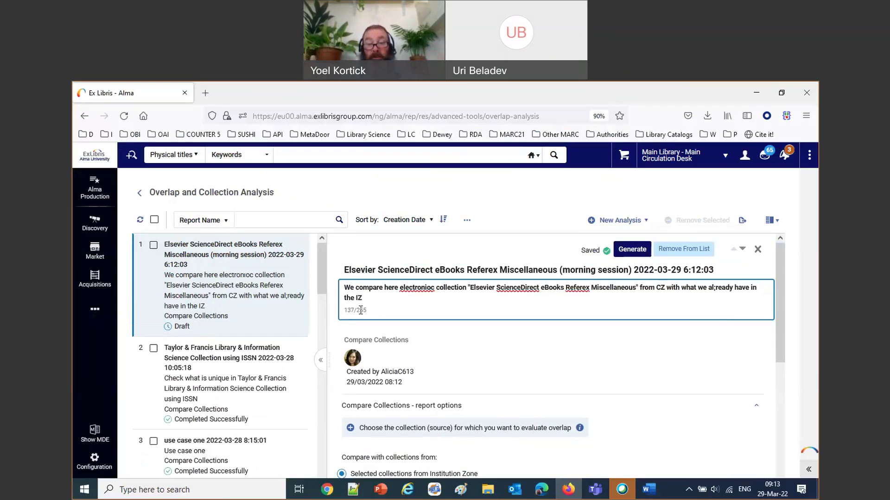
# - Correct the spelling of "electronic" and "already" in the report description
pyautogui.rightClick(412, 287)
pyautogui.click(448, 226)
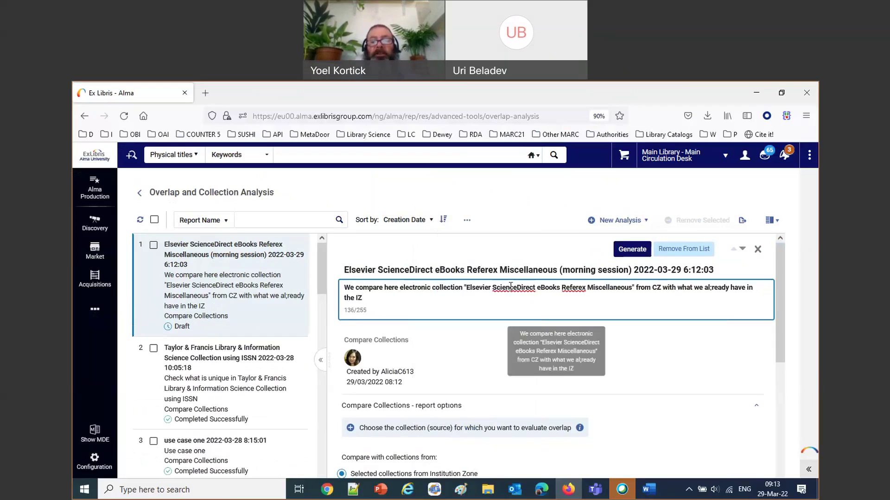
pyautogui.rightClick(580, 288)
pyautogui.click(763, 310)
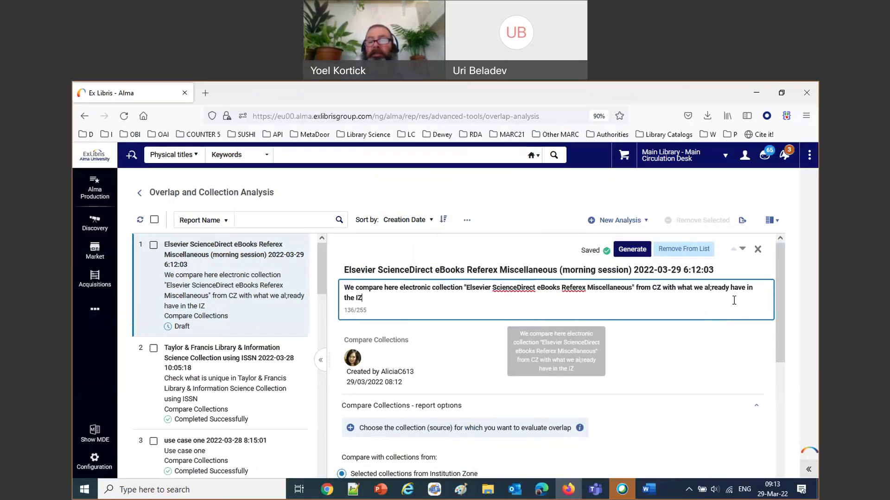
pyautogui.click(711, 288)
pyautogui.press('BackSpace')
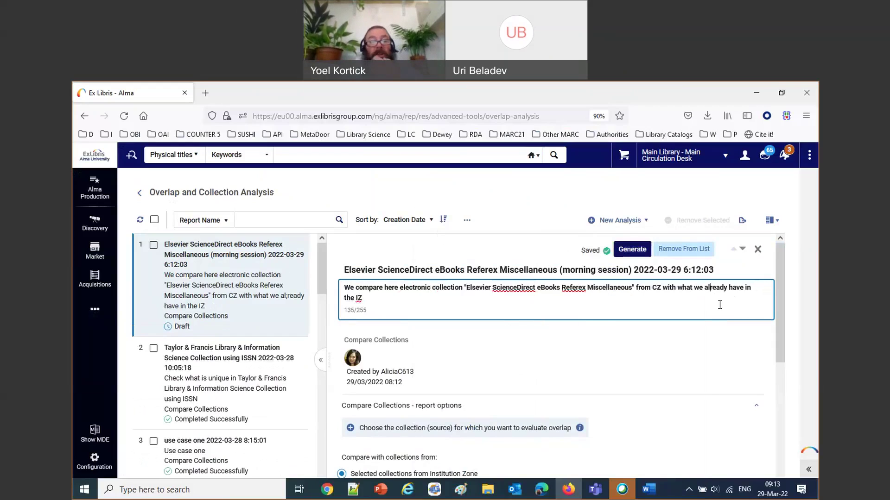
# - Review the PowerPoint slides on choosing and searching for the source collection, and return to the analysis in Alma
pyautogui.scroll(-1, 644, 378)
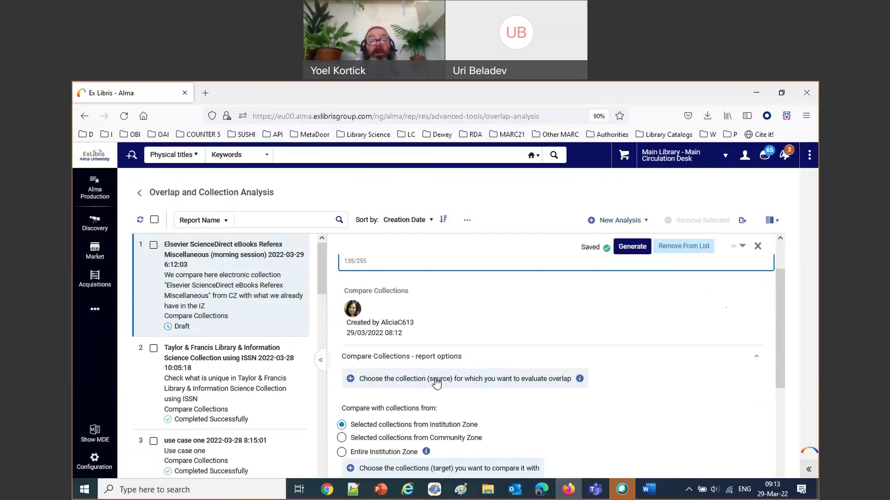
pyautogui.scroll(1, 468, 270)
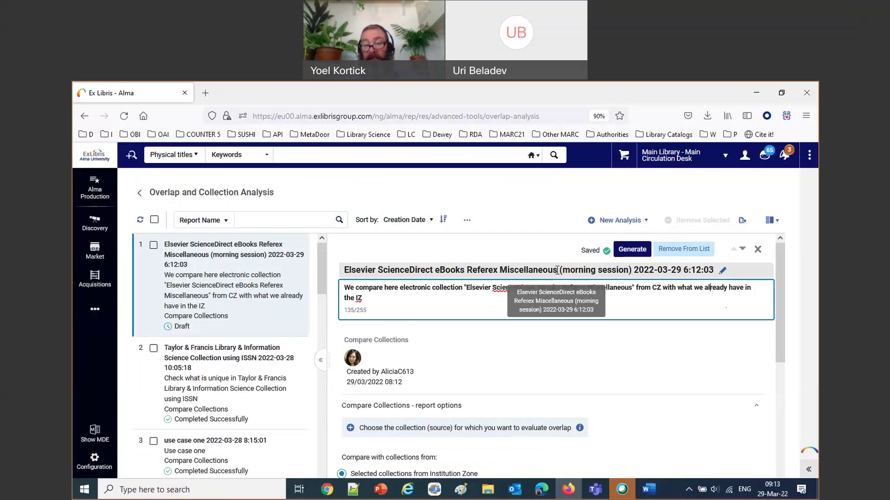
pyautogui.scroll(-1, 489, 414)
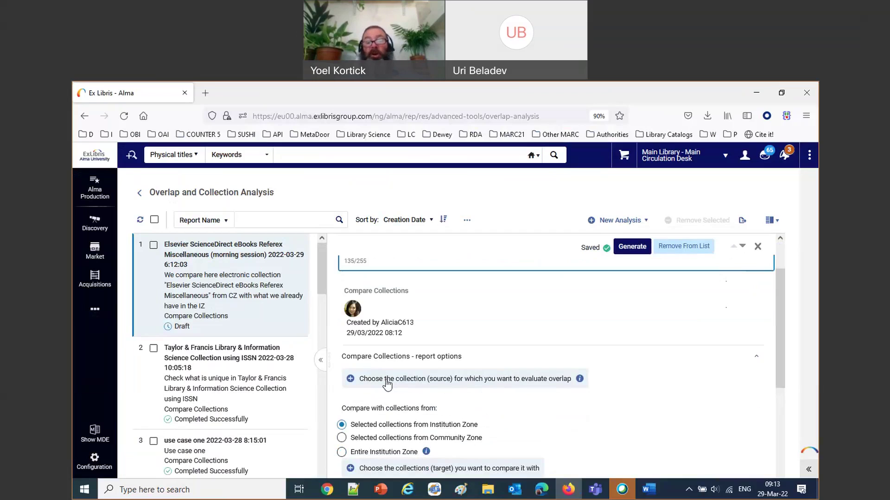
pyautogui.click(380, 491)
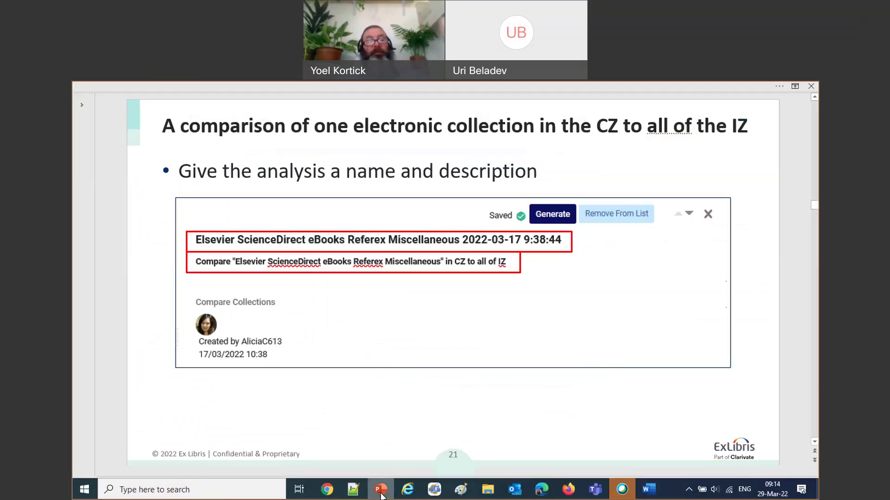
pyautogui.press('Right')
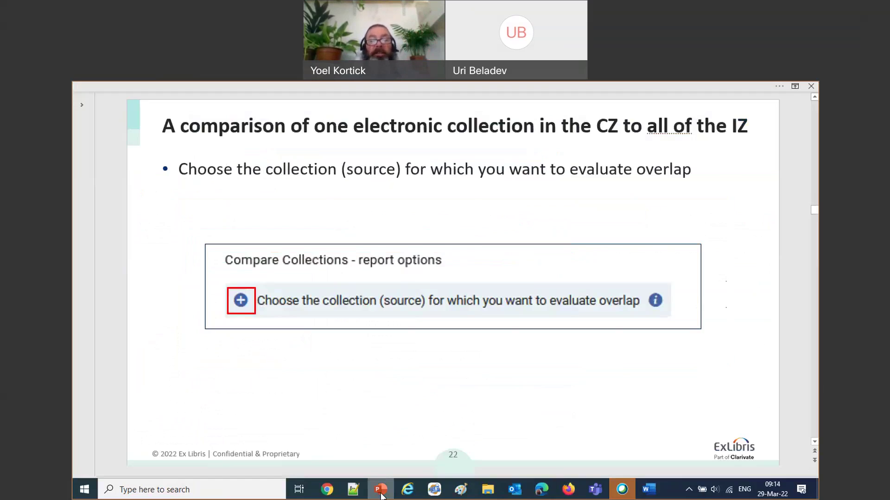
pyautogui.press('Right')
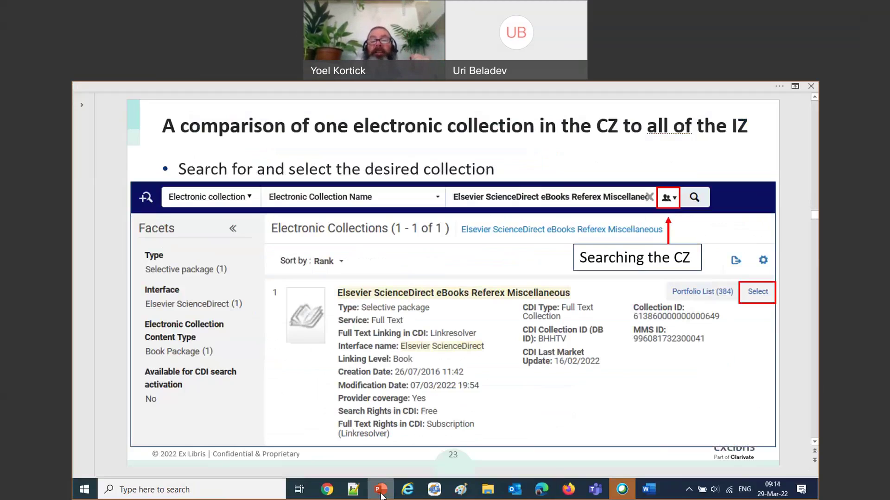
pyautogui.click(566, 491)
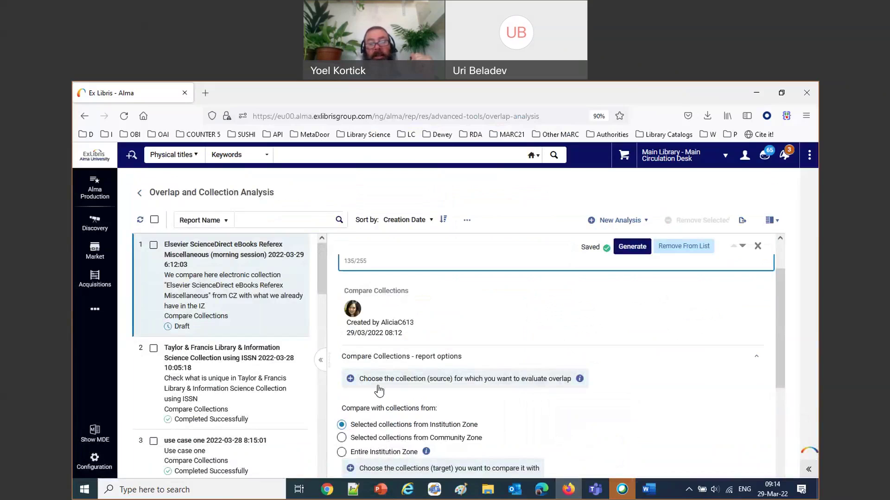
# - Search the Community Zone for "Elsevier ScienceDirect eBooks Referex Miscellaneous" by electronic collection name and select it as the source collection
pyautogui.click(348, 377)
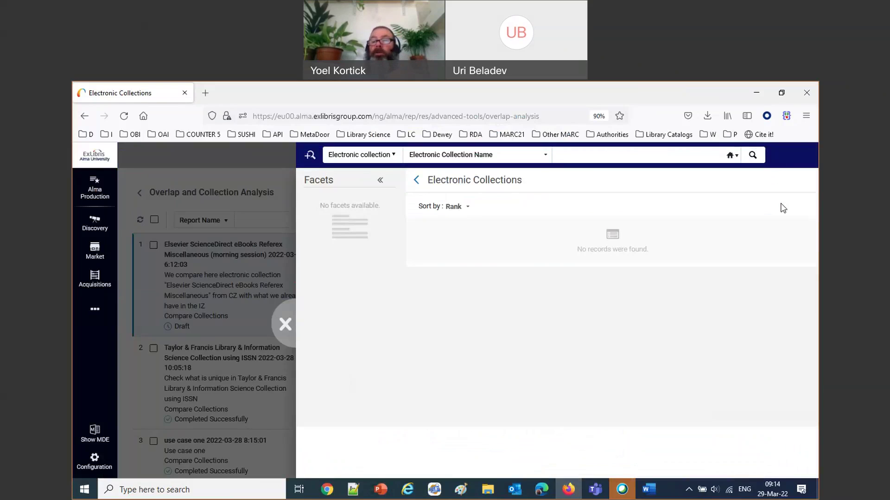
pyautogui.click(731, 155)
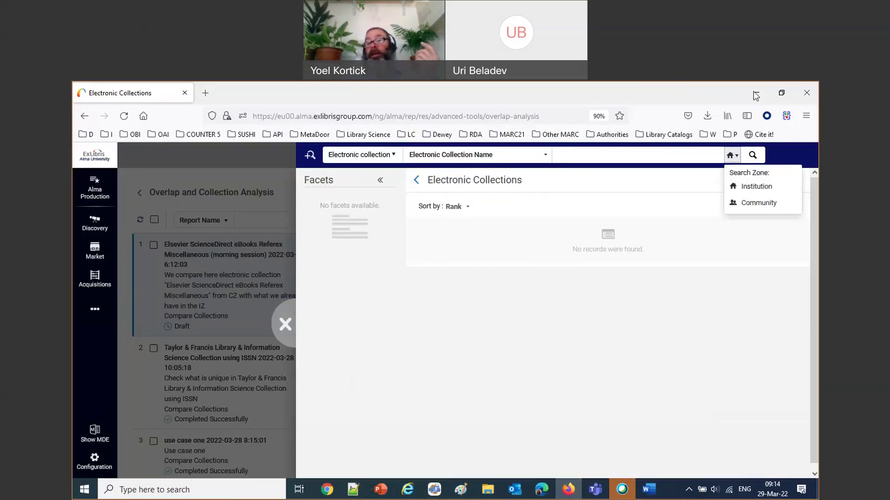
pyautogui.click(758, 202)
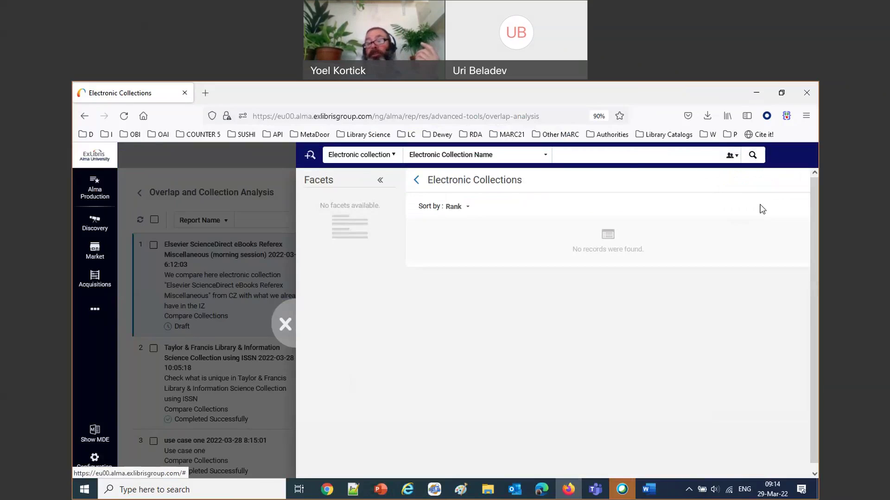
pyautogui.click(594, 157)
pyautogui.write('Elsevier ScienceDirect eBooks Referex Miscellaneous')
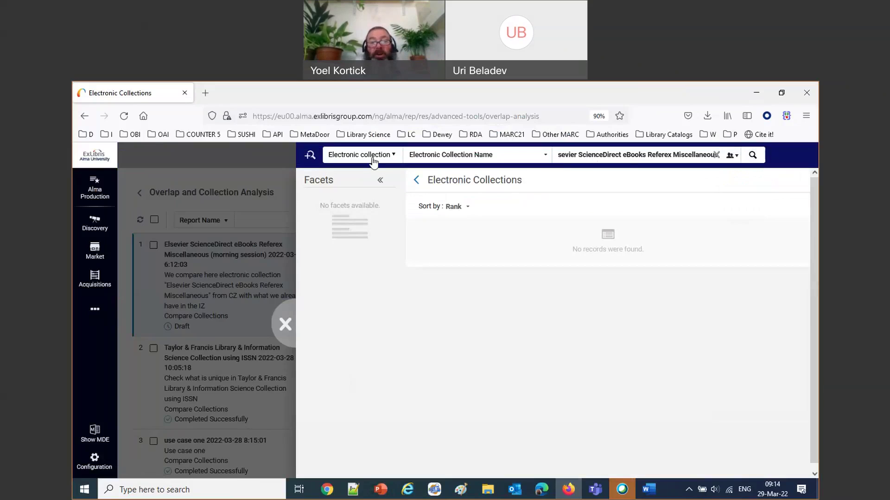
pyautogui.click(490, 158)
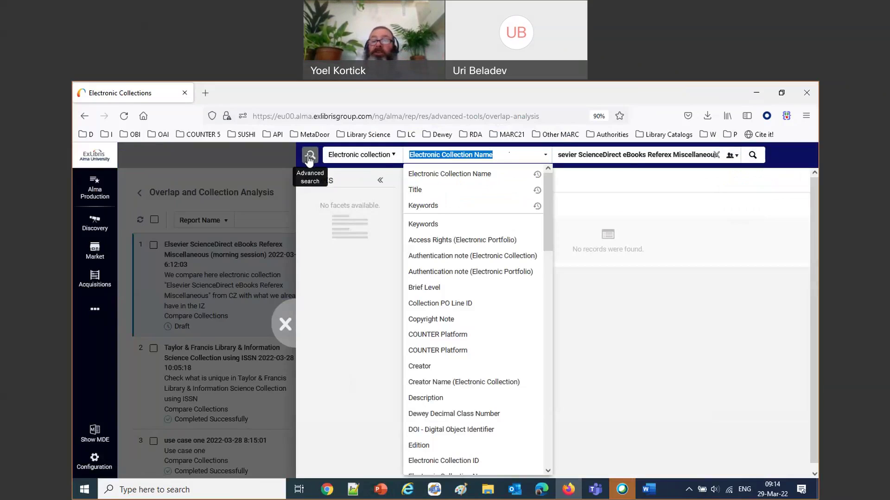
pyautogui.click(752, 157)
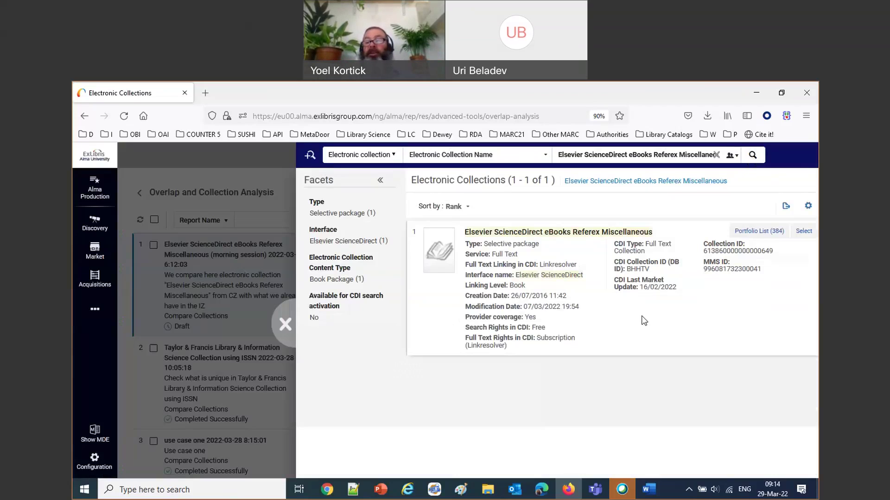
pyautogui.click(805, 233)
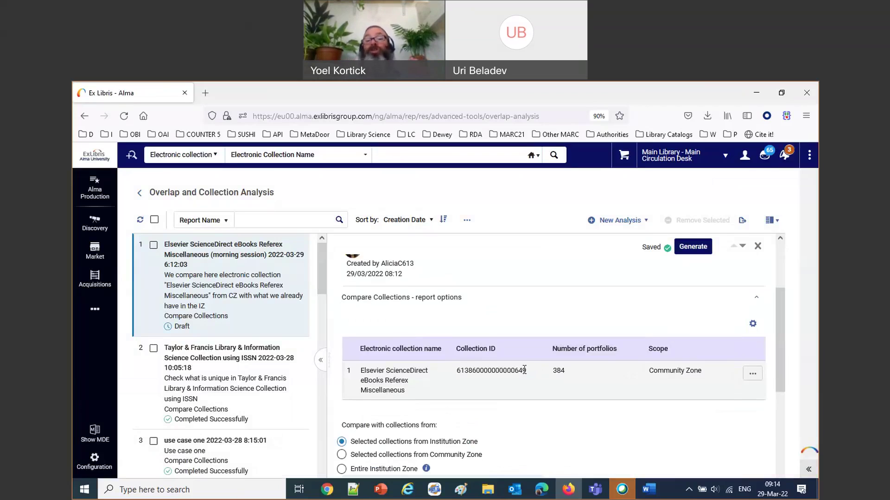
# - Set the source collection to be compared with the Entire Institution Zone
pyautogui.scroll(-2, 524, 369)
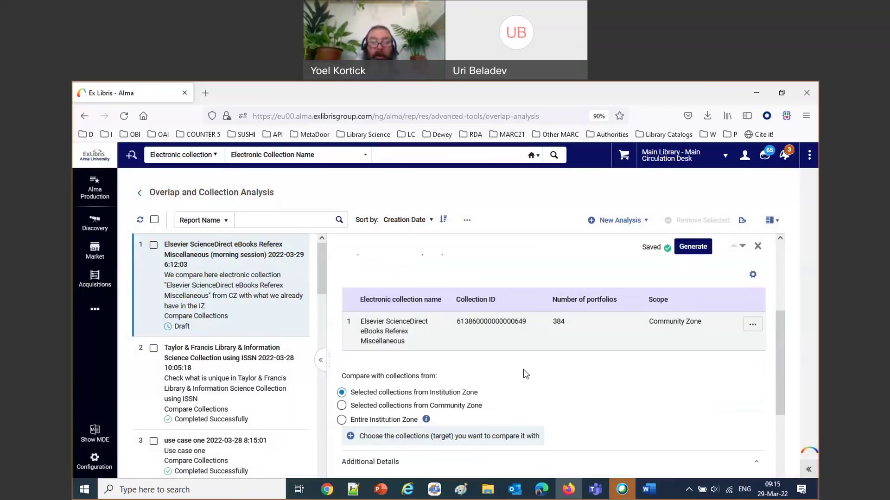
pyautogui.scroll(-2, 523, 369)
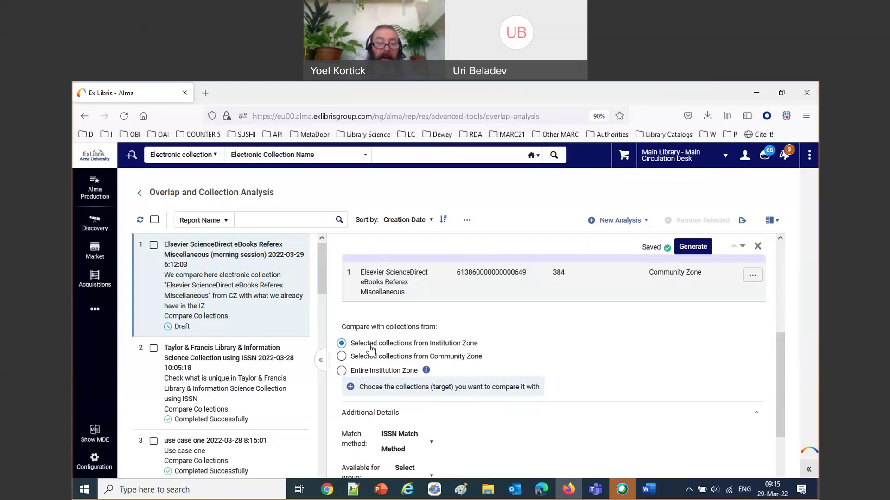
pyautogui.click(342, 371)
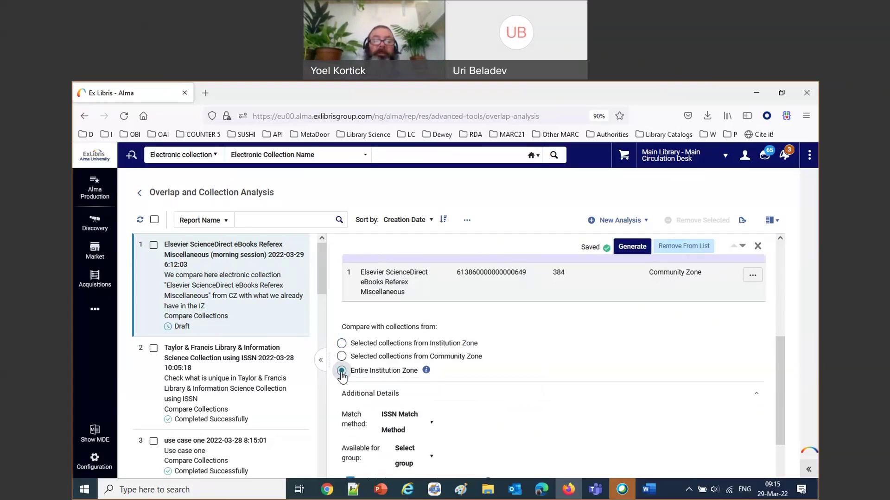
pyautogui.scroll(-1, 532, 424)
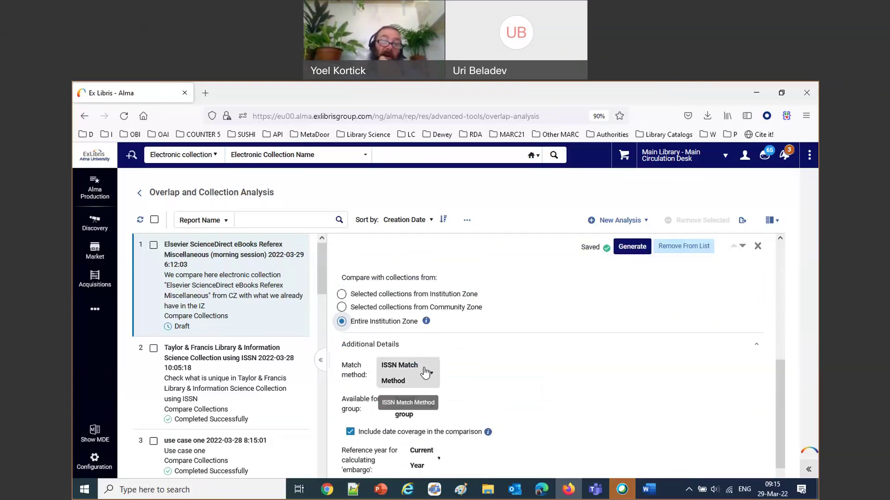
# - Set the comparison to use the Title Match Method and generate the overlap analysis
pyautogui.scroll(4, 444, 374)
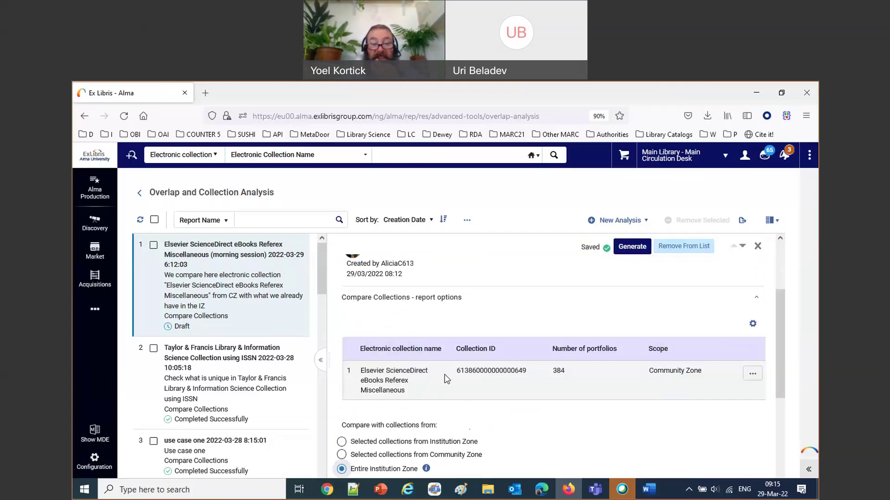
pyautogui.scroll(2, 444, 374)
pyautogui.scroll(-4, 496, 401)
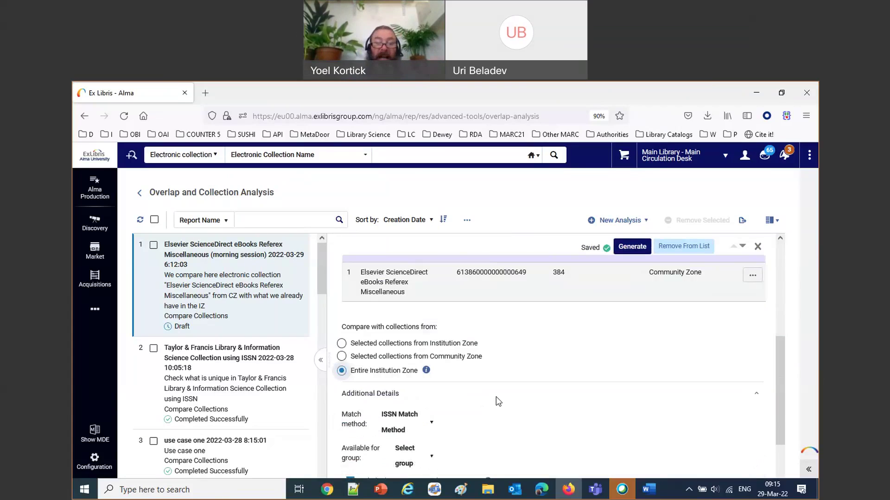
pyautogui.click(431, 423)
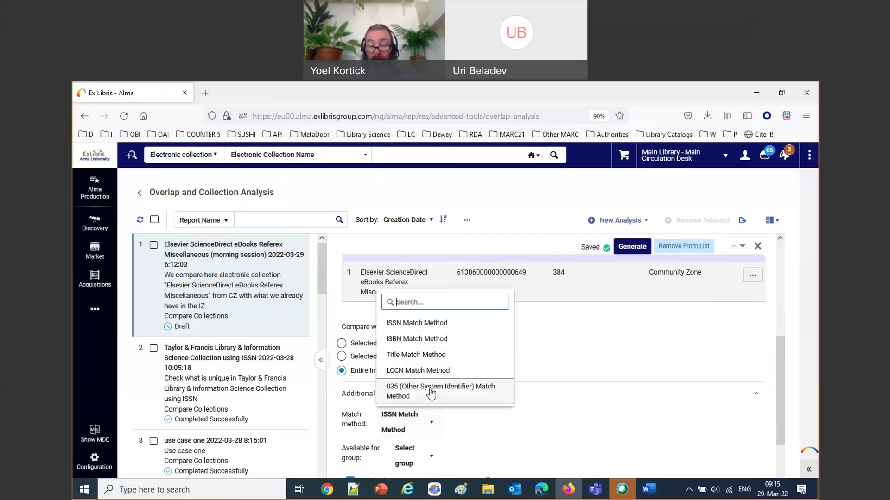
pyautogui.click(417, 355)
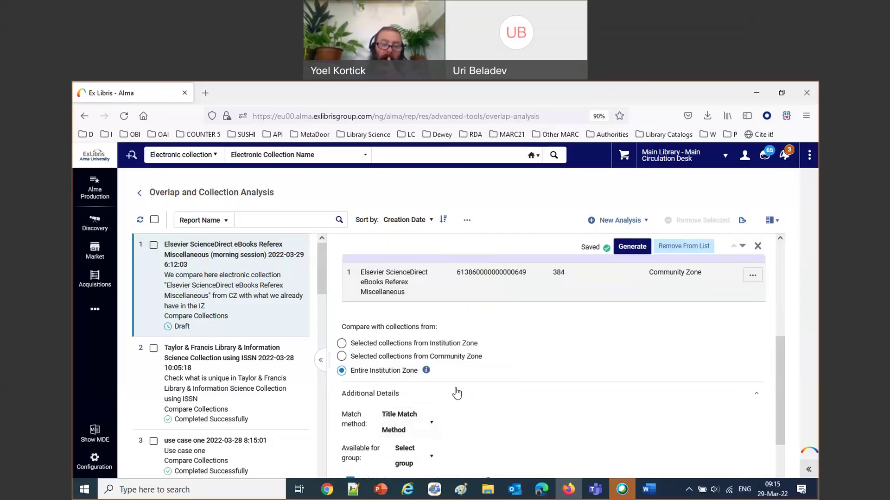
pyautogui.scroll(-2, 457, 391)
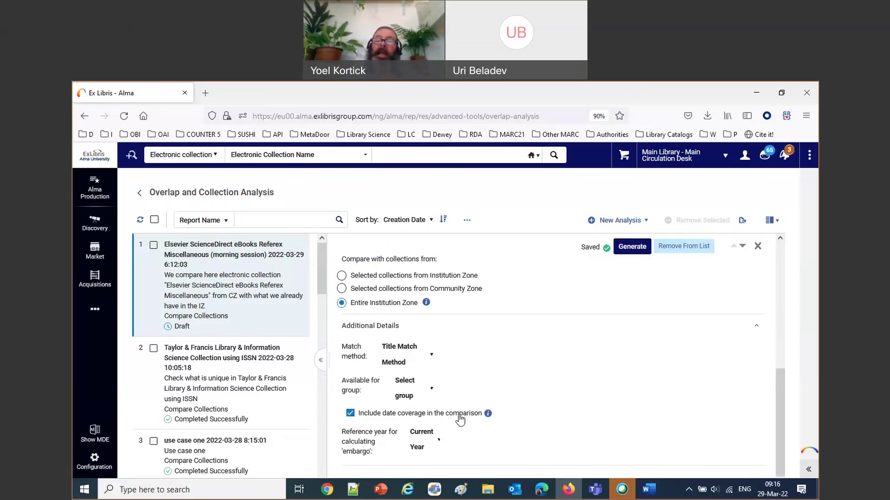
pyautogui.click(631, 252)
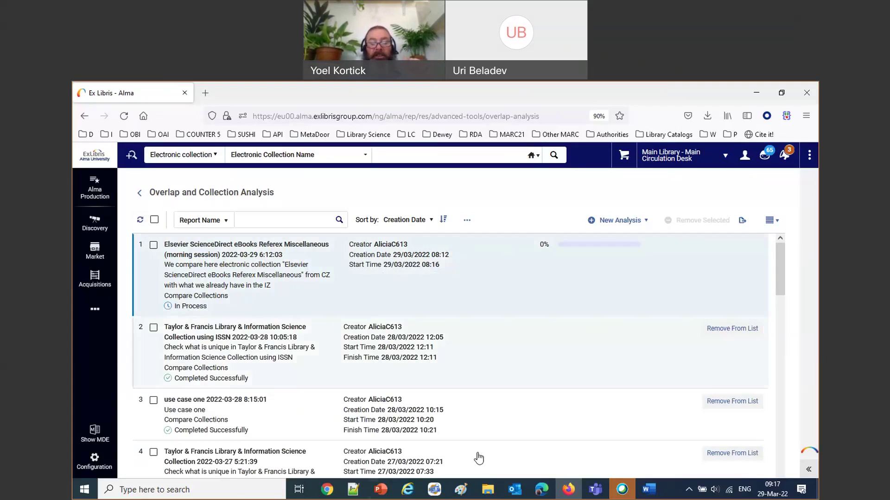
# - Switch to the PowerPoint presentation and go back to slide 22 on choosing the source collection for the comparison
pyautogui.moveTo(389, 496)
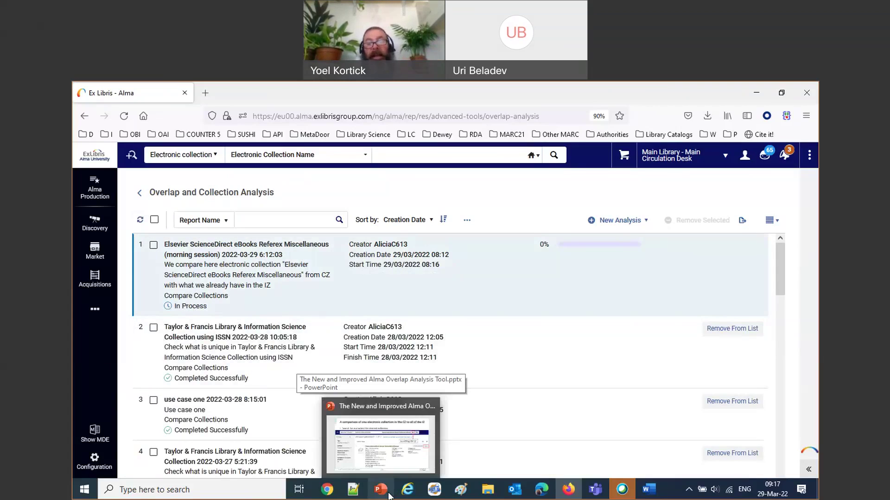
pyautogui.click(389, 496)
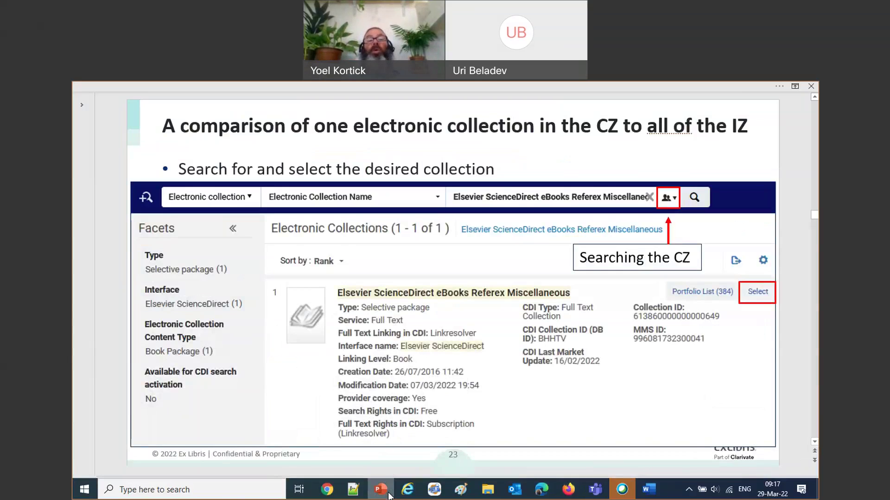
pyautogui.press('Left')
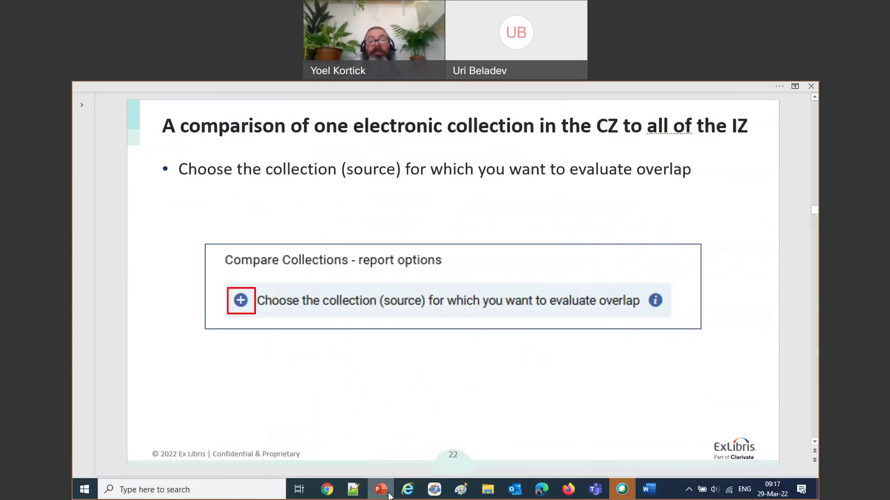
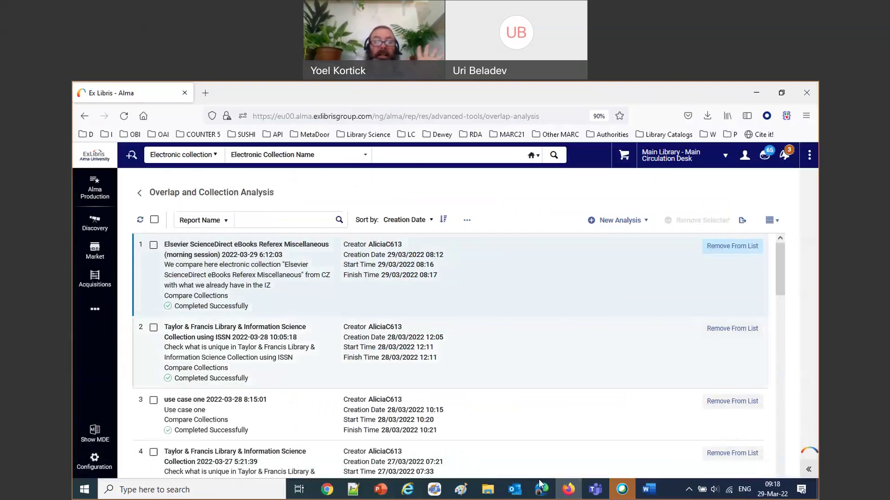
# - Open the completed Elsevier ScienceDirect eBooks Referex Miscellaneous report in Alma and examine its overlap figures, analyzed collection and comparison settings
pyautogui.click(454, 272)
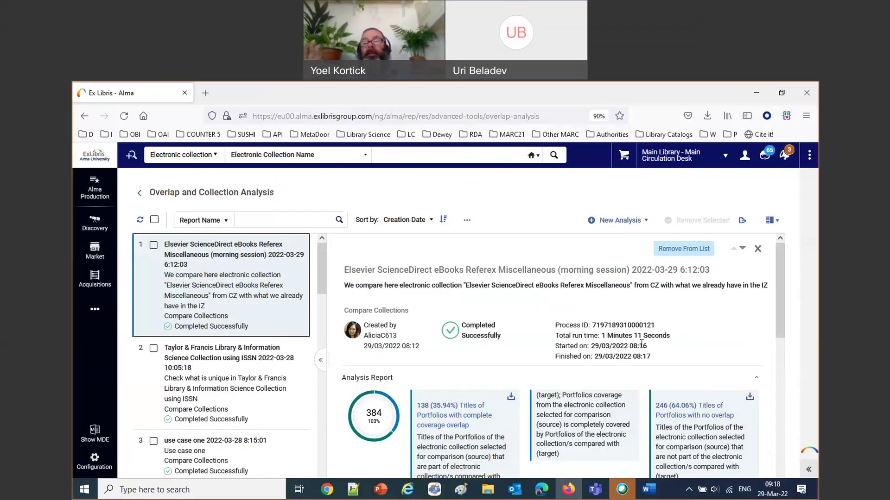
pyautogui.scroll(-2, 642, 342)
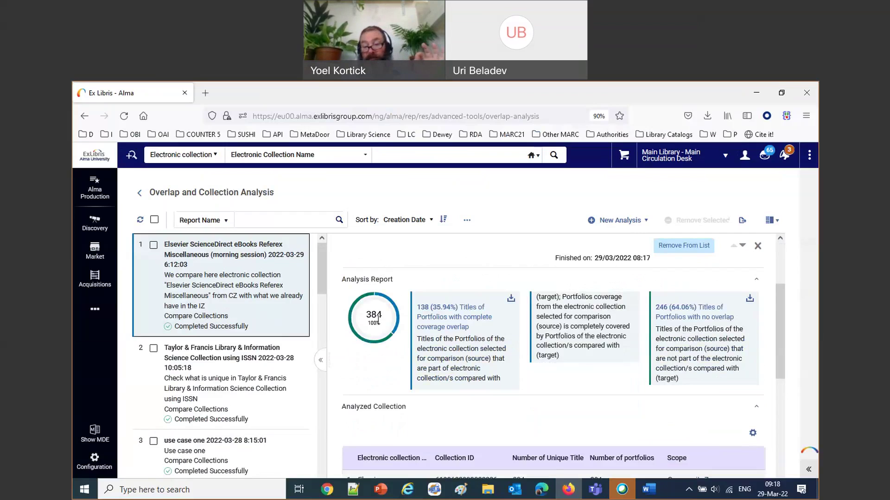
pyautogui.scroll(-1, 378, 319)
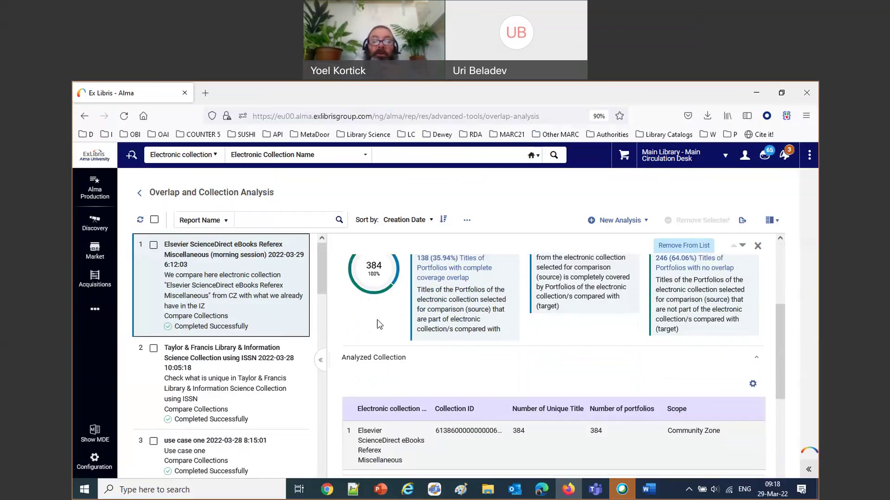
pyautogui.scroll(1, 378, 324)
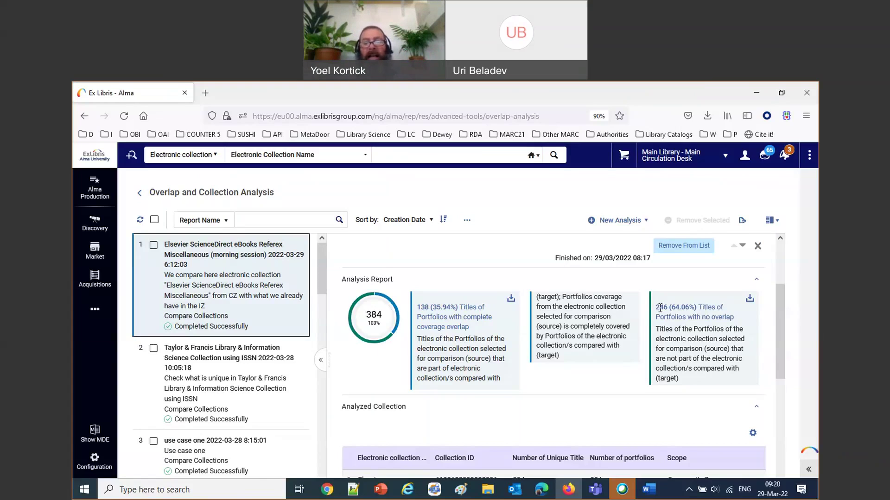
pyautogui.scroll(-3, 522, 330)
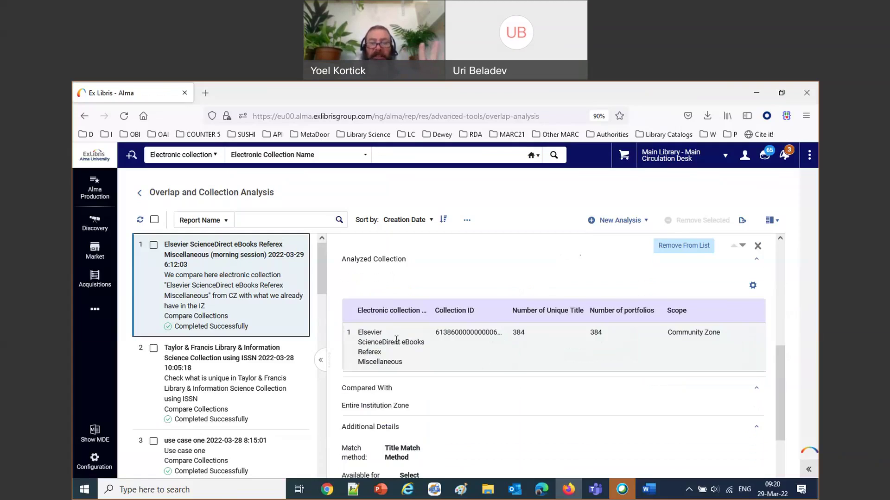
pyautogui.moveTo(368, 335); pyautogui.dragTo(409, 361)
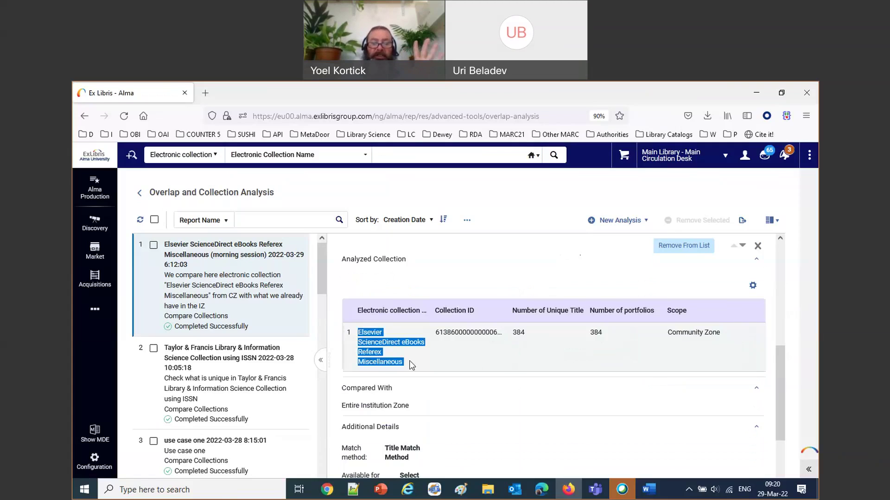
pyautogui.scroll(-2, 454, 367)
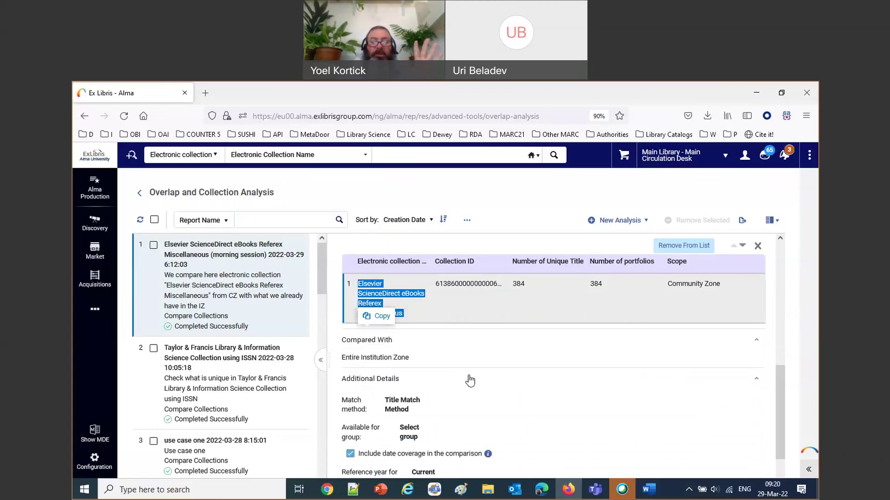
pyautogui.scroll(-2, 469, 374)
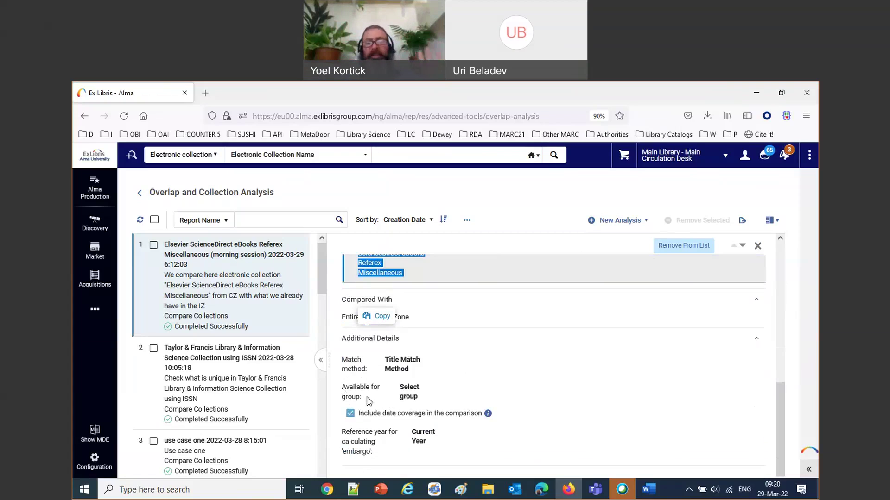
pyautogui.scroll(10, 547, 406)
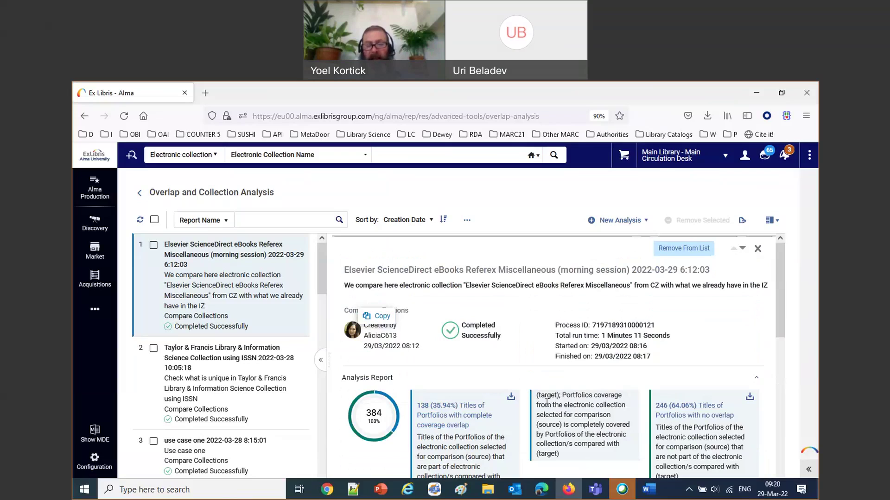
# - Download the list of titles of portfolios with complete coverage overlap and open the file in Excel
pyautogui.scroll(-1, 547, 402)
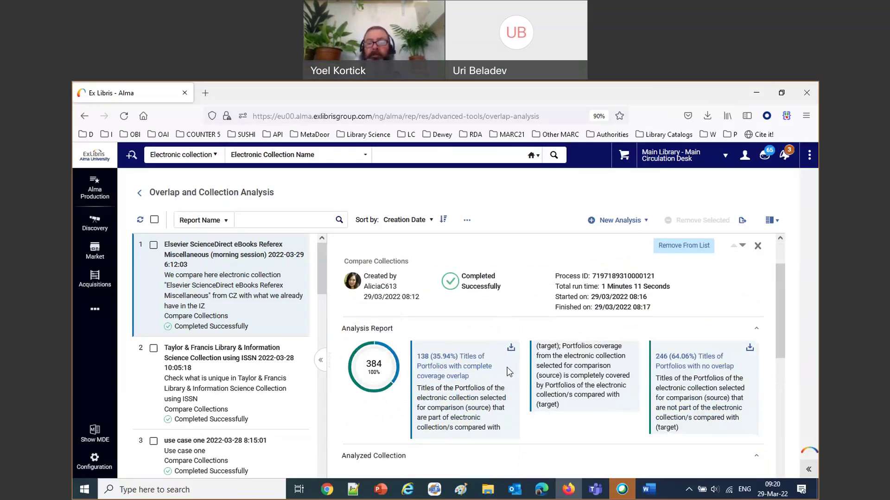
pyautogui.click(511, 348)
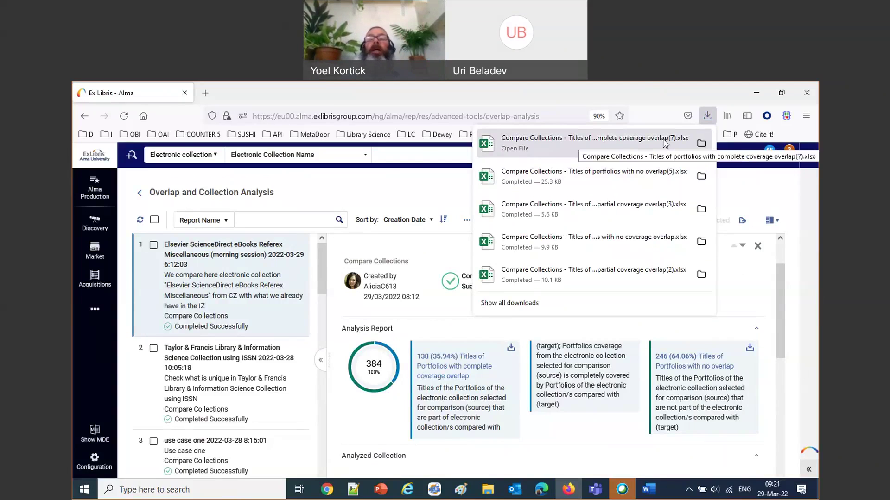
pyautogui.click(625, 140)
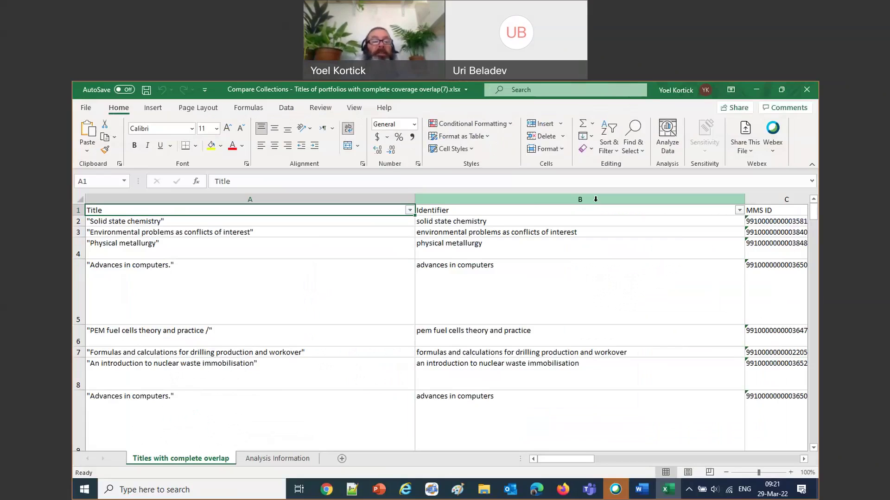
# - Compare the Title and Identifier columns from row 2 down to row 24 of the complete overlap sheet
pyautogui.click(217, 222)
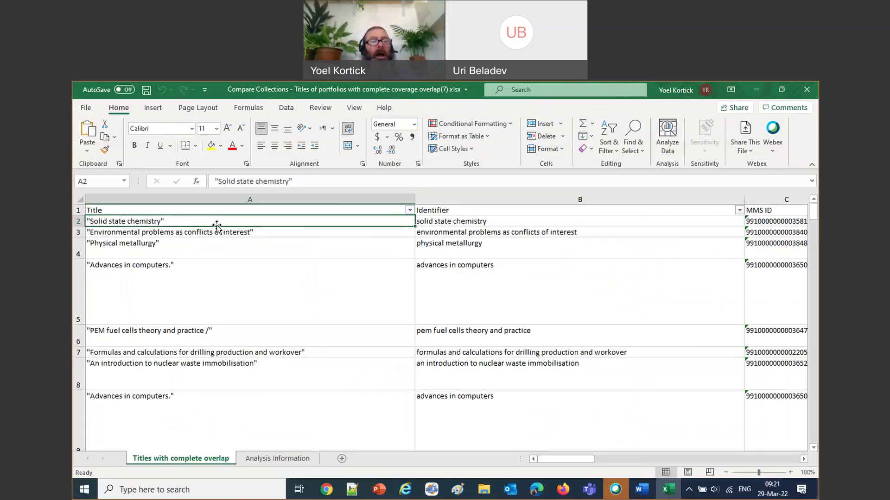
pyautogui.press('Right')
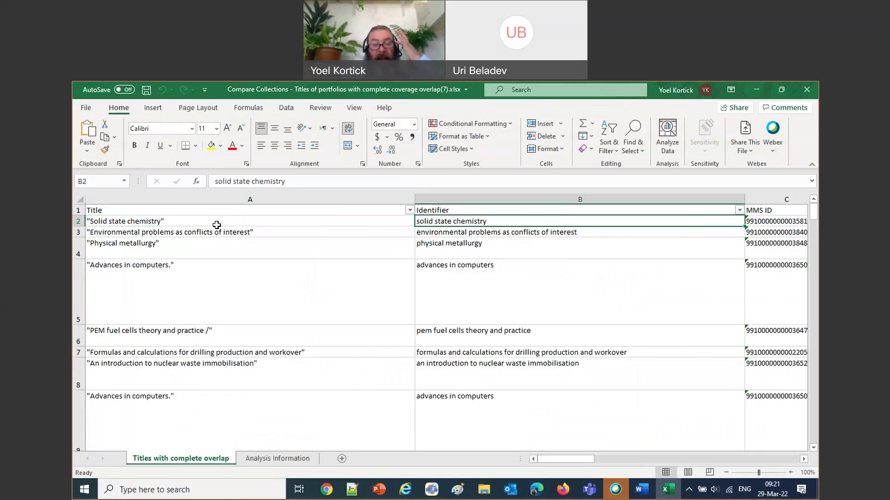
pyautogui.press('Down')
pyautogui.press('Down')
pyautogui.press('Down')
pyautogui.press('Down')
pyautogui.press('Down')
pyautogui.press('Down')
pyautogui.press('Down')
pyautogui.press('Down')
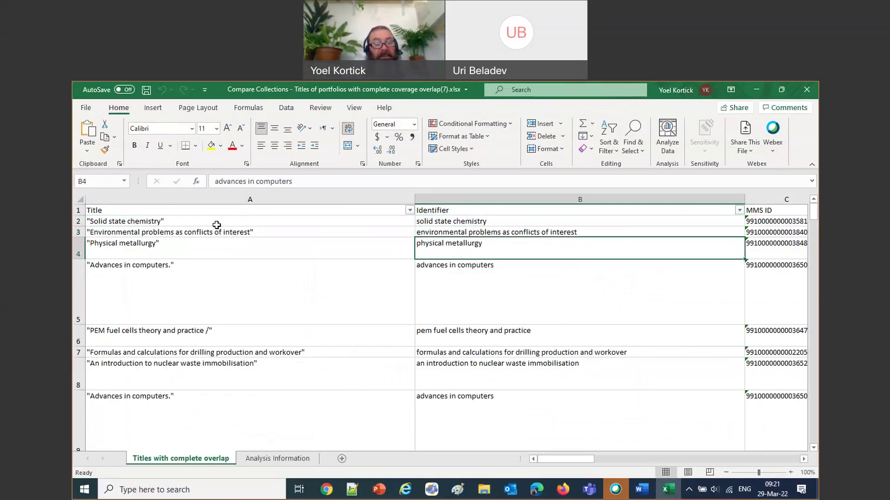
pyautogui.press('Down')
pyautogui.press('Down')
pyautogui.press('Down')
pyautogui.press('Down')
pyautogui.press('Down')
pyautogui.press('Down')
pyautogui.press('Down')
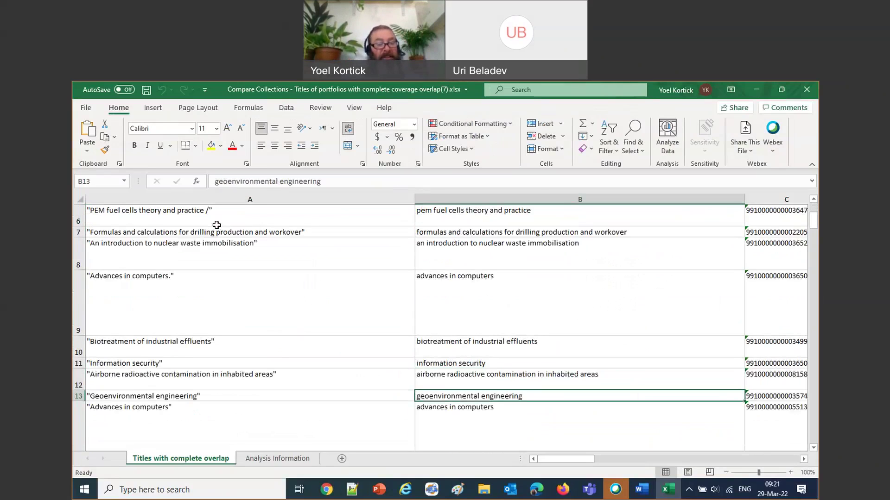
pyautogui.press('Down')
pyautogui.press('Down')
pyautogui.press('Down')
pyautogui.press('Down')
pyautogui.press('Down')
pyautogui.press('Down')
pyautogui.press('Down')
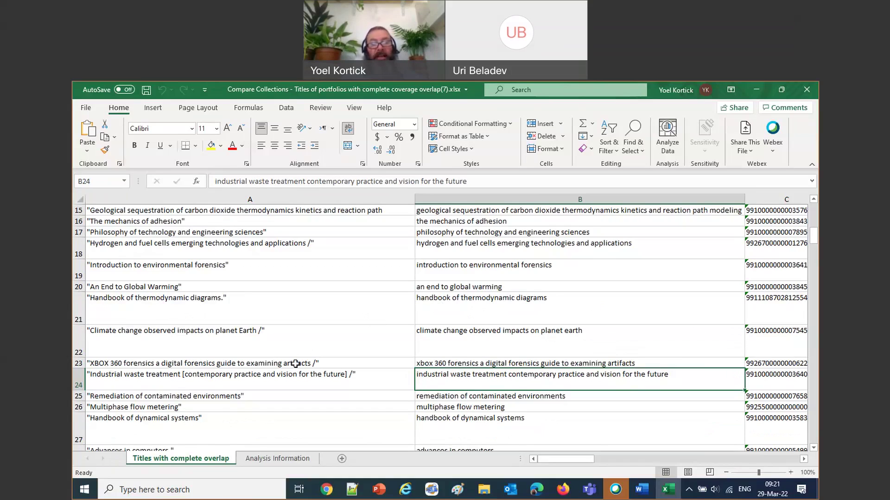
# - Check the identifiers against their titles from row 23 down to row 47
pyautogui.click(520, 365)
pyautogui.press('Down')
pyautogui.press('Down')
pyautogui.press('Down')
pyautogui.press('Down')
pyautogui.press('Down')
pyautogui.press('Down')
pyautogui.press('Down')
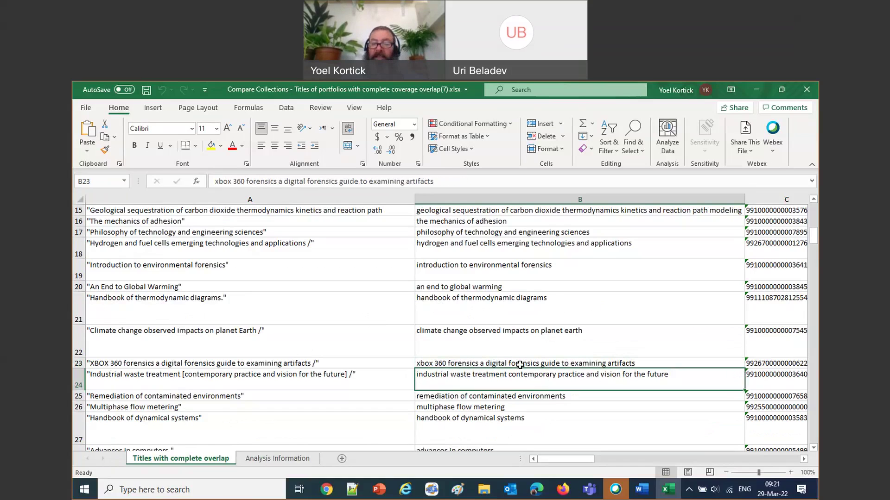
pyautogui.press('Down')
pyautogui.press('Down')
pyautogui.press('Down')
pyautogui.press('Down')
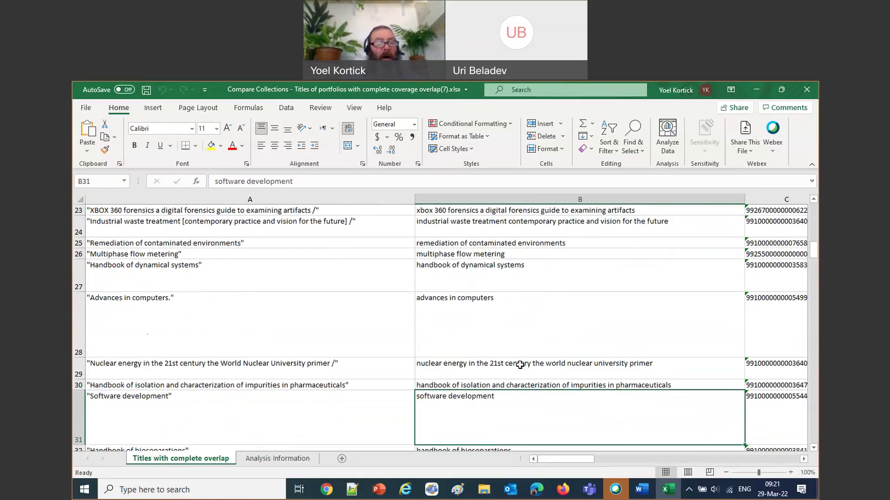
pyautogui.press('Down')
pyautogui.press('Down')
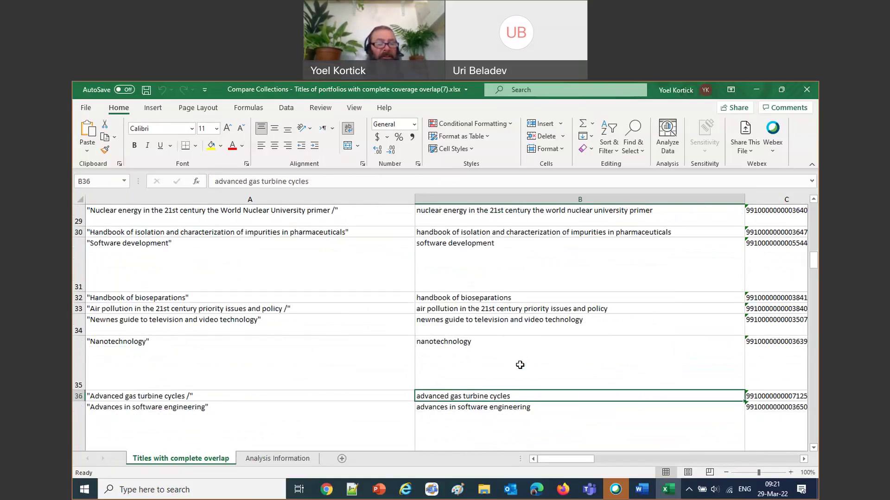
pyautogui.press('Down')
pyautogui.press('Down')
pyautogui.press('Down')
pyautogui.press('Down')
pyautogui.press('Down')
pyautogui.press('Down')
pyautogui.press('Down')
pyautogui.press('Down')
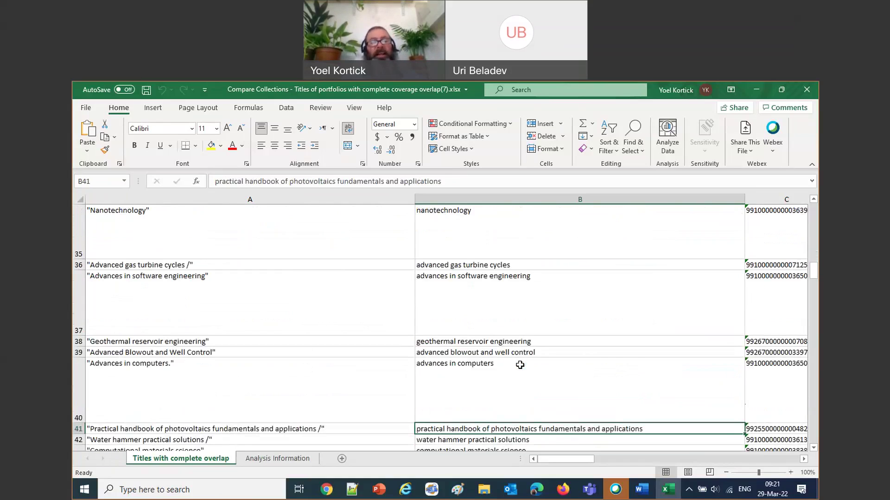
pyautogui.press('Down')
pyautogui.press('Down')
pyautogui.press('Down')
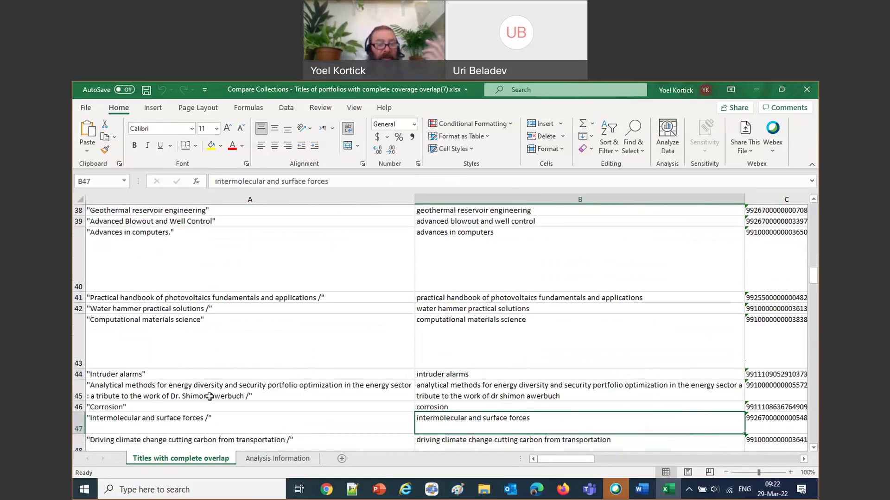
# - Compare the punctuation and capitalization of the title in A45 with the identifier in B45, and return to the start of the sheet
pyautogui.click(89, 394)
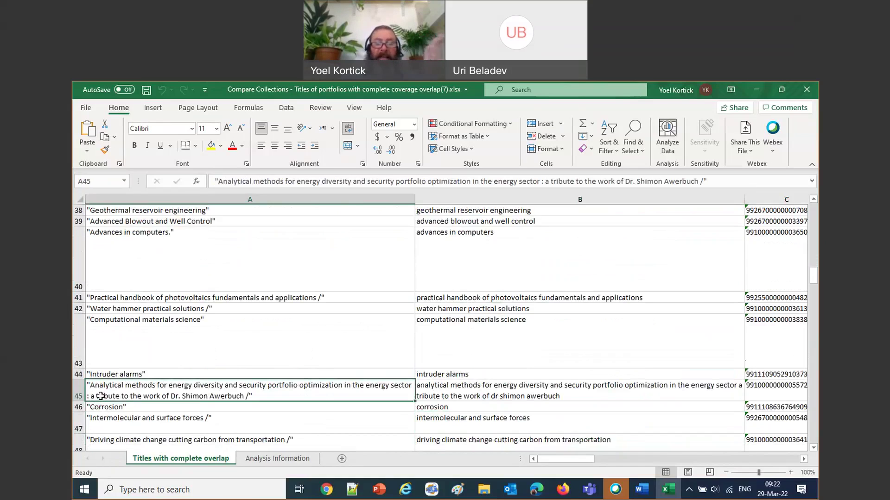
pyautogui.click(674, 388)
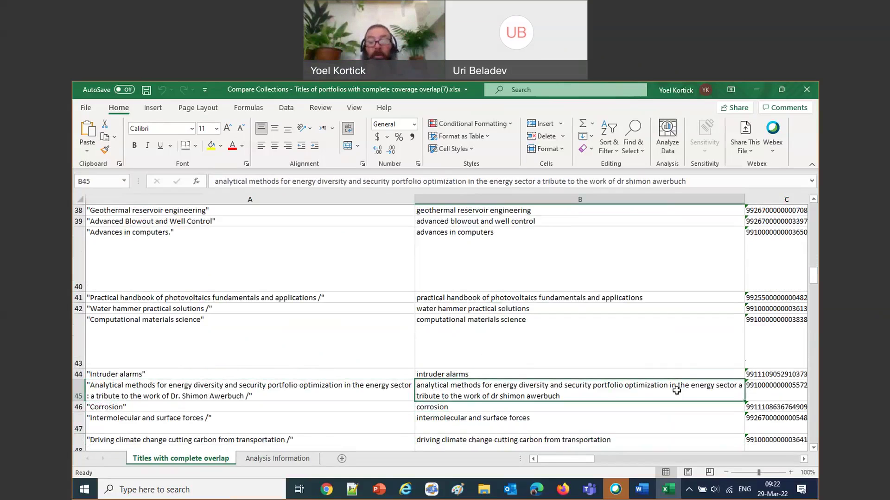
pyautogui.scroll(12, 616, 385)
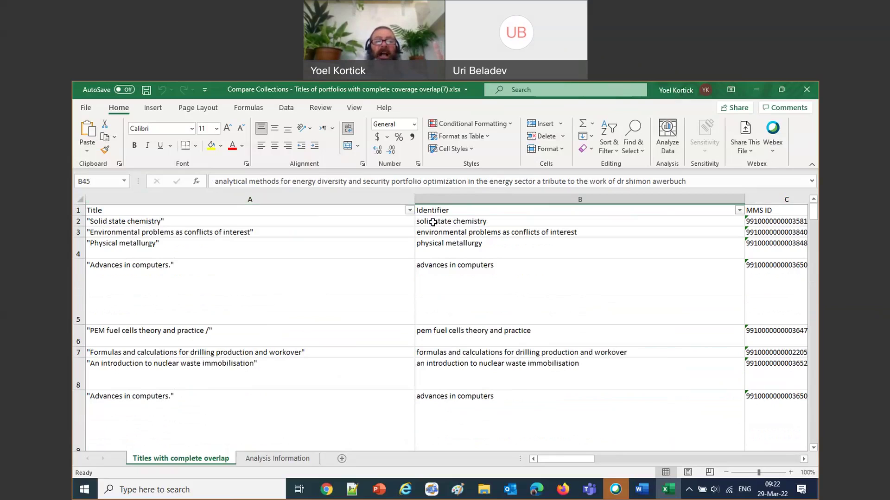
# - Review the source set columns for "solid state chemistry" in row 2, from Identifier through Is Active
pyautogui.click(433, 223)
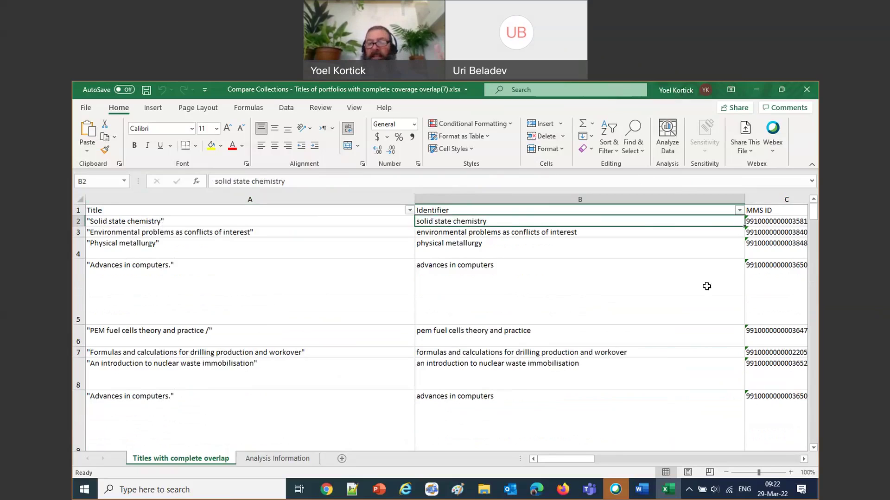
pyautogui.press('Right')
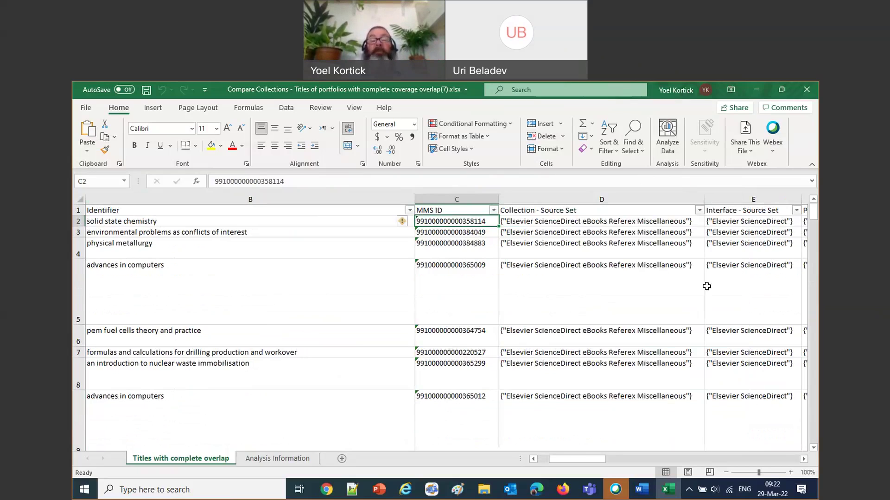
pyautogui.press('Right')
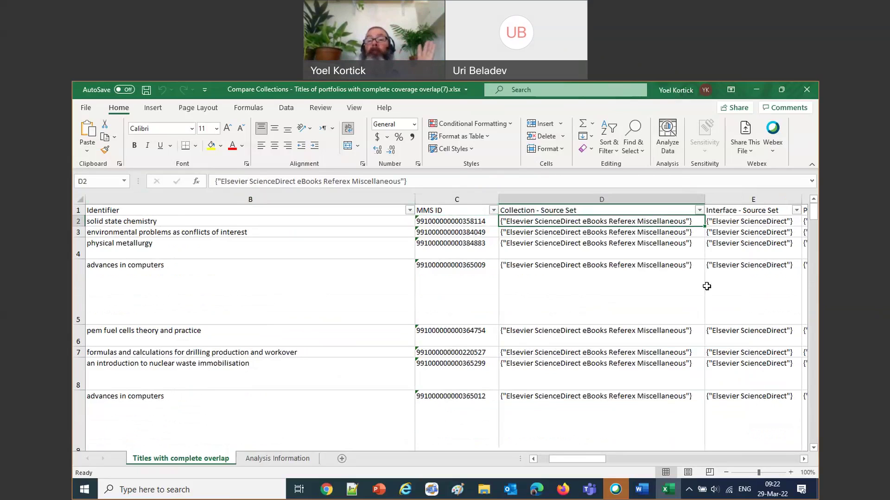
pyautogui.press('Right')
pyautogui.press('Right')
pyautogui.press('Right')
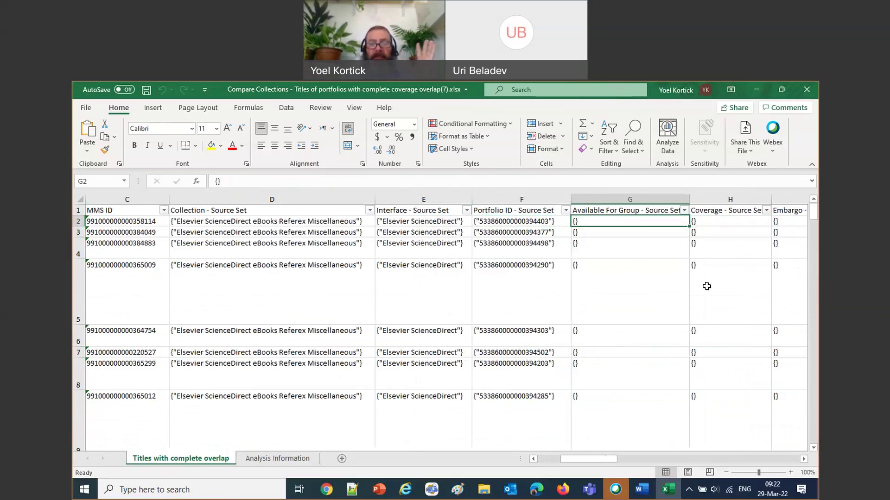
pyautogui.press('Left')
pyautogui.press('Right')
pyautogui.press('Right')
pyautogui.press('Right')
pyautogui.press('Right')
pyautogui.press('Right')
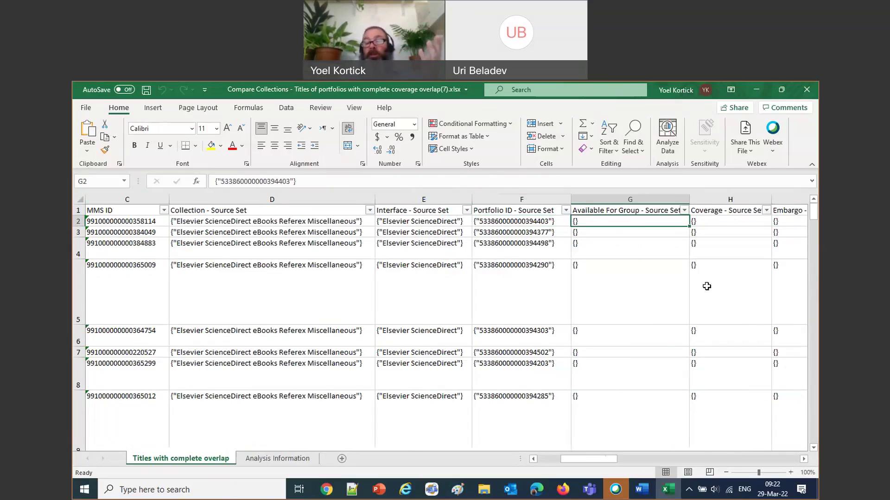
pyautogui.press('Right')
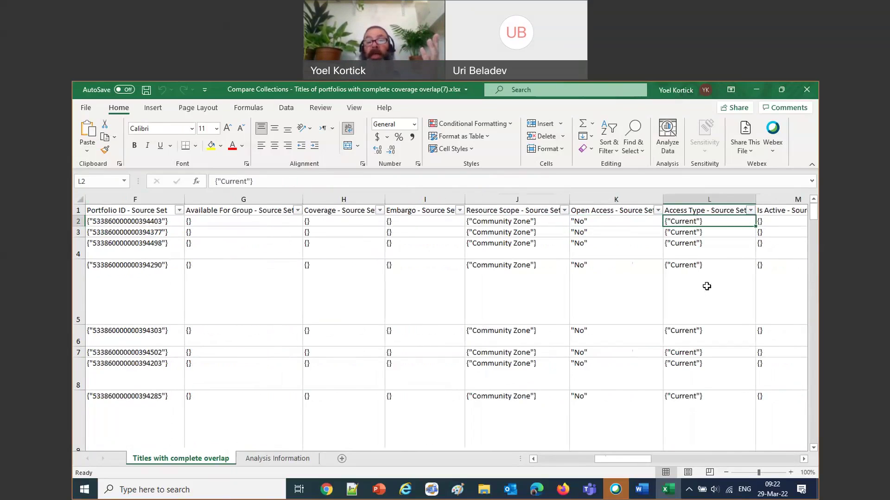
pyautogui.press('Right')
# - Examine the target set's collection, interface, portfolio ID and group availability for row 2
pyautogui.press('Right')
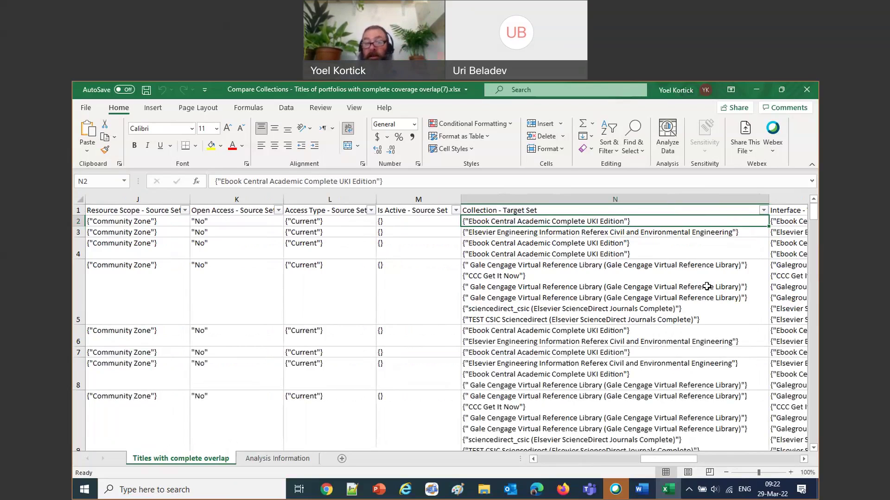
pyautogui.press('Right')
pyautogui.press('Right')
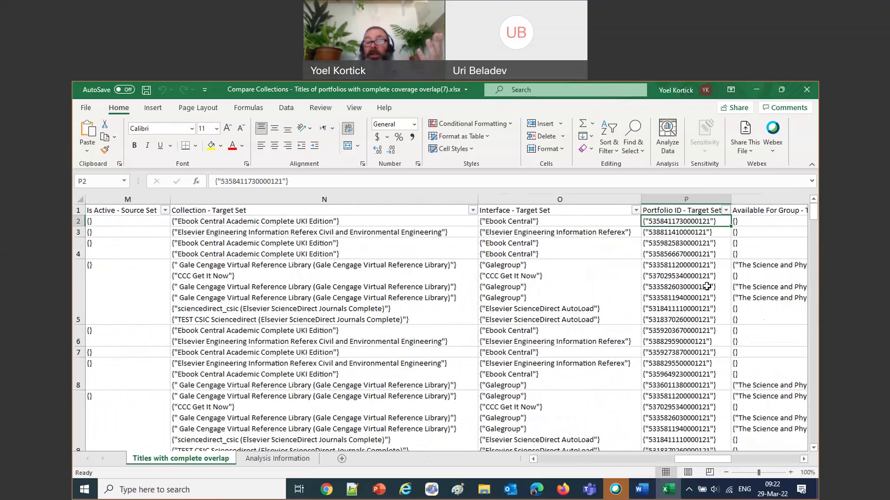
pyautogui.press('Right')
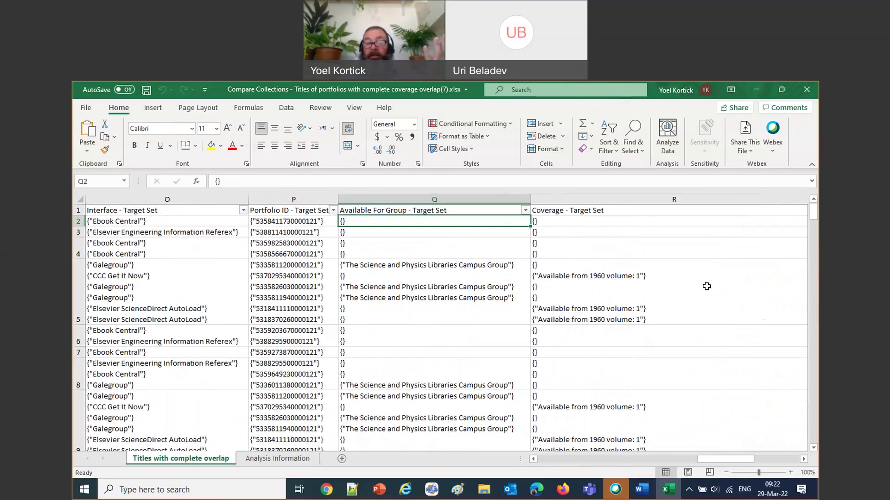
# - Switch to Alma in Firefox, set the search to electronic portfolios by title, and select the existing search term for replacement
pyautogui.click(561, 490)
pyautogui.click(175, 157)
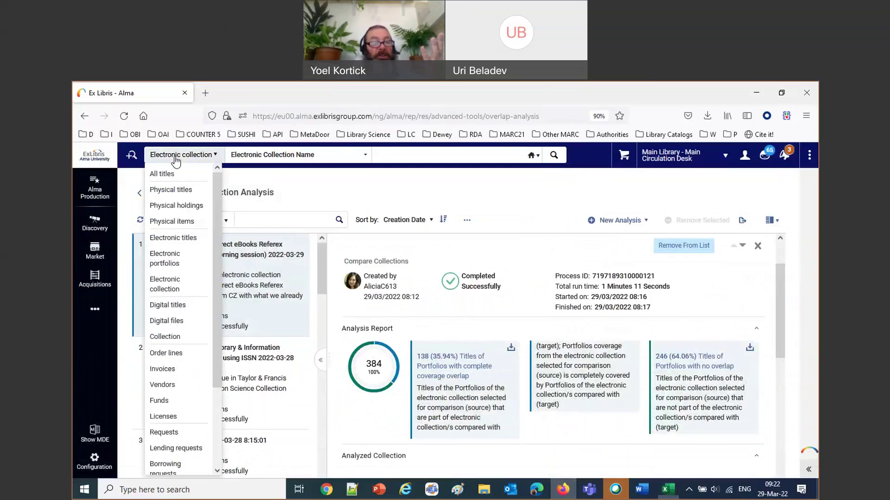
pyautogui.click(183, 263)
pyautogui.click(249, 155)
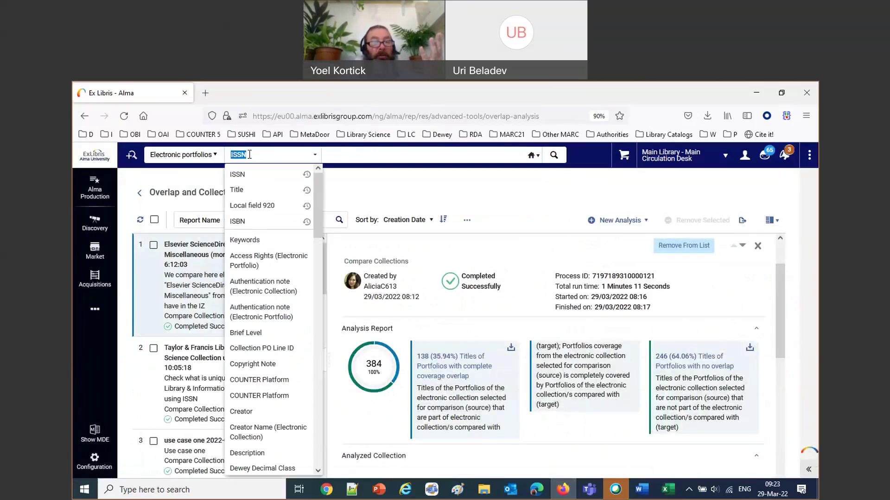
pyautogui.click(249, 194)
pyautogui.write('Elsevier ScienceDirect eBooks Referex Miscellaneous')
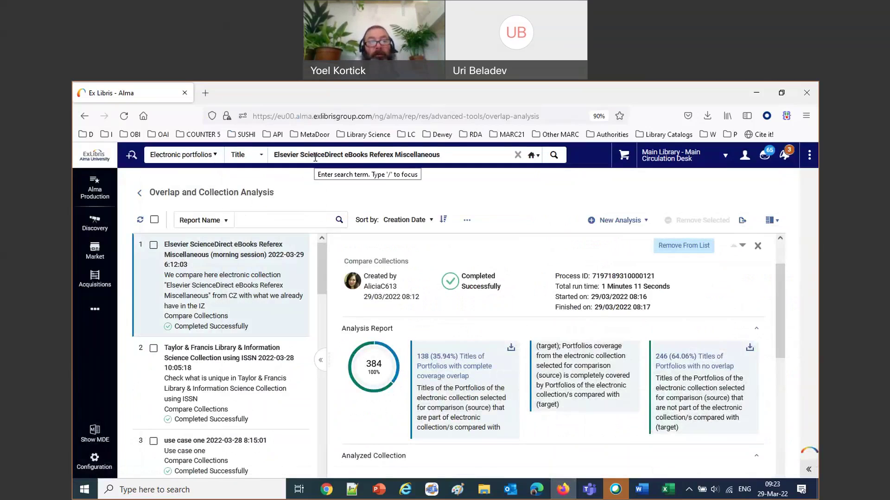
pyautogui.tripleClick(316, 158)
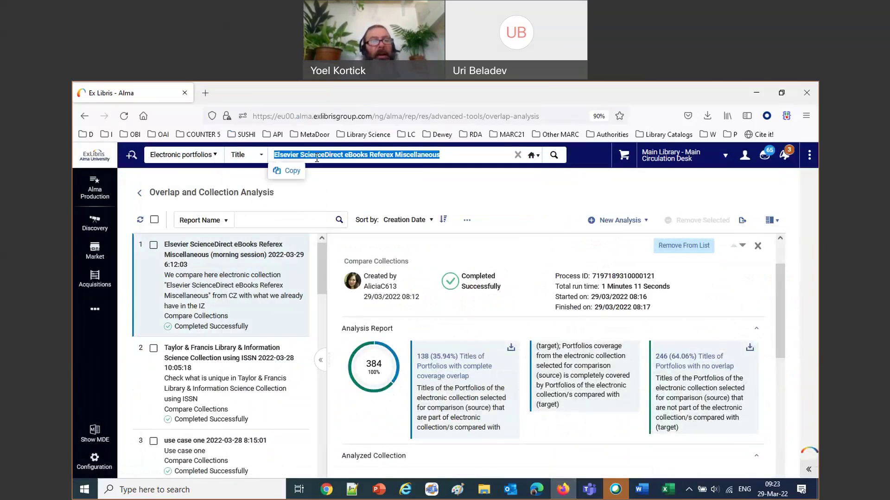
pyautogui.hotkey('ctrl', '`')
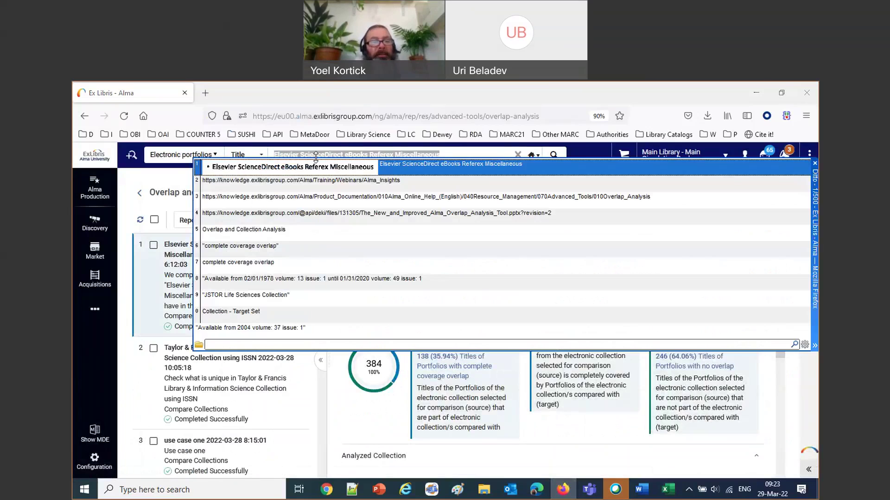
# - Return to the Excel overlap sheet and copy the title "Solid state chemistry" from cell A2
pyautogui.click(666, 491)
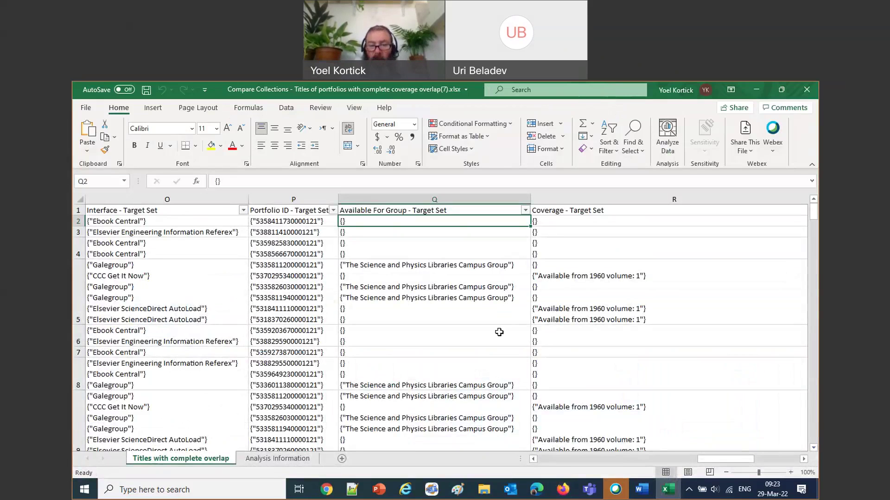
pyautogui.moveTo(703, 459); pyautogui.dragTo(543, 459)
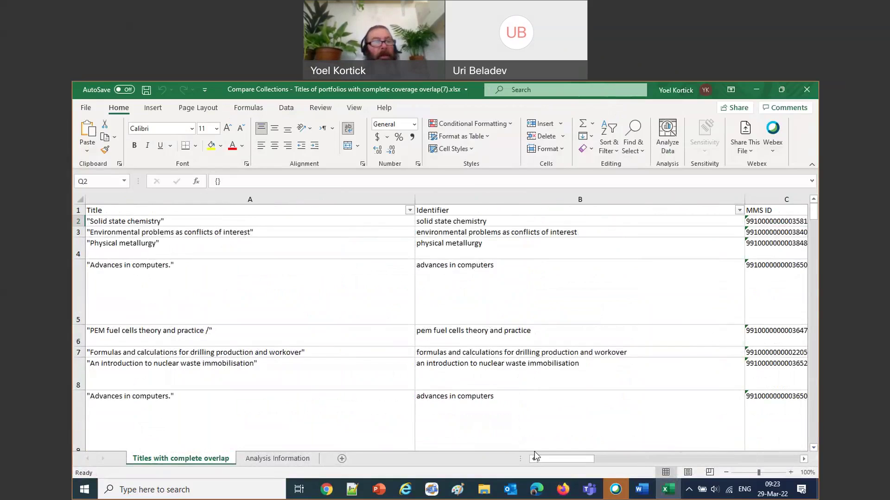
pyautogui.click(146, 219)
pyautogui.moveTo(306, 181); pyautogui.dragTo(214, 181)
pyautogui.hotkey('ctrl', 'c')
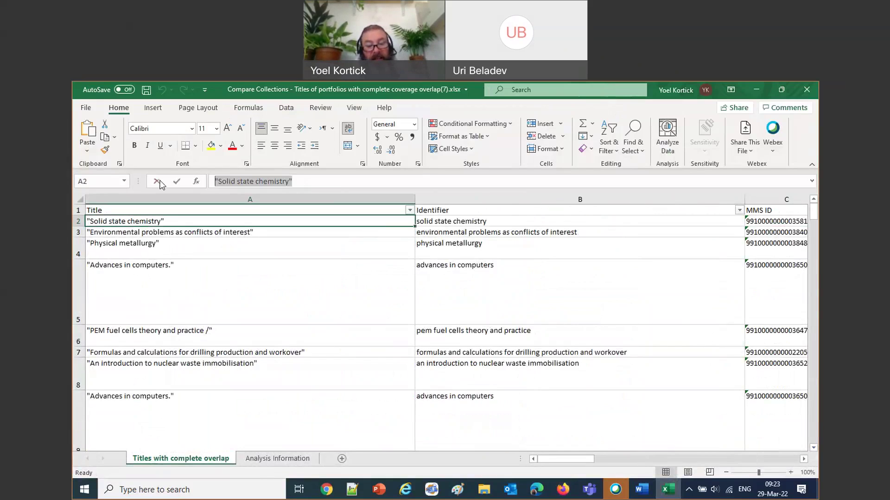
# - Search the Institution Zone electronic portfolios in Alma for the copied title "Solid state chemistry"
pyautogui.click(563, 490)
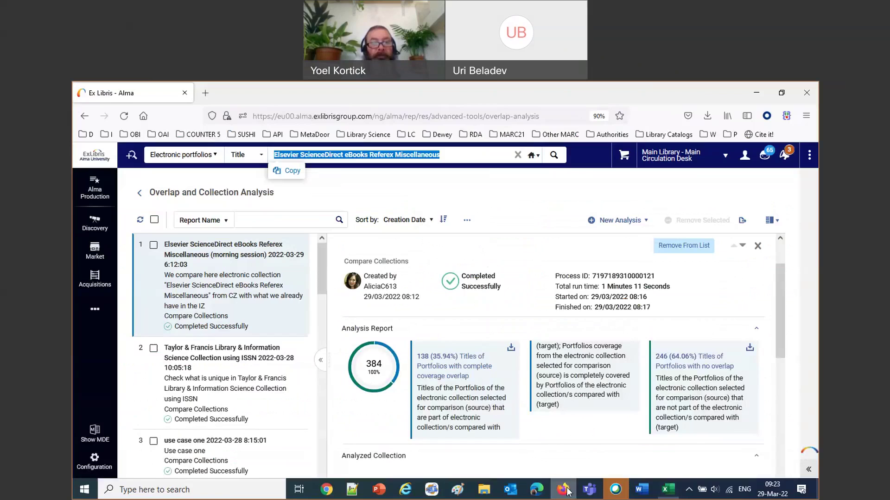
pyautogui.hotkey('ctrl', 'v')
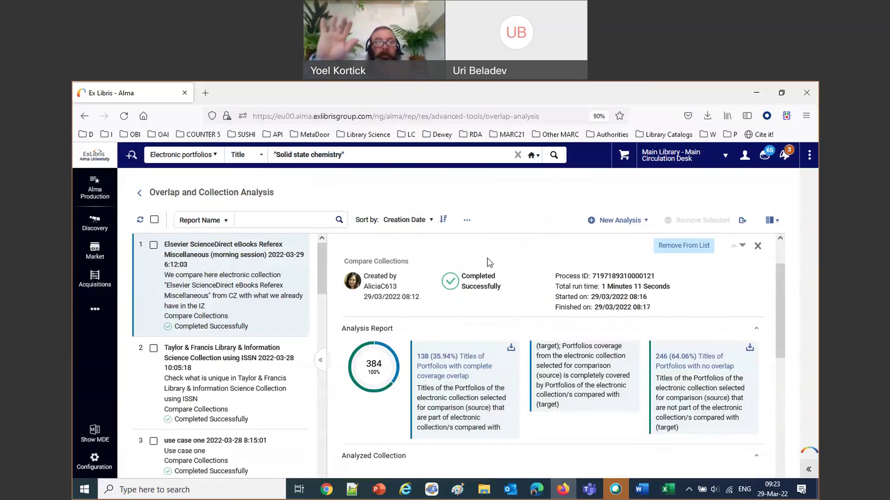
pyautogui.press('Return')
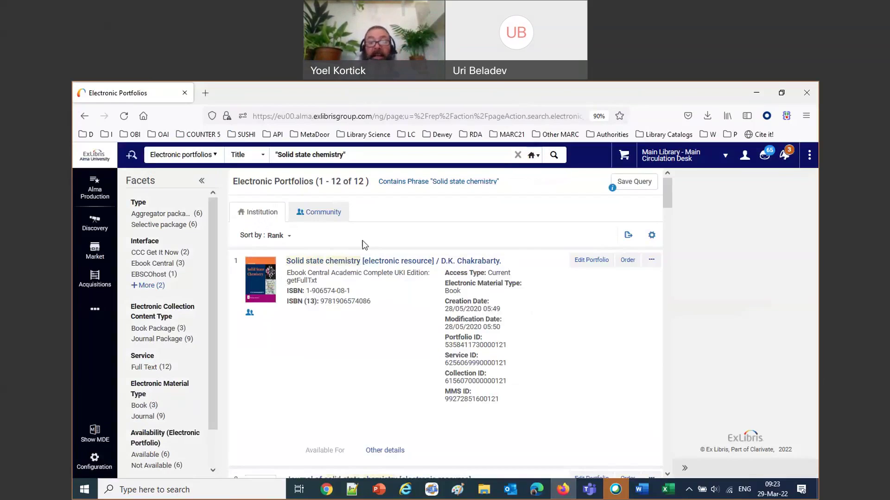
# - Check which electronic collection the first portfolio in the search results belongs to by highlighting its collection name
pyautogui.doubleClick(297, 273)
pyautogui.moveTo(321, 274); pyautogui.dragTo(428, 275)
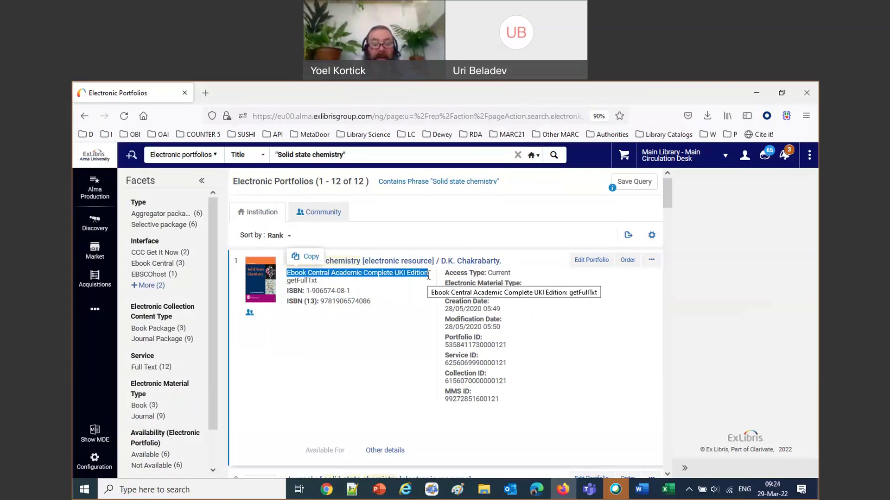
pyautogui.click(364, 363)
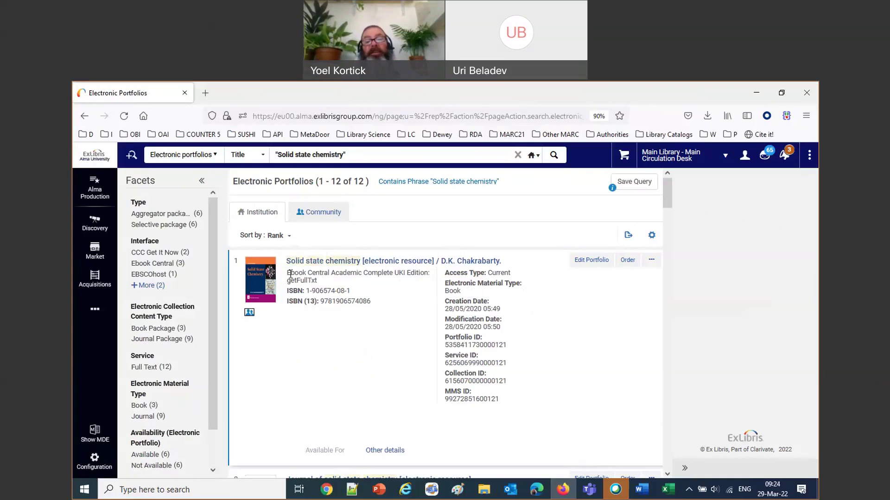
pyautogui.moveTo(290, 273); pyautogui.dragTo(424, 274)
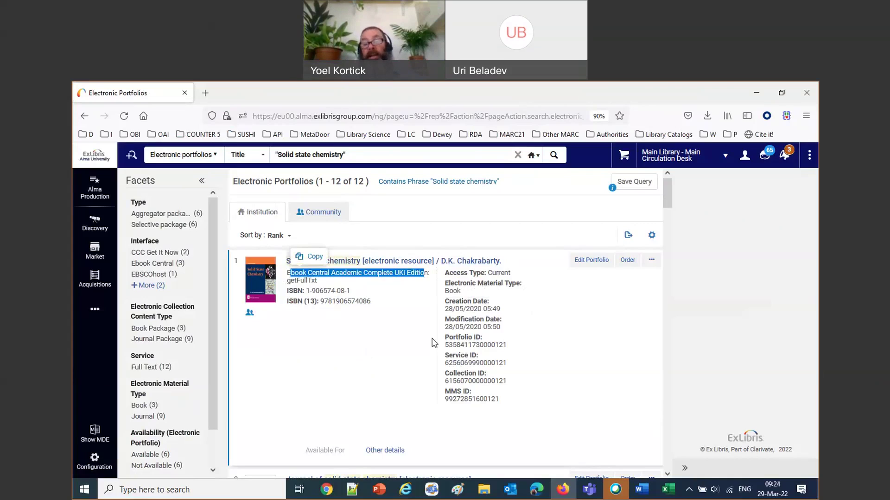
# - Switch back to Excel, leave the edit of A2 unchanged, and examine the Collection - Source Set column from row 2 to row 29
pyautogui.click(674, 490)
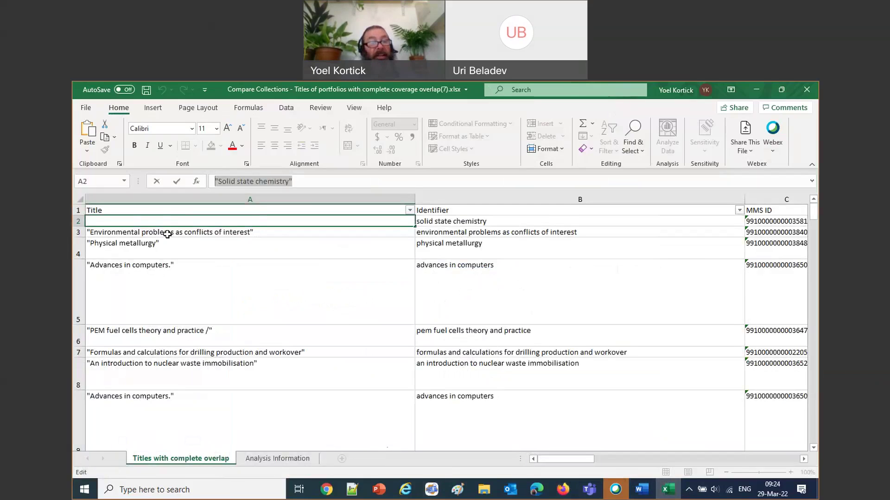
pyautogui.press('Return')
pyautogui.click(173, 221)
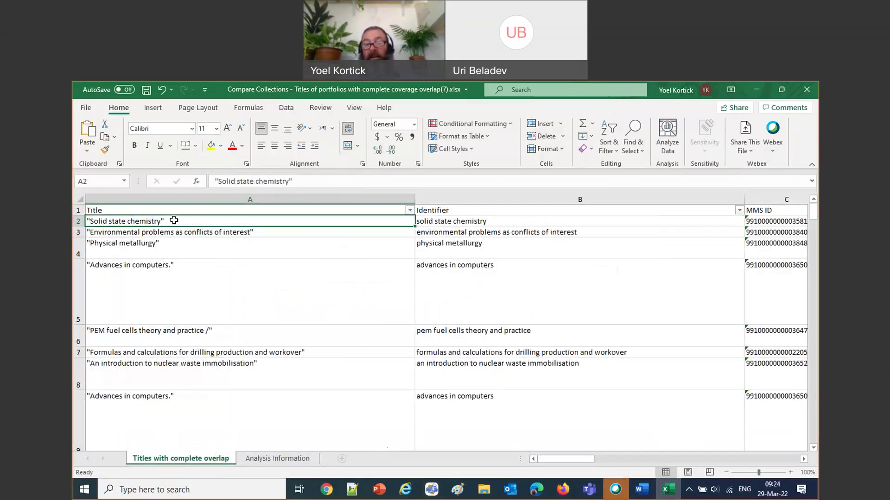
pyautogui.press('Right')
pyautogui.press('Right')
pyautogui.press('Right')
pyautogui.press('Right')
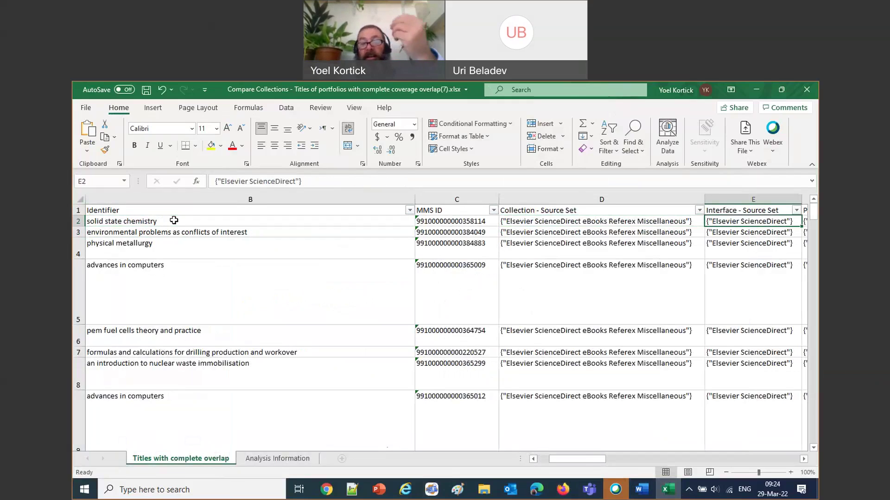
pyautogui.click(622, 223)
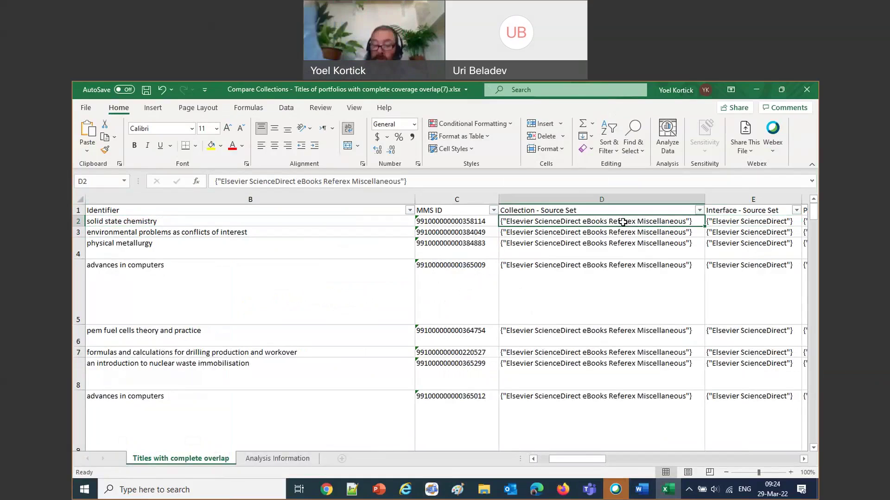
pyautogui.press('pagedown')
pyautogui.press('pagedown')
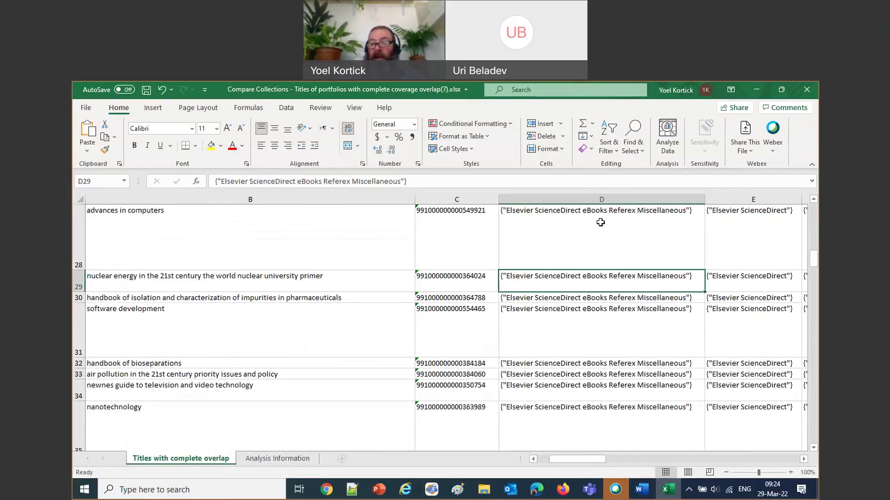
pyautogui.moveTo(812, 254); pyautogui.dragTo(816, 210)
# - Follow row 2 from its source collection in column D across to Collection - Target Set in column N
pyautogui.click(642, 222)
pyautogui.press('Right')
pyautogui.press('Right')
pyautogui.press('Right')
pyautogui.press('Right')
pyautogui.press('Right')
pyautogui.press('Right')
pyautogui.press('Right')
pyautogui.press('Right')
pyautogui.press('Right')
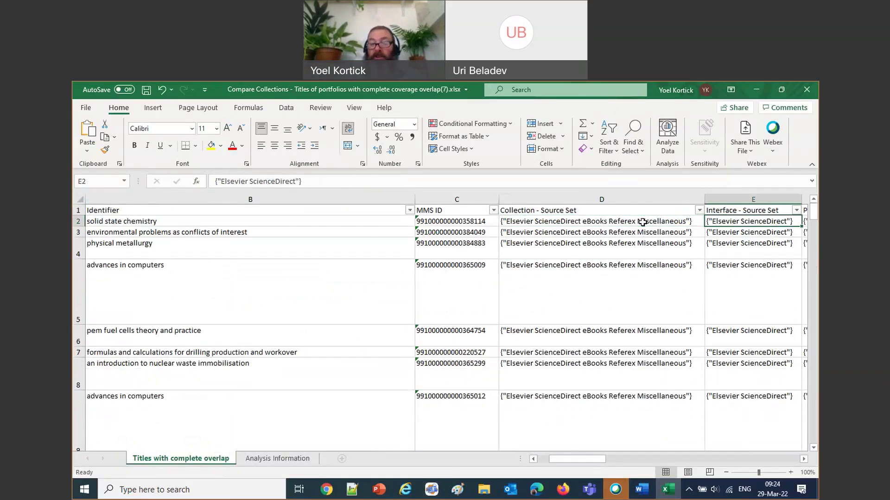
pyautogui.press('Right')
pyautogui.press('Right')
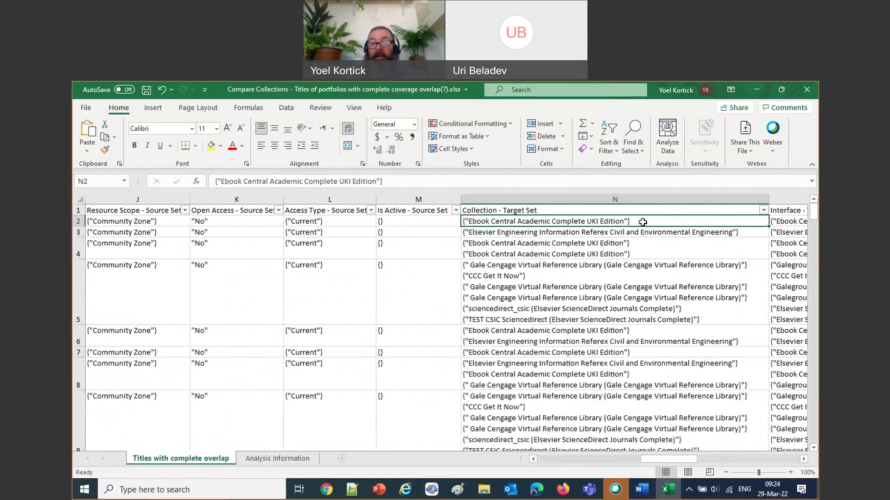
pyautogui.press('Left')
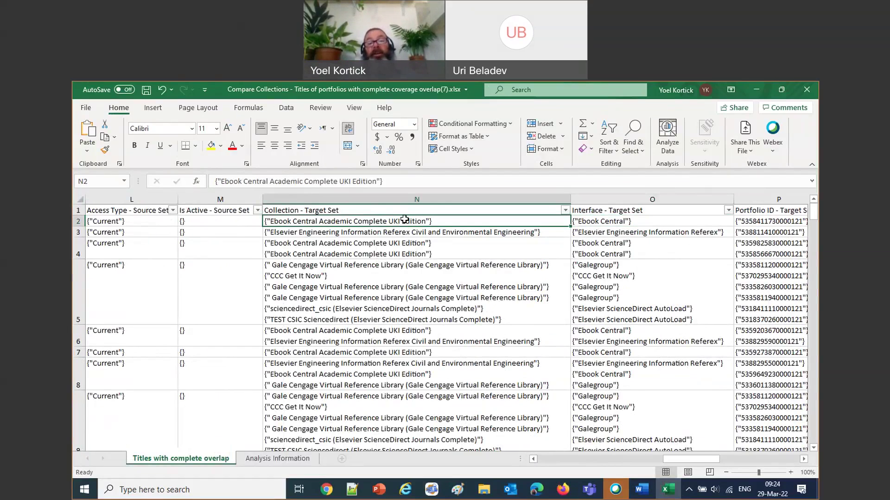
# - Compare the target collection in N2 with the collection of the first "Solid state chemistry" portfolio in Alma, and return to Excel
pyautogui.hotkey('alt', 'Tab')
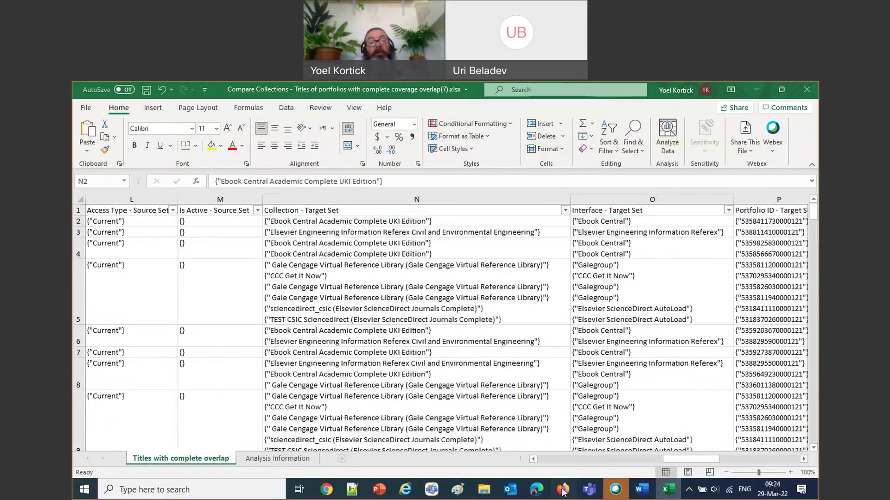
pyautogui.click(371, 343)
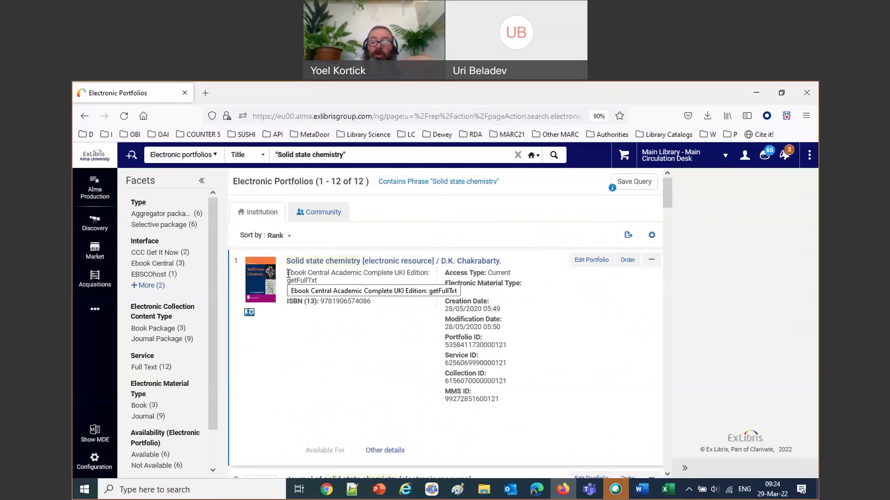
pyautogui.click(666, 489)
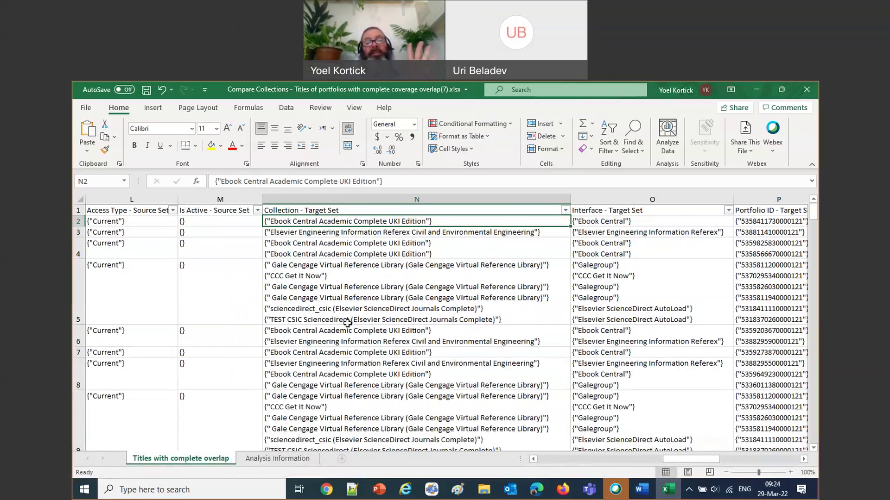
# - Open the Analysis Information sheet to review the parameters used for the overlap report
pyautogui.click(284, 460)
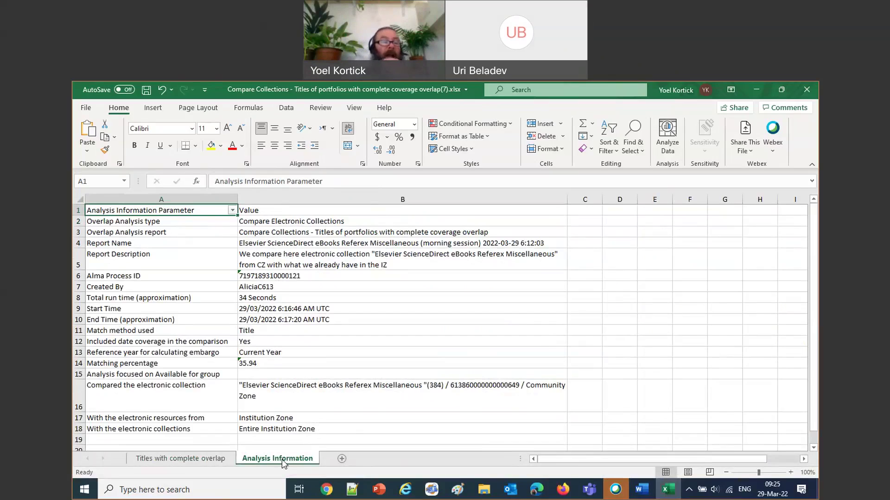
# - Check the Matching percentage in the analysis parameters and close the complete coverage overlap workbook without saving
pyautogui.click(268, 364)
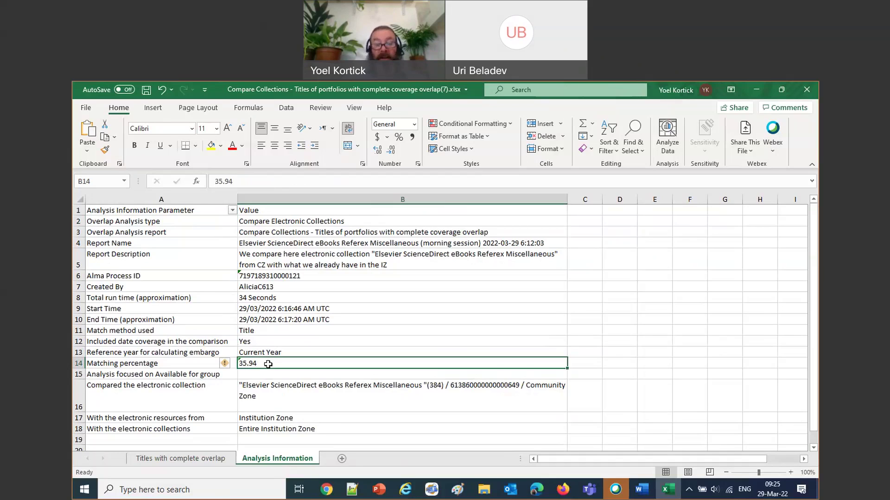
pyautogui.scroll(-1, 319, 366)
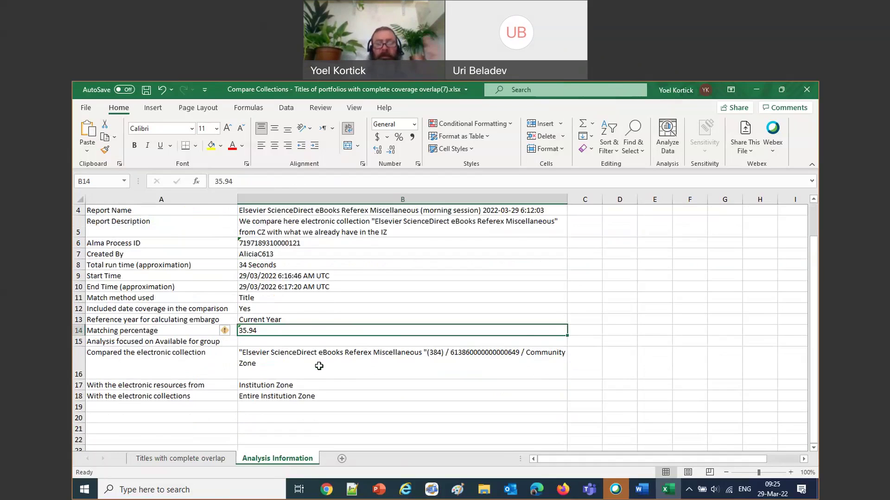
pyautogui.scroll(1, 319, 366)
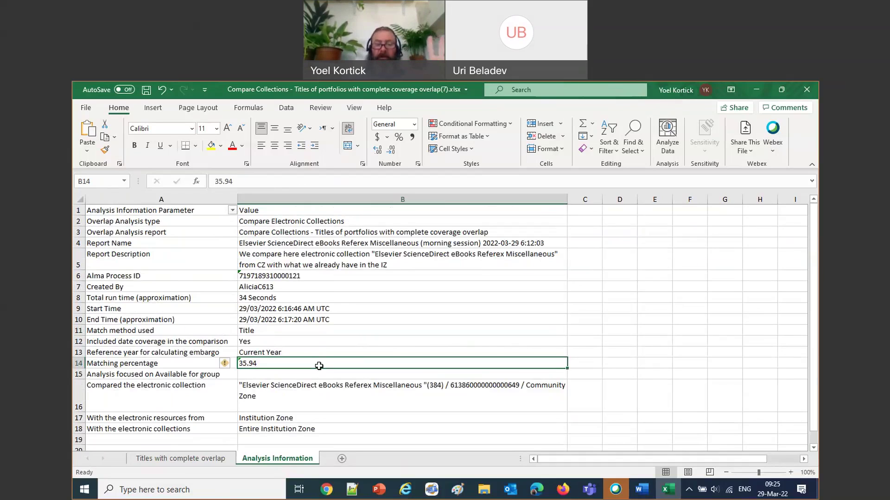
pyautogui.click(806, 91)
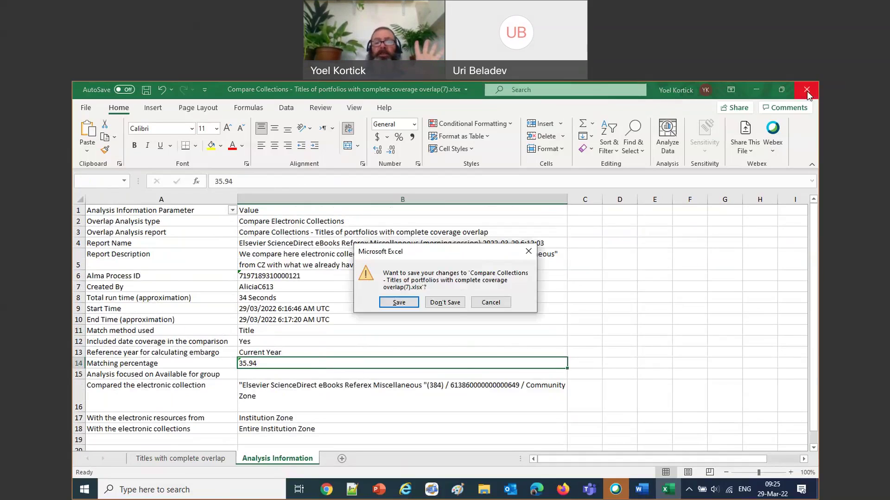
pyautogui.click(452, 303)
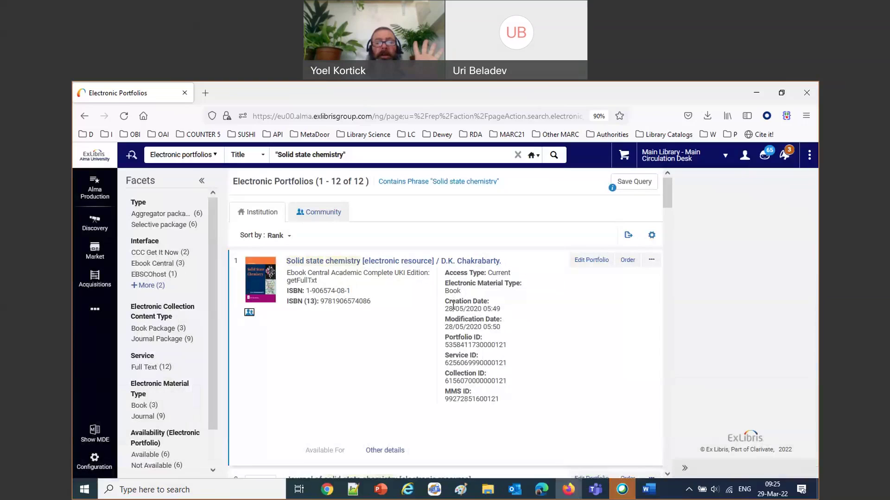
# - Open Overlap and Collection Analysis in Alma and view the Analysis Report of the Elsevier ScienceDirect eBooks Referex Miscellaneous (morning session) entry
pyautogui.click(95, 313)
pyautogui.click(139, 296)
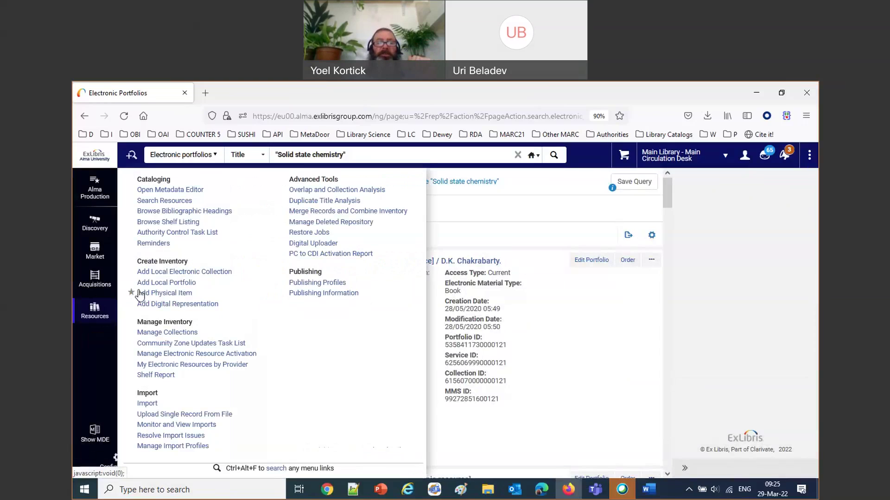
pyautogui.click(296, 190)
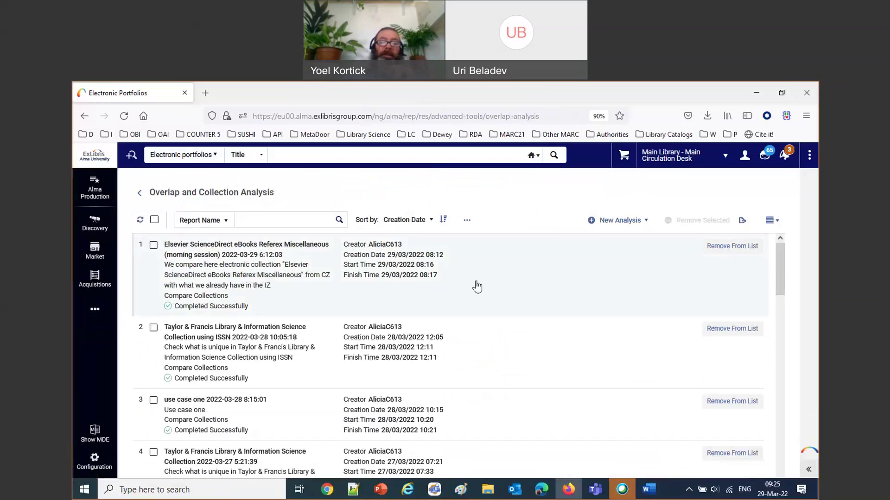
pyautogui.click(477, 288)
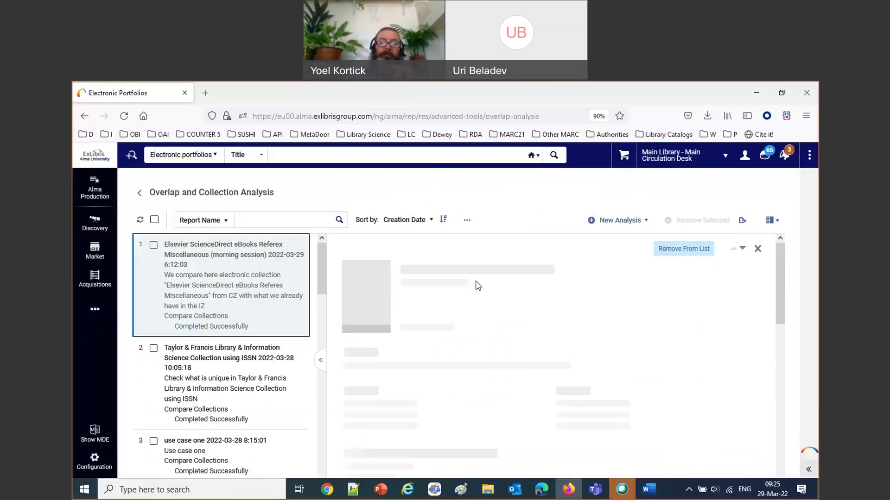
pyautogui.scroll(-2, 493, 360)
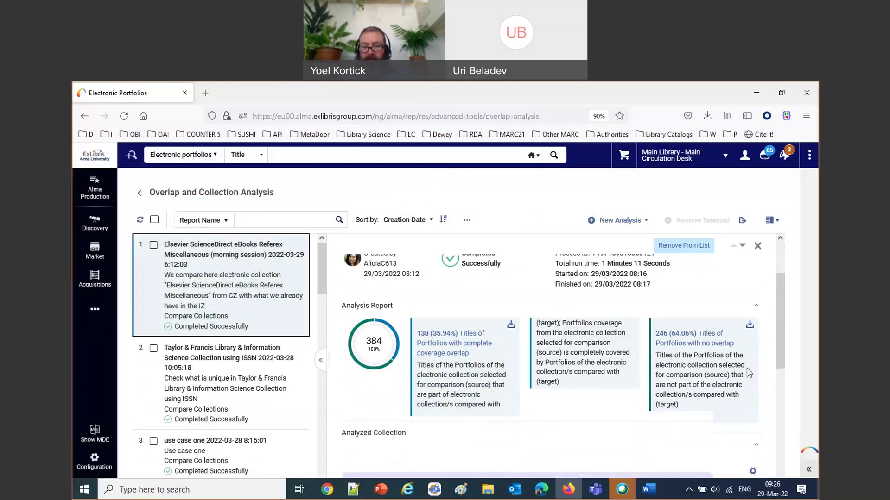
# - Download the file of titles of portfolios with no overlap from the Analysis Report and open it in Excel
pyautogui.scroll(-1, 746, 368)
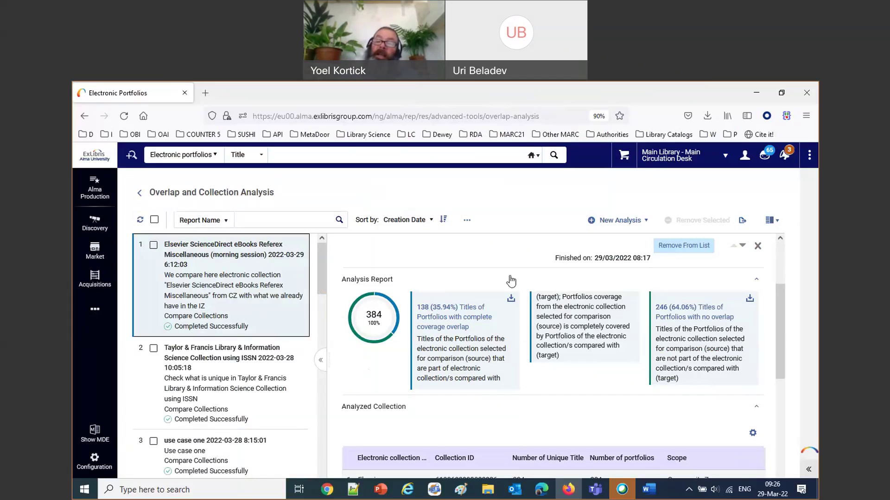
pyautogui.click(750, 300)
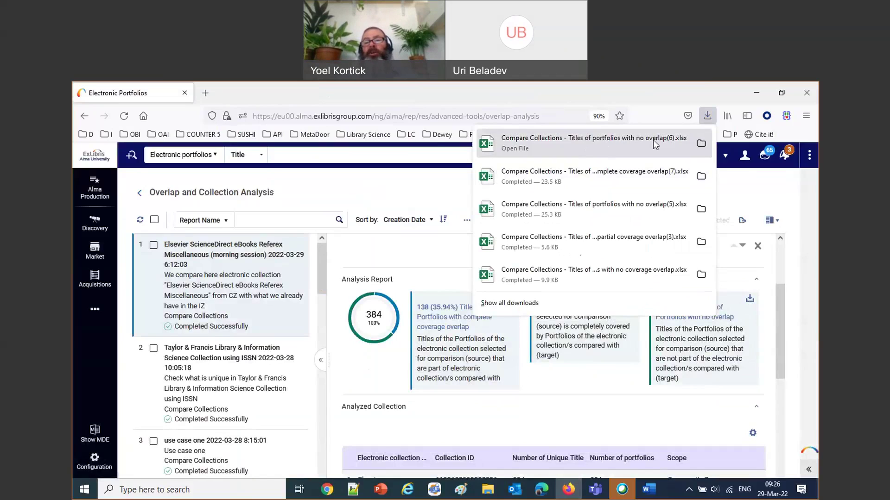
pyautogui.click(629, 139)
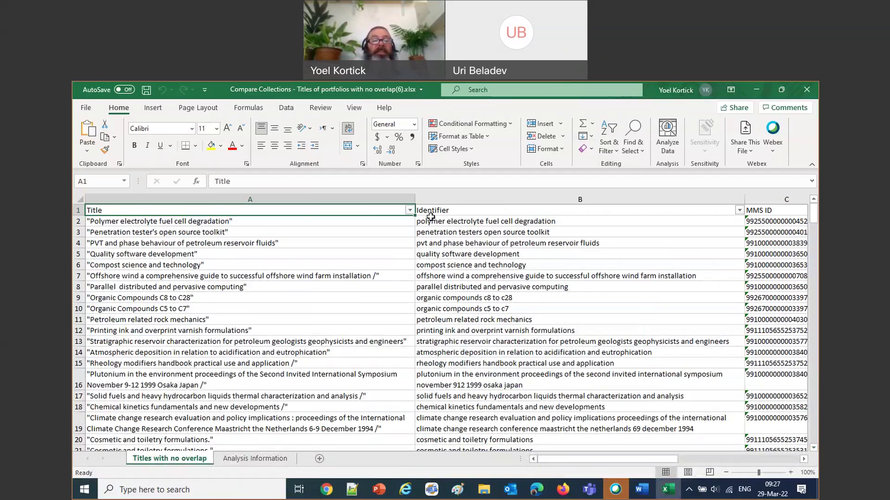
# - Browse the Title column of the no-overlap sheet from row 2 to about row 41 and return to row 2
pyautogui.click(297, 222)
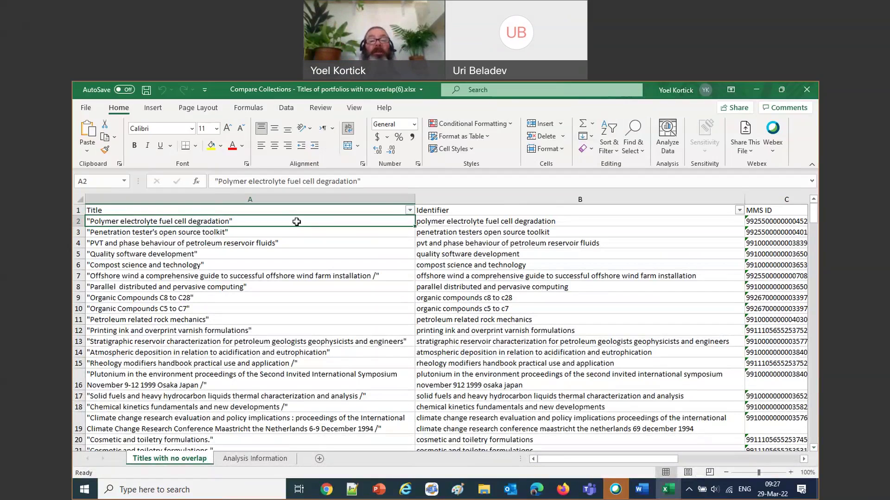
pyautogui.press('pagedown')
pyautogui.press('pageup')
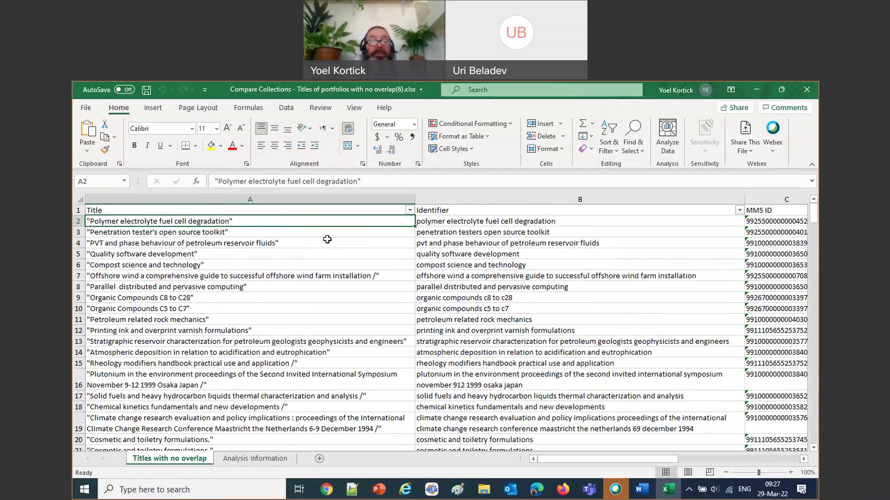
pyautogui.press('pagedown')
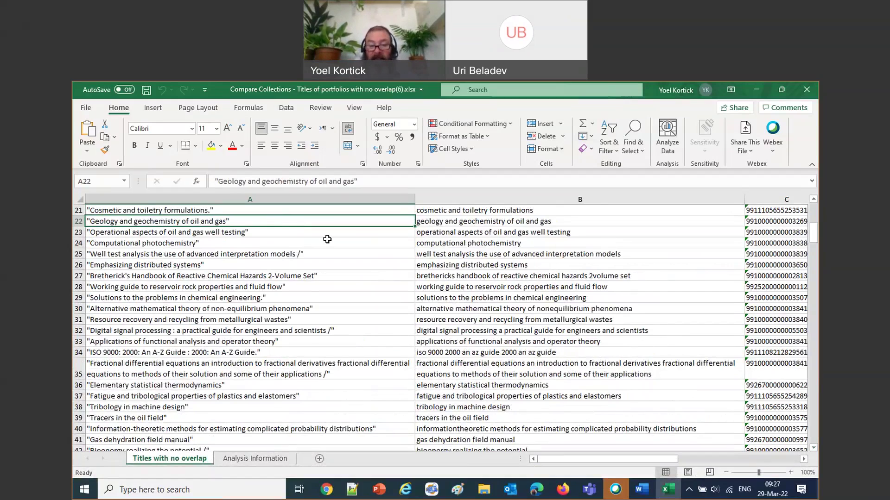
pyautogui.press('pageup')
# - Compare titles with their normalized identifiers, checking the climate change proceedings in row 19 and the ISO 9000 guide in row 34
pyautogui.press('Right')
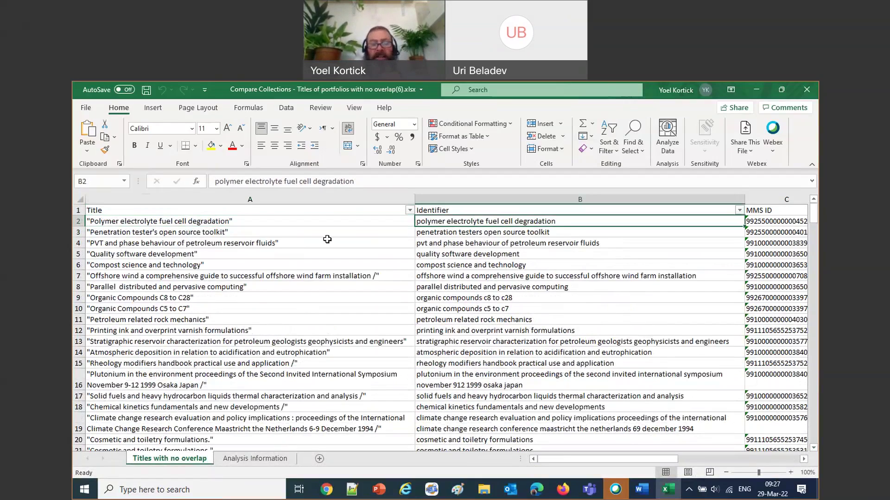
pyautogui.click(450, 420)
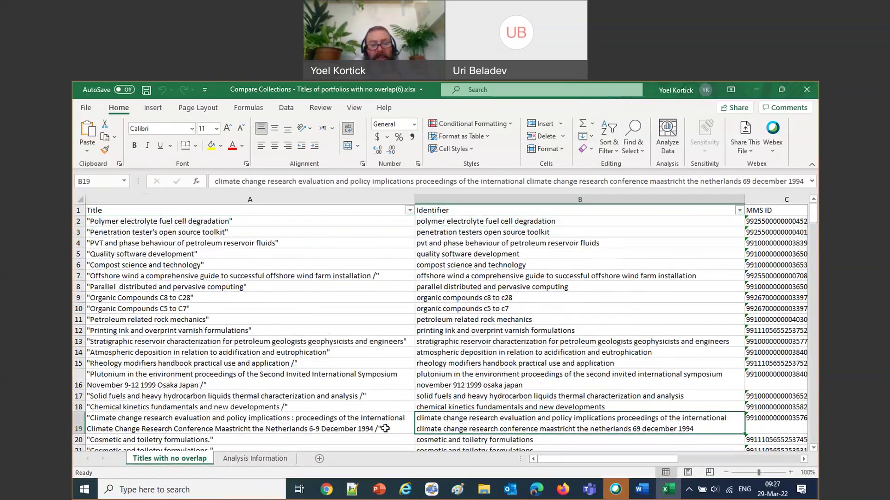
pyautogui.click(316, 430)
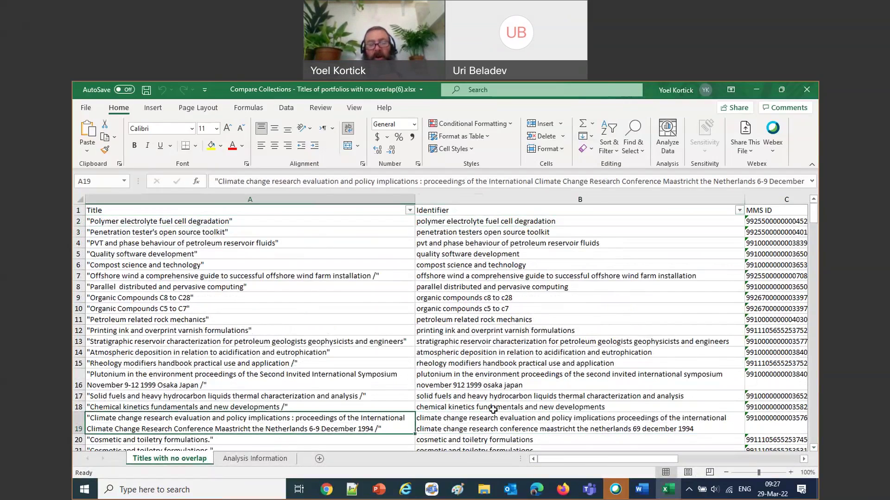
pyautogui.scroll(-3, 461, 403)
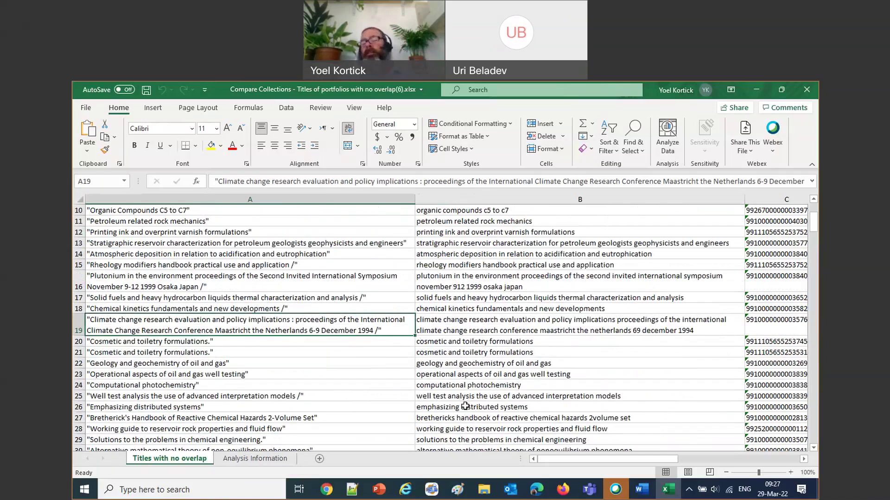
pyautogui.scroll(-3, 465, 406)
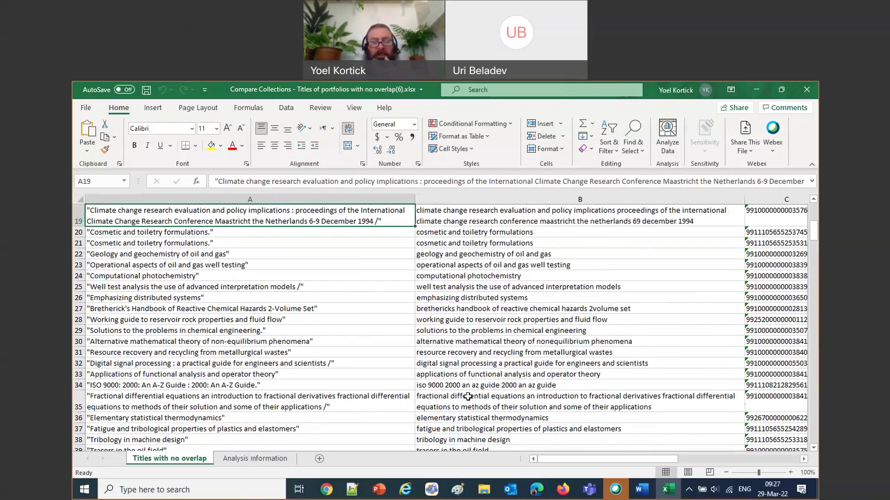
pyautogui.click(211, 387)
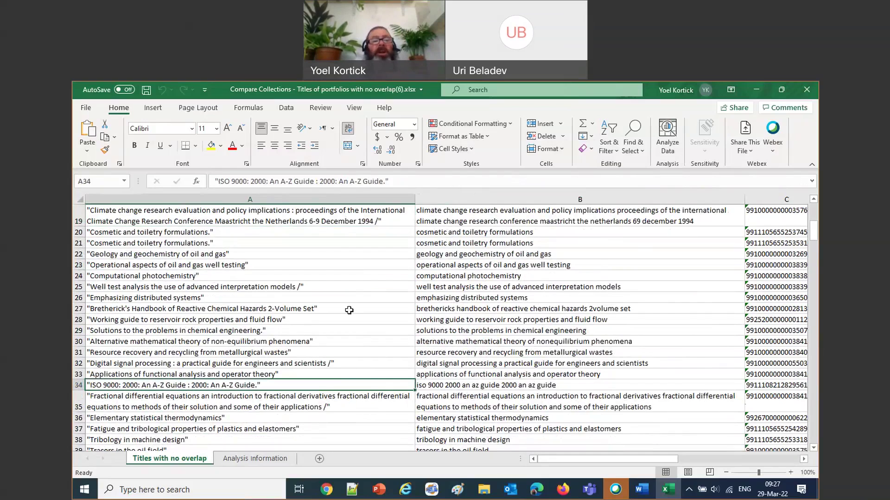
# - Follow row 2 from its title in A2 across all the Source Set columns, through Is Active, to the empty cell O2
pyautogui.scroll(6, 349, 311)
pyautogui.click(203, 227)
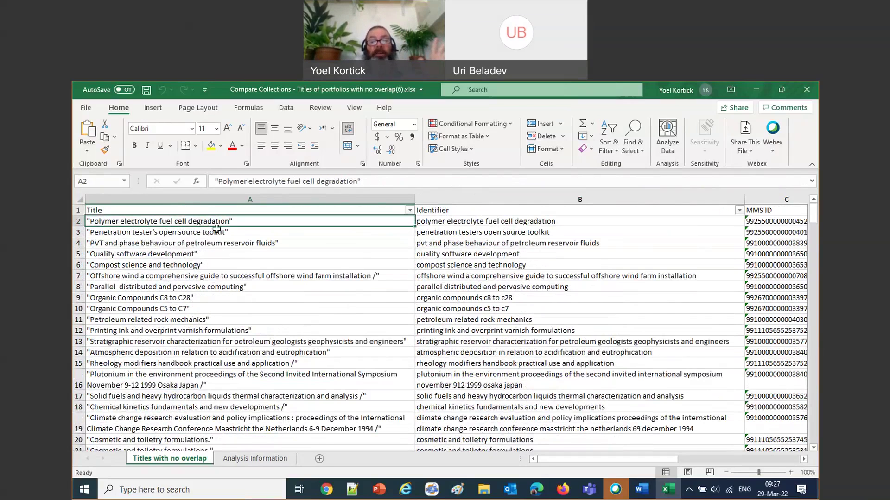
pyautogui.press('Right')
pyautogui.press('Right')
pyautogui.press('Right')
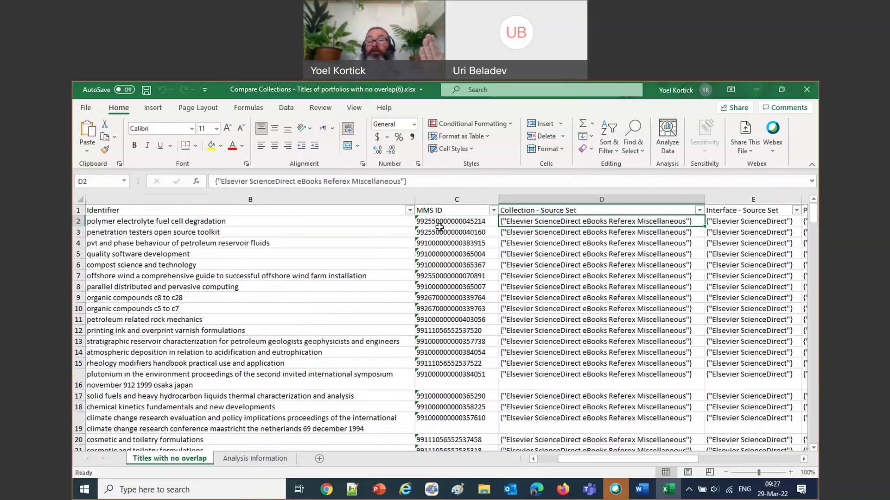
pyautogui.press('Right')
pyautogui.press('Right')
pyautogui.press('Right')
pyautogui.press('Right')
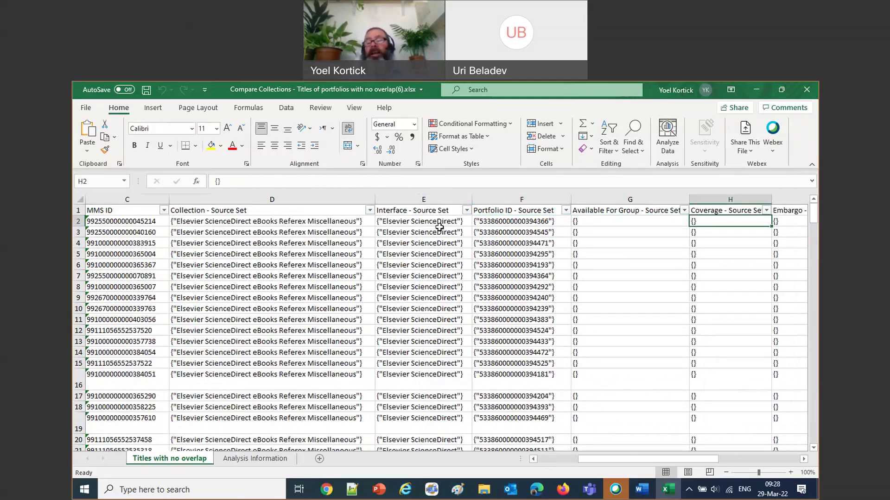
pyautogui.press('Right')
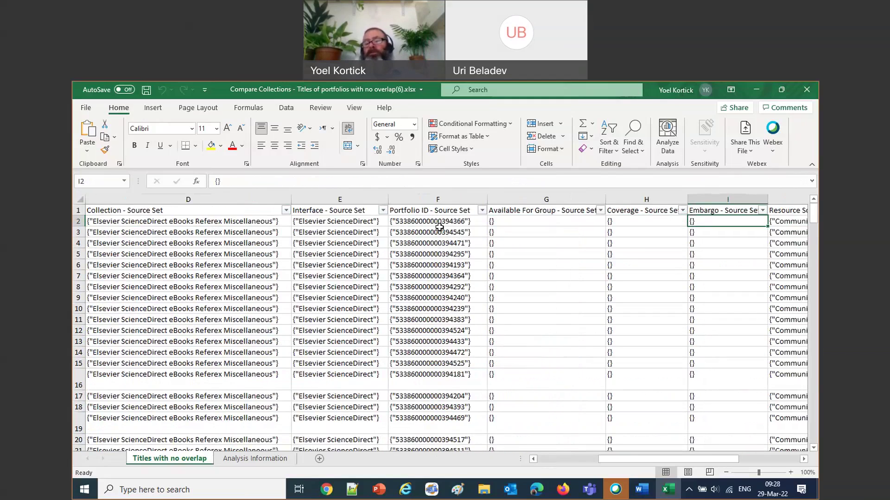
pyautogui.press('Right')
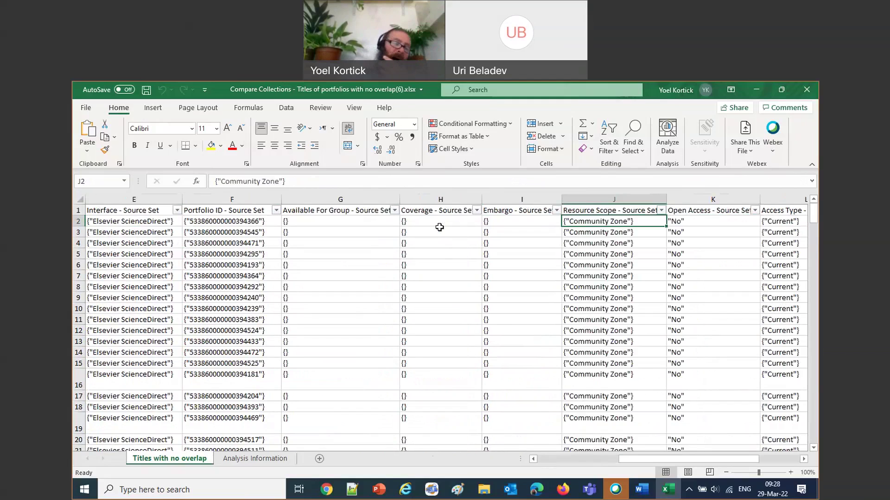
pyautogui.press('Right')
pyautogui.press('Right')
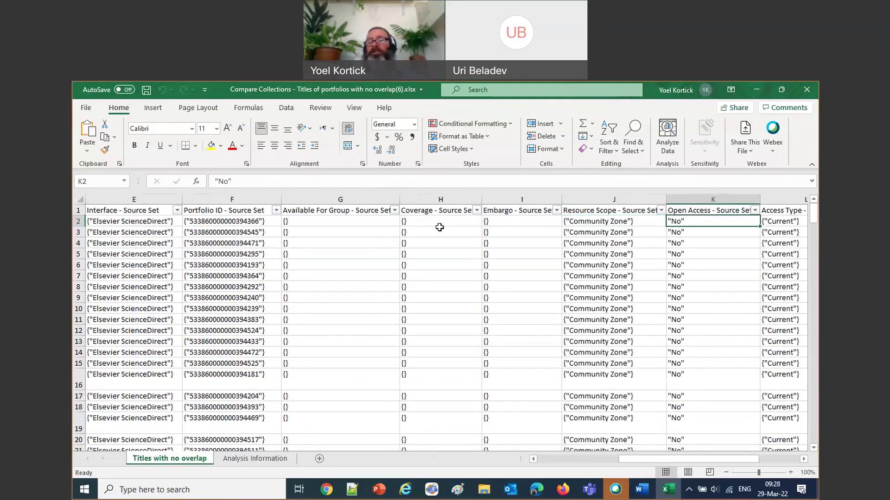
pyautogui.press('Right')
pyautogui.press('Right')
pyautogui.press('Right')
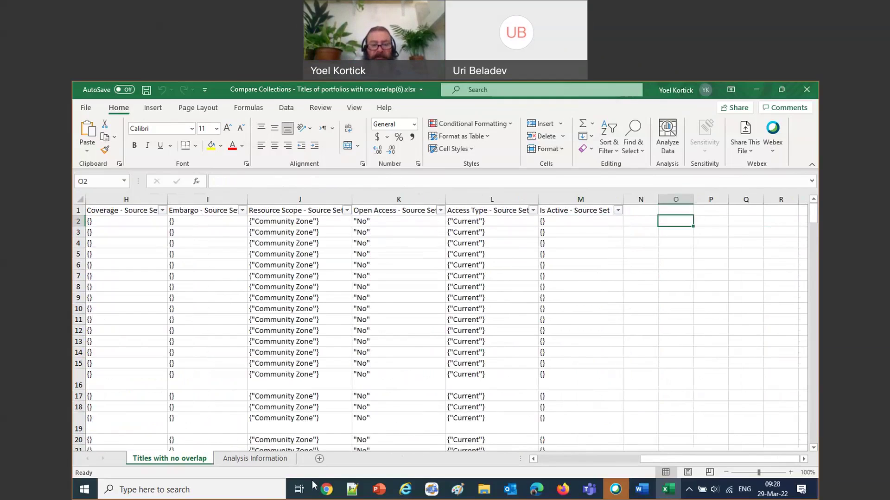
# - Switch to PowerPoint and review the CZ-to-IZ comparison slides from the completed analysis through the complete coverage overlap file
pyautogui.click(377, 491)
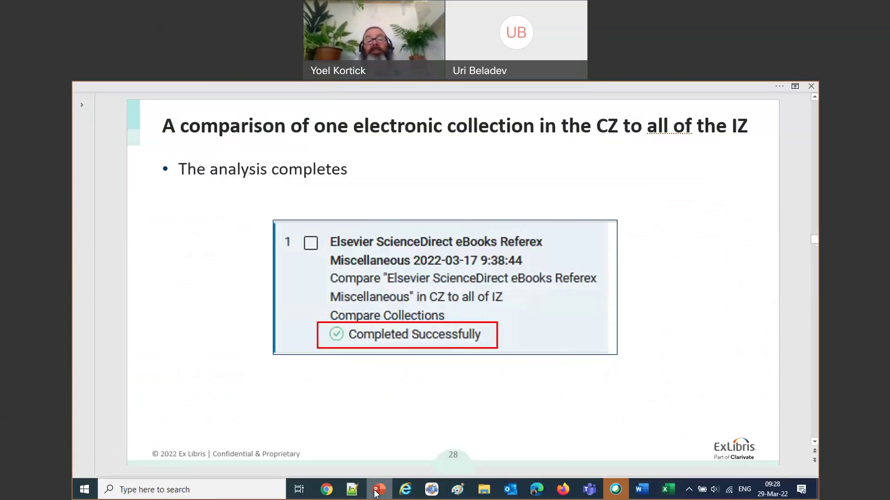
pyautogui.press('Right')
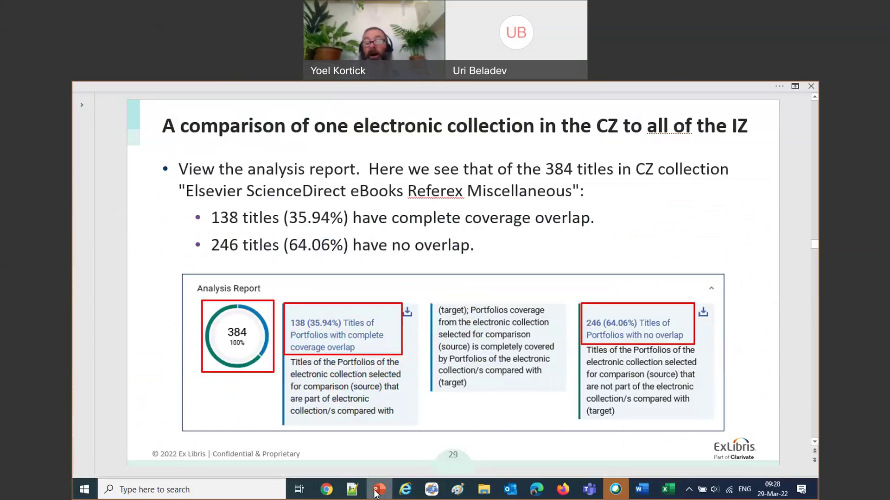
pyautogui.press('Right')
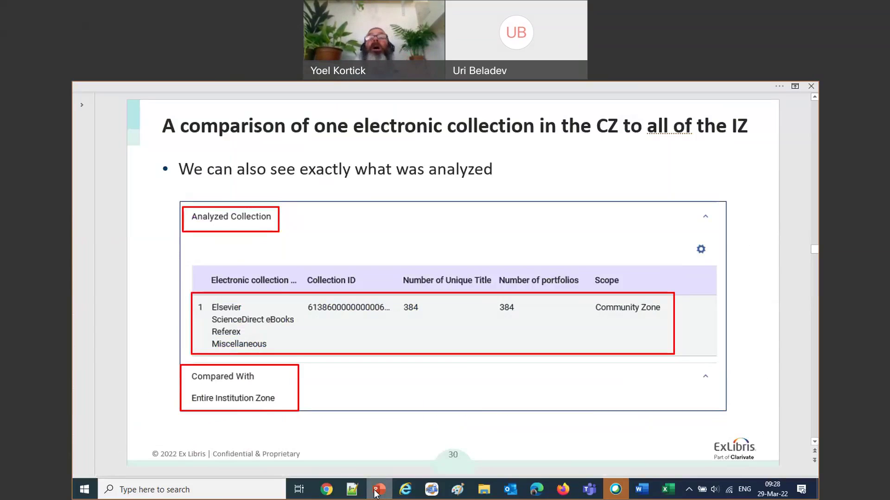
pyautogui.press('Right')
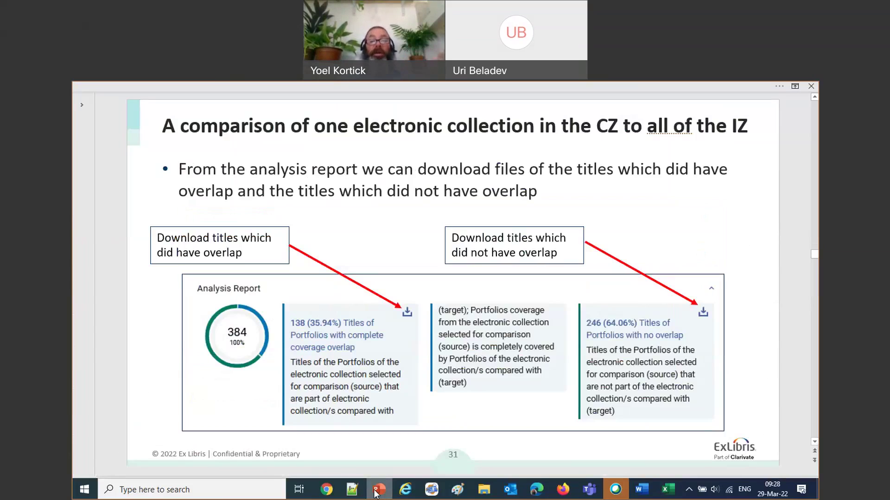
pyautogui.press('Right')
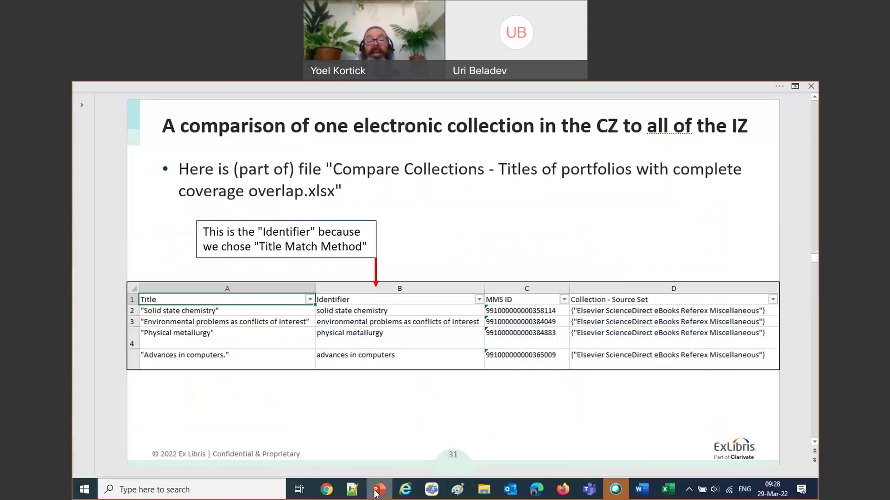
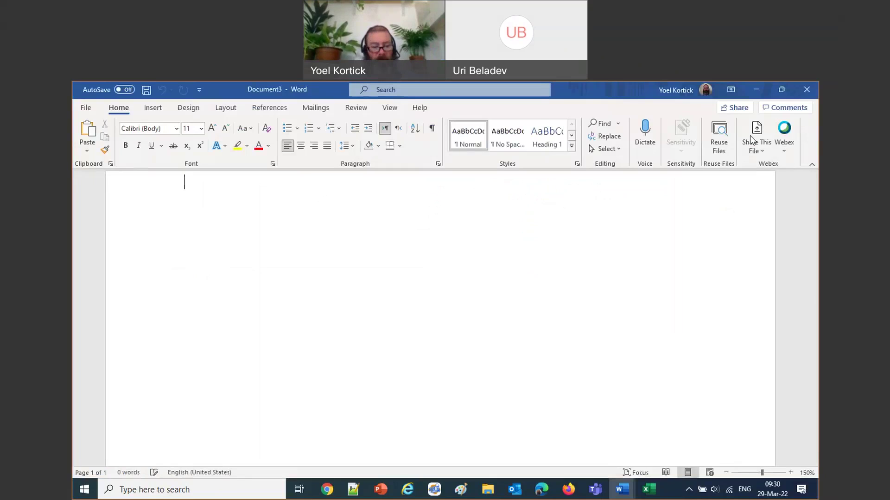
# - In the blank Word document, enter the question about giving collections a box that turns yellow instead of the Select button, like attaching records to a leganto citation
pyautogui.write('Would it be good to have the collection instead of the Select button have a box and it turns yellow like when you select for other parts of Alma eg attaching records to a leganto citation')
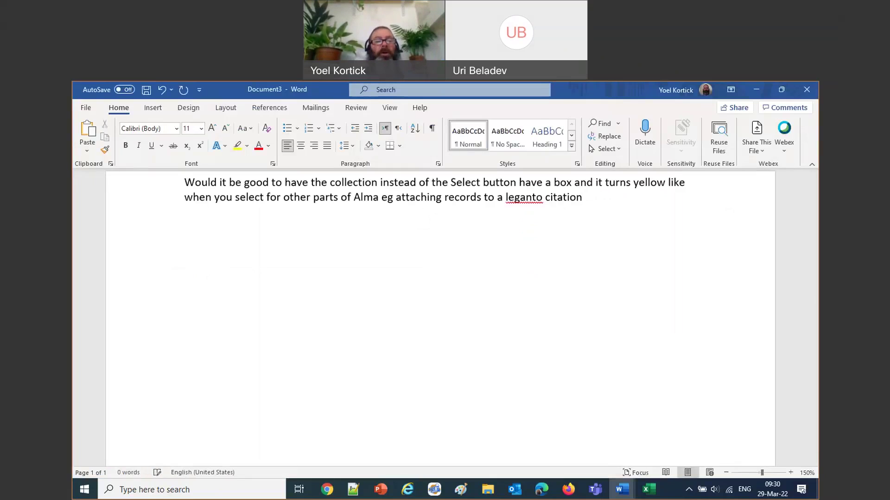
# - Add an empty line above the first question and enter below it "What if the title is in 2 local collections? Do you get 2 rows in the output?"
pyautogui.hotkey('ctrl', 'Home')
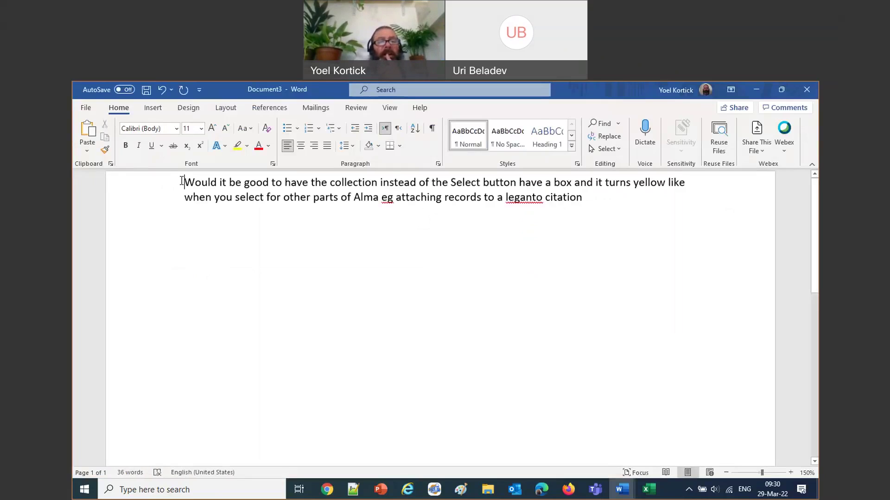
pyautogui.press('Return')
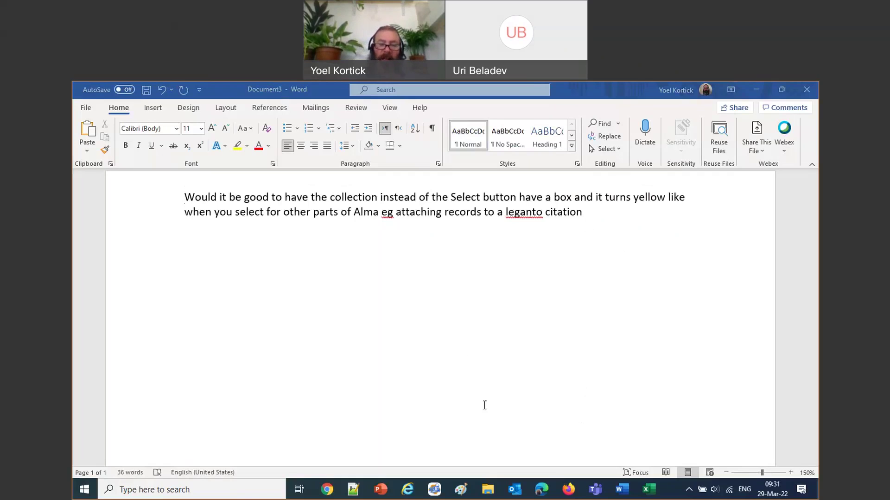
pyautogui.click(392, 289)
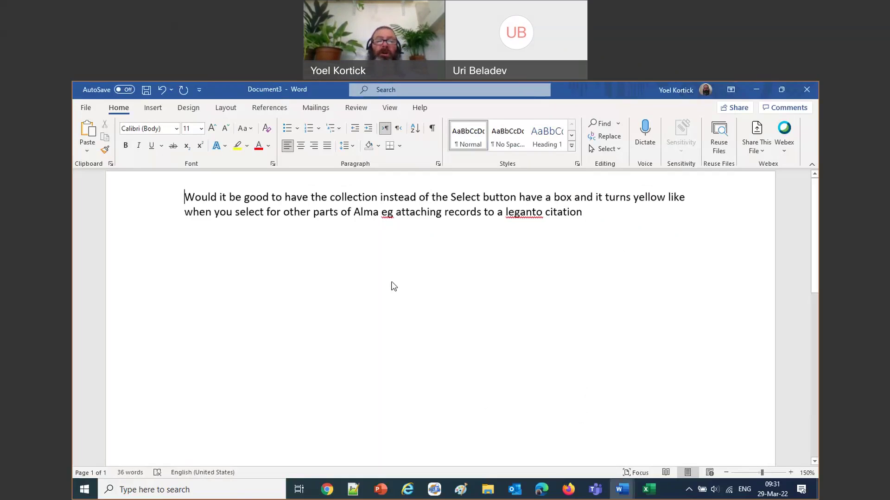
pyautogui.click(593, 212)
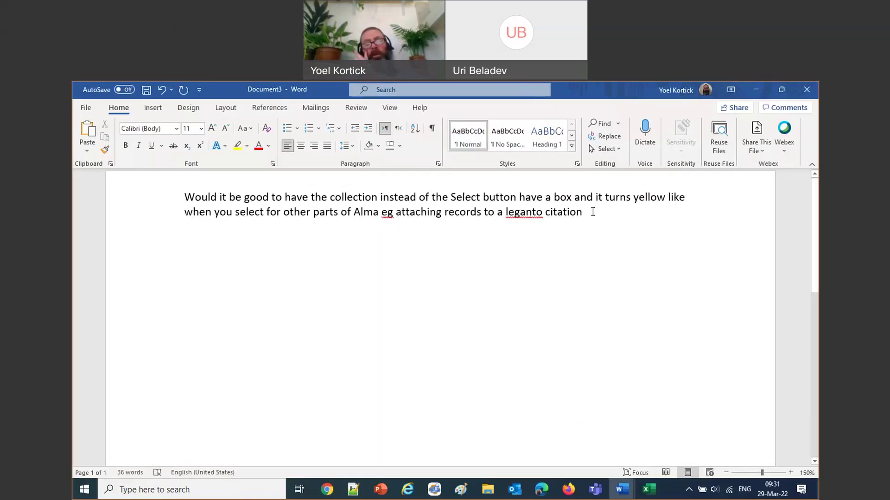
pyautogui.press('Return')
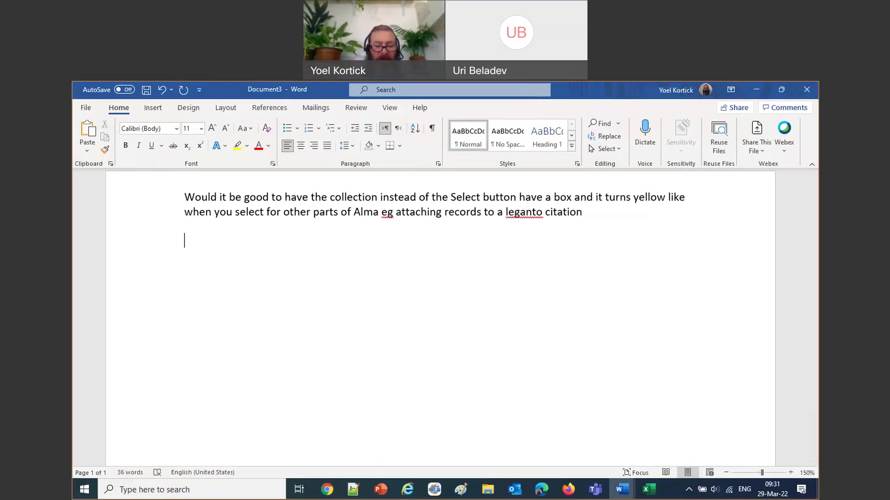
pyautogui.write('What if the title is in 2 local collections? Do you get 2 rows in the output?')
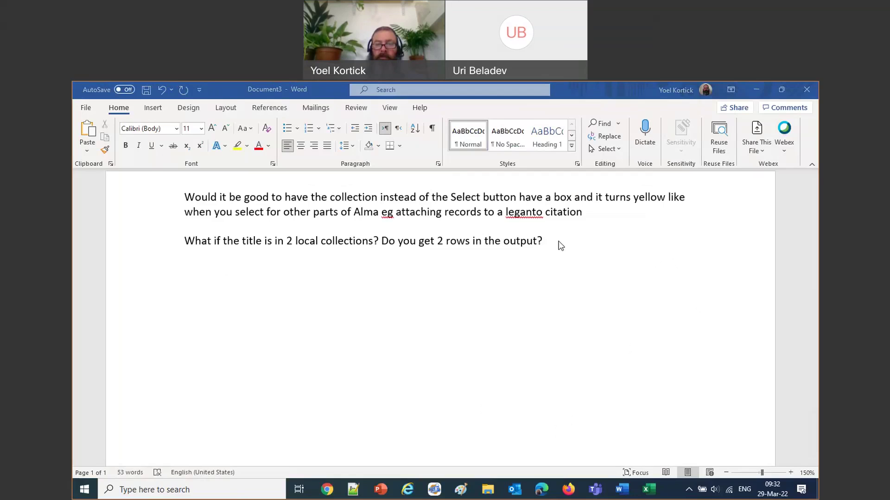
# - Add a third question asking whether titles held in several other collections in the institution would be visible
pyautogui.press('Return')
pyautogui.write('What if you have the titles in several other collections in the institutution. Would you be able to see that?')
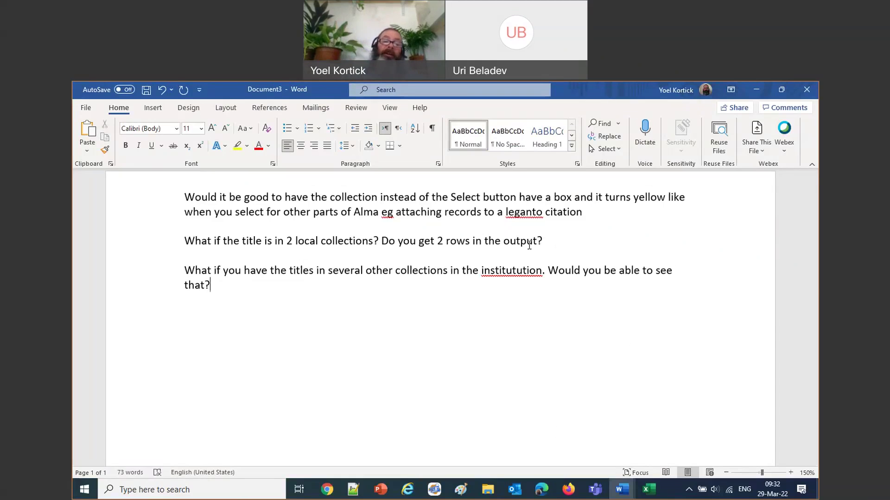
pyautogui.moveTo(222, 285); pyautogui.dragTo(188, 273)
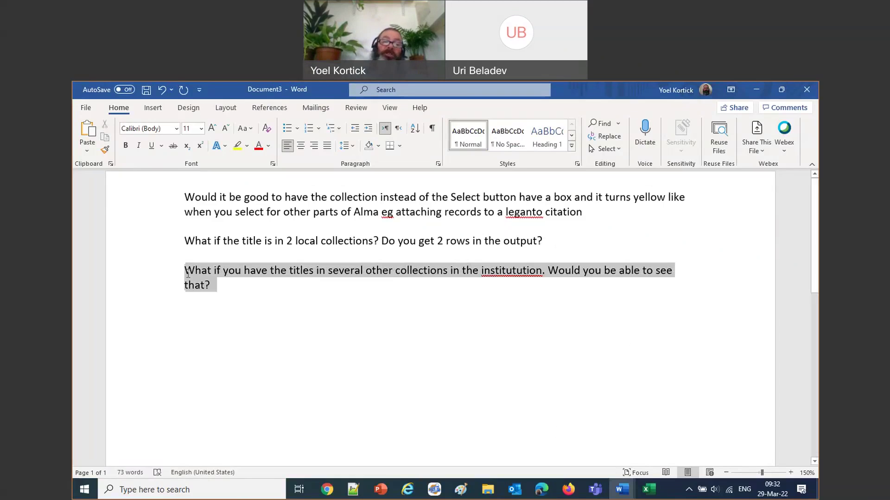
pyautogui.click(260, 303)
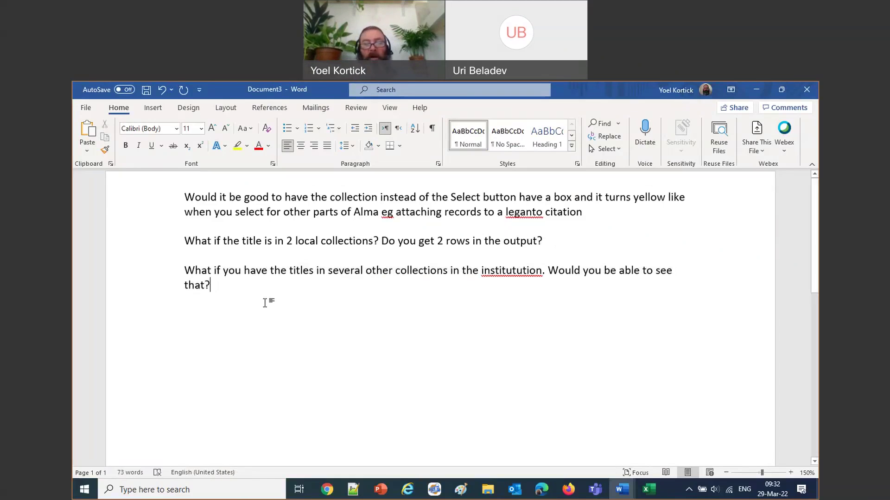
# - Correct the misspelled word to "institution" and put "Would you be able to see that?" on its own line
pyautogui.rightClick(509, 273)
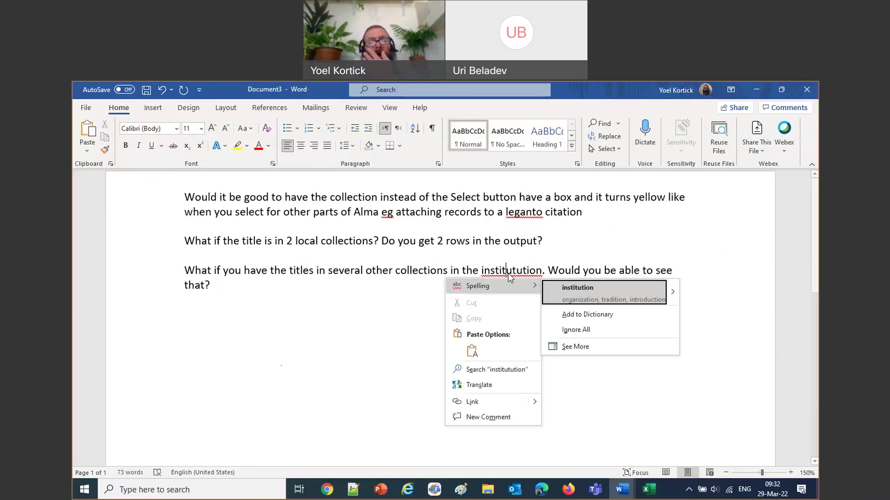
pyautogui.click(553, 284)
pyautogui.click(538, 270)
pyautogui.press('Return')
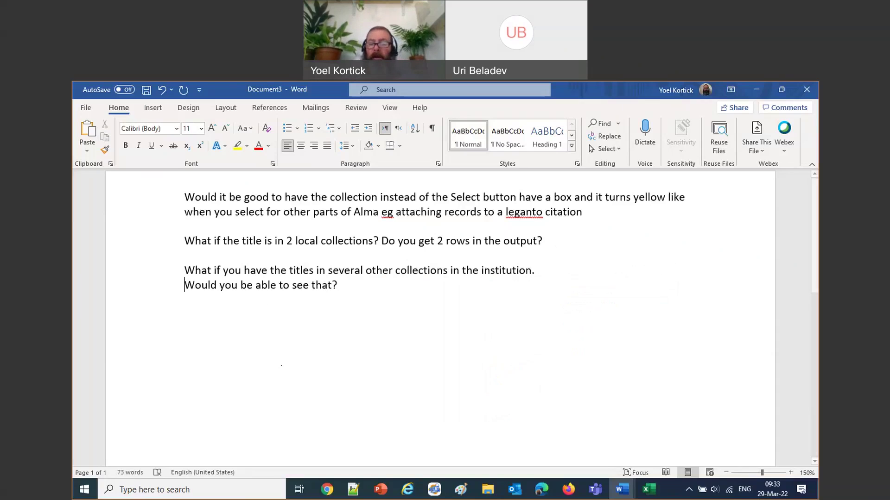
# - Close the no-overlap workbook in Excel and open "Compare Collections - Titles of portfolios with complete coverage overlap(7).xlsx" from the Downloads folder
pyautogui.click(649, 491)
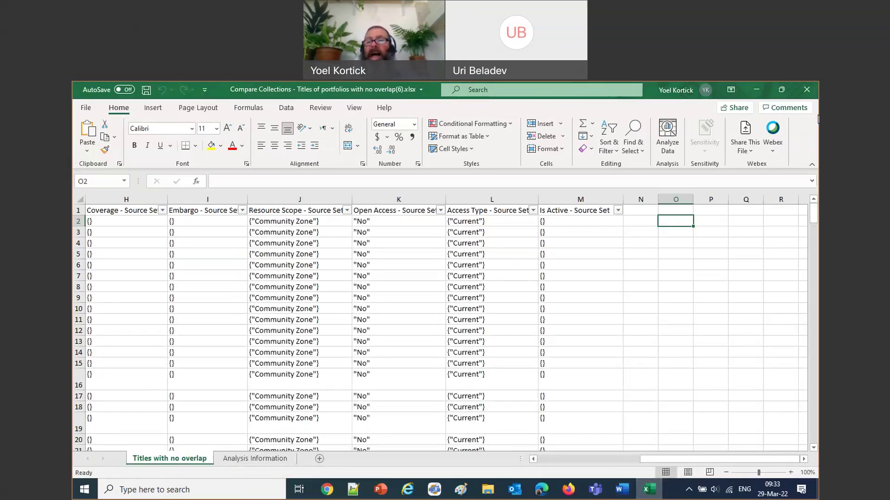
pyautogui.click(807, 94)
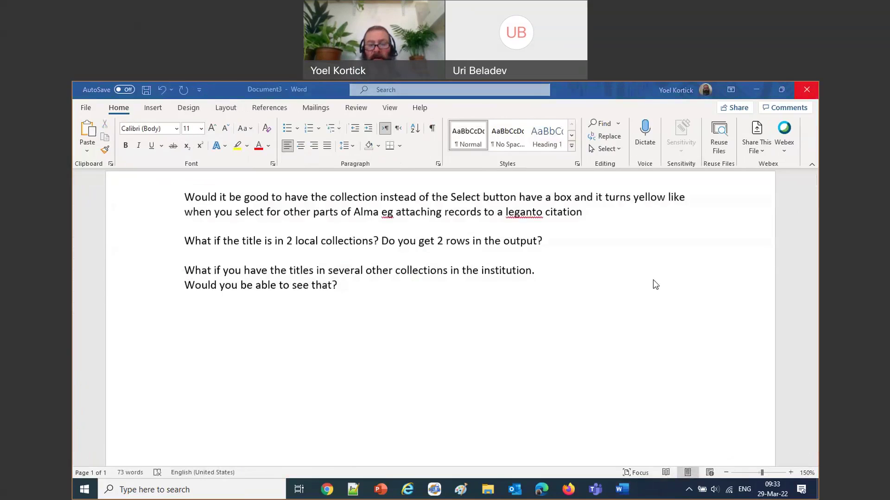
pyautogui.click(514, 491)
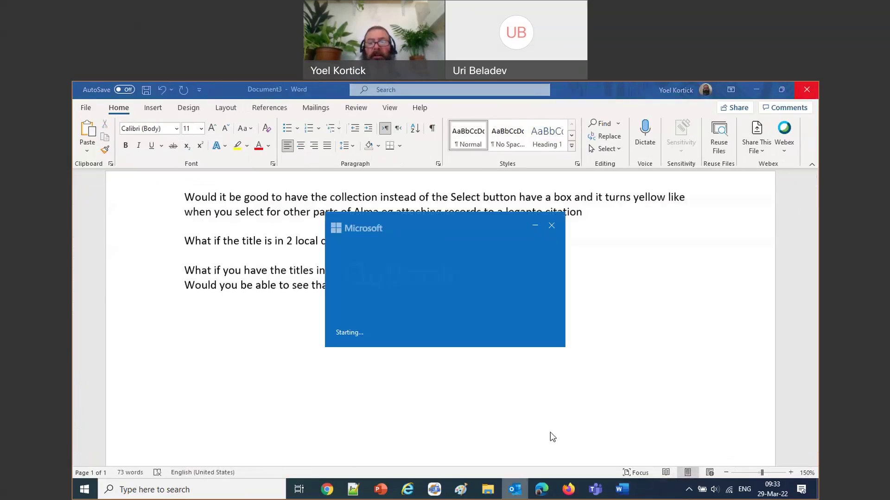
pyautogui.click(554, 228)
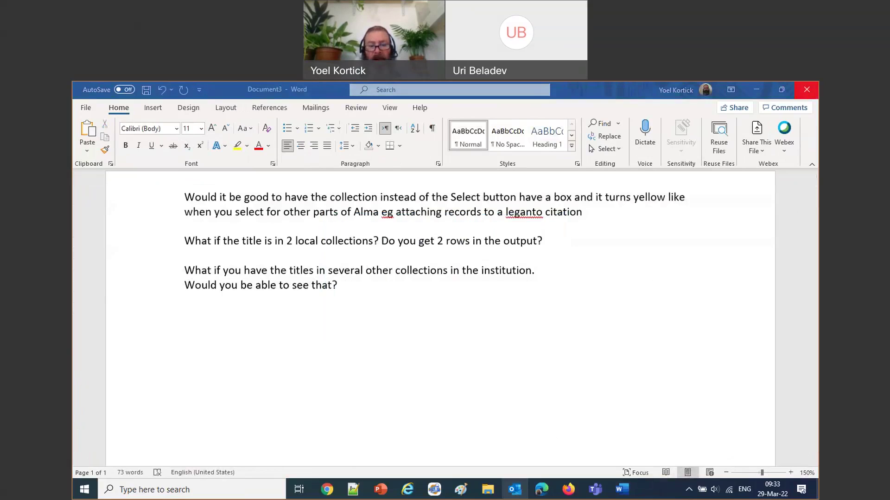
pyautogui.click(488, 490)
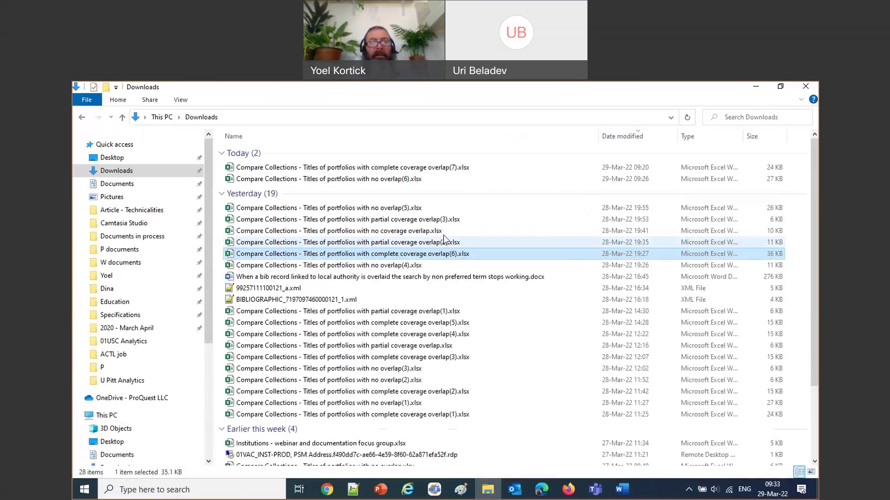
pyautogui.doubleClick(389, 168)
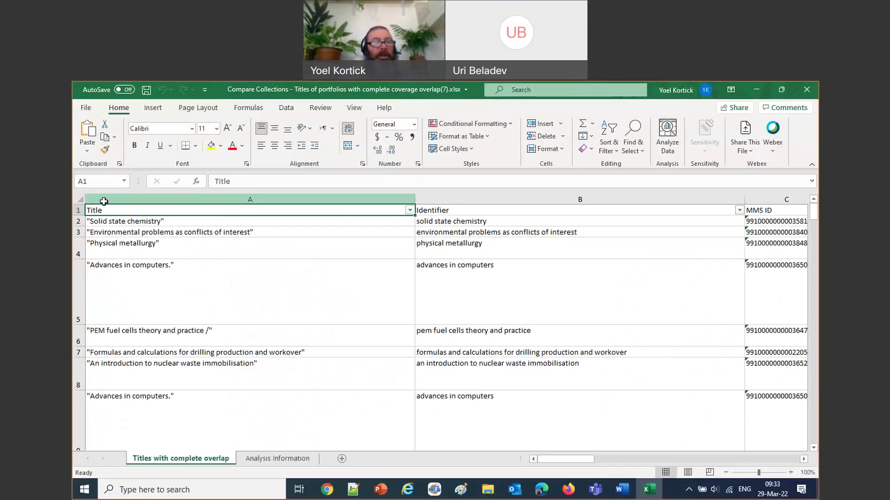
# - Follow row 2 from the title "Solid state chemistry" across the Source Set columns to Collection - Target Set in N2
pyautogui.click(118, 224)
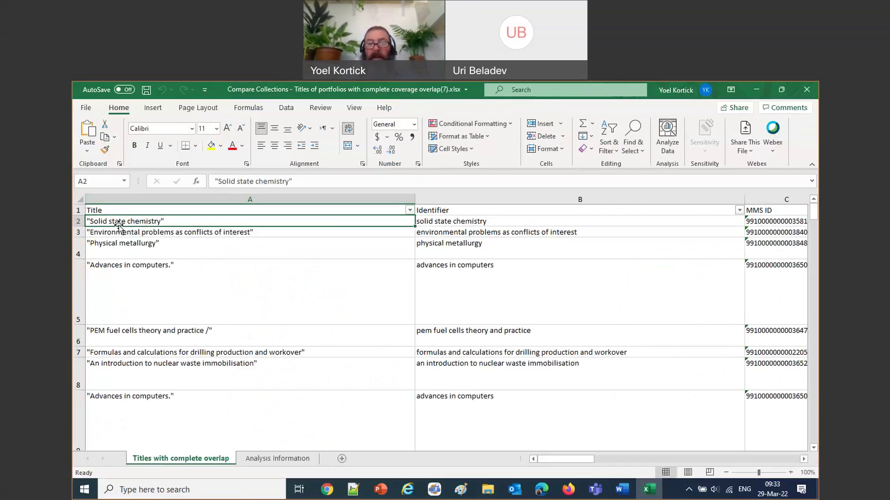
pyautogui.press('Right')
pyautogui.press('Right')
pyautogui.press('Right')
pyautogui.press('Right')
pyautogui.press('Right')
pyautogui.press('Right')
pyautogui.press('Right')
pyautogui.press('Right')
pyautogui.press('Right')
pyautogui.press('Right')
pyautogui.press('Right')
pyautogui.press('Right')
pyautogui.press('Right')
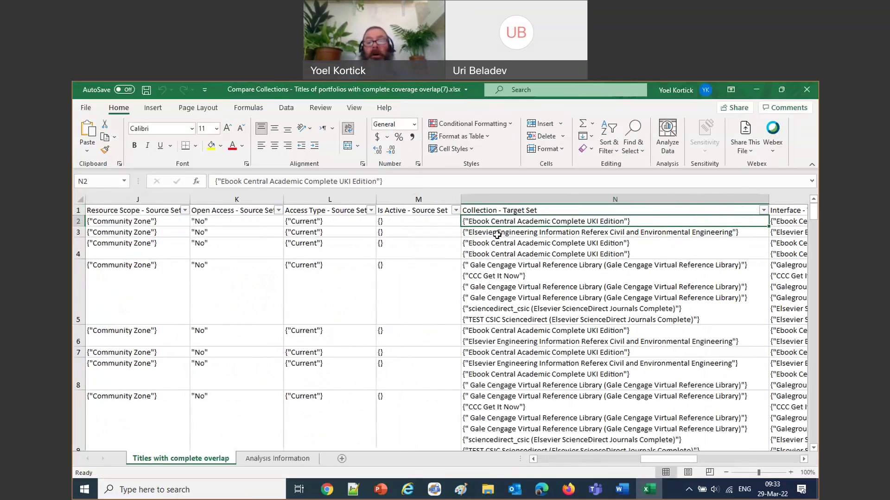
# - Examine the multiple target collections, interfaces and portfolio IDs listed for "Advances in computers" in row 5
pyautogui.click(542, 277)
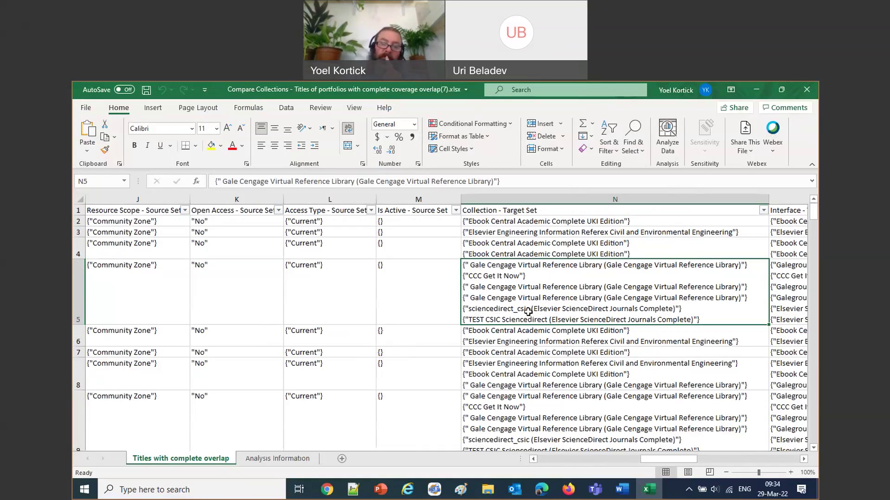
pyautogui.press('Right')
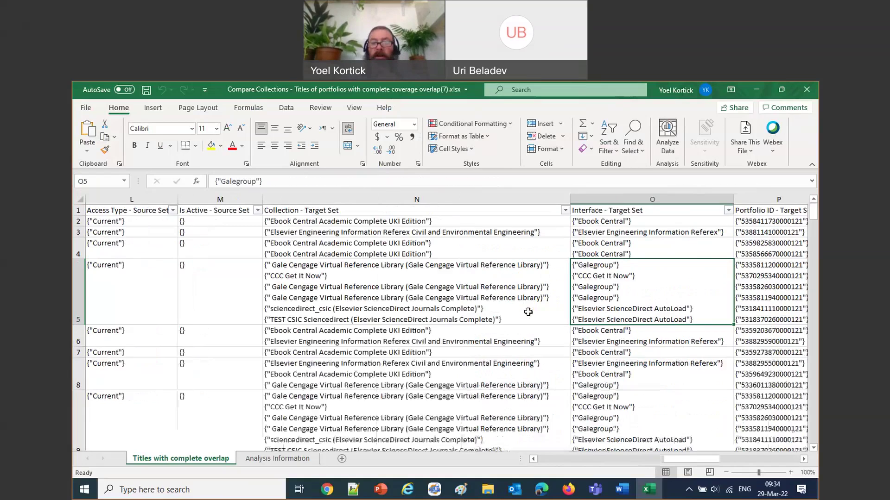
pyautogui.press('Right')
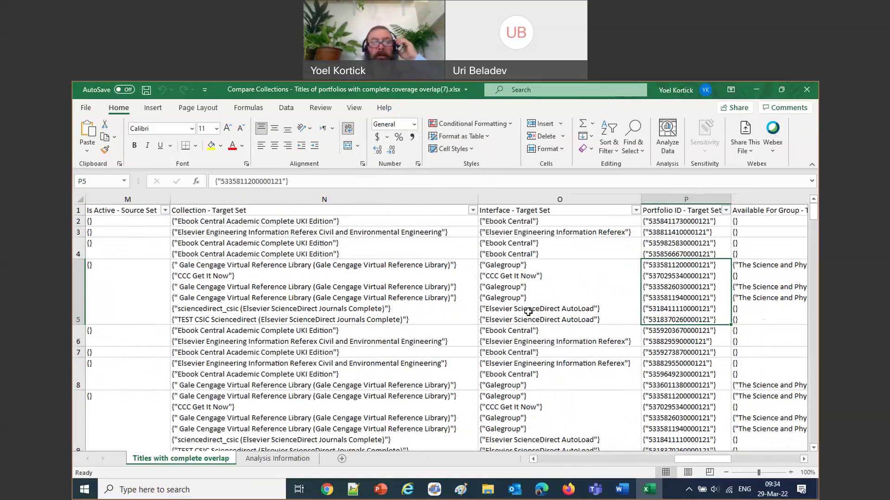
pyautogui.press('Up')
pyautogui.press('Down')
pyautogui.press('Up')
pyautogui.press('Down')
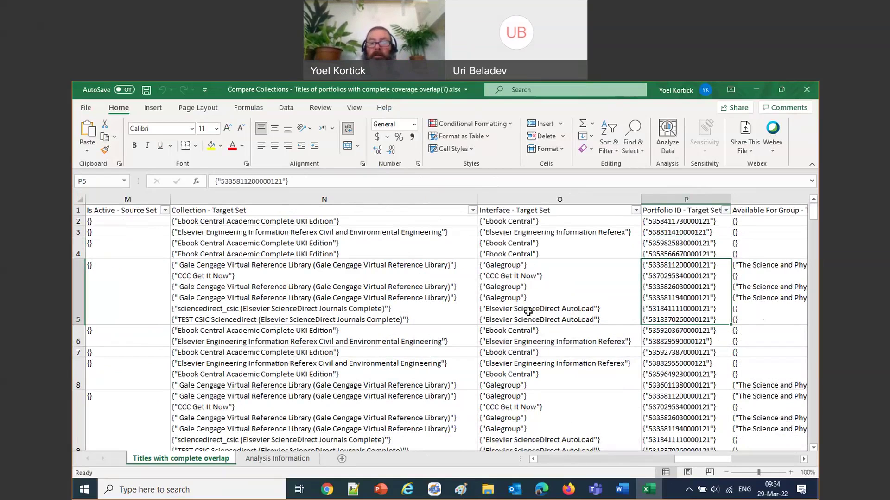
pyautogui.press('Up')
pyautogui.press('Down')
pyautogui.press('Left')
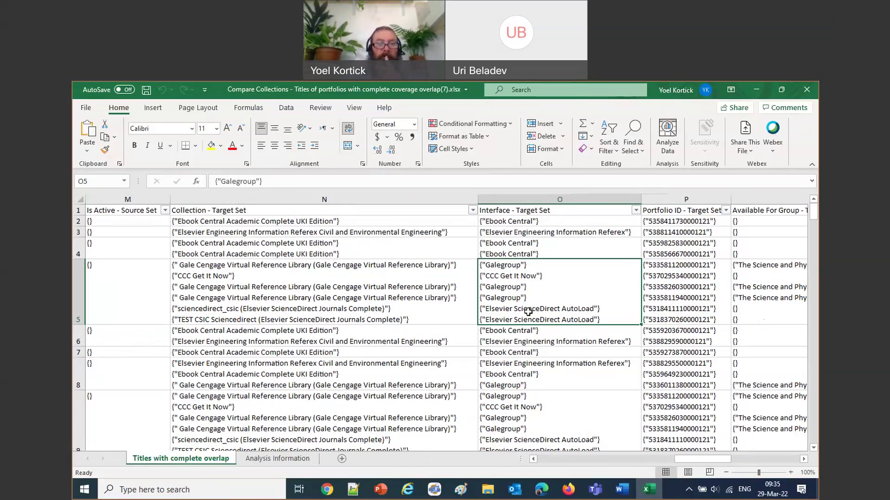
# - Compare the target collections in N5 with their corresponding interfaces in O5
pyautogui.click(345, 276)
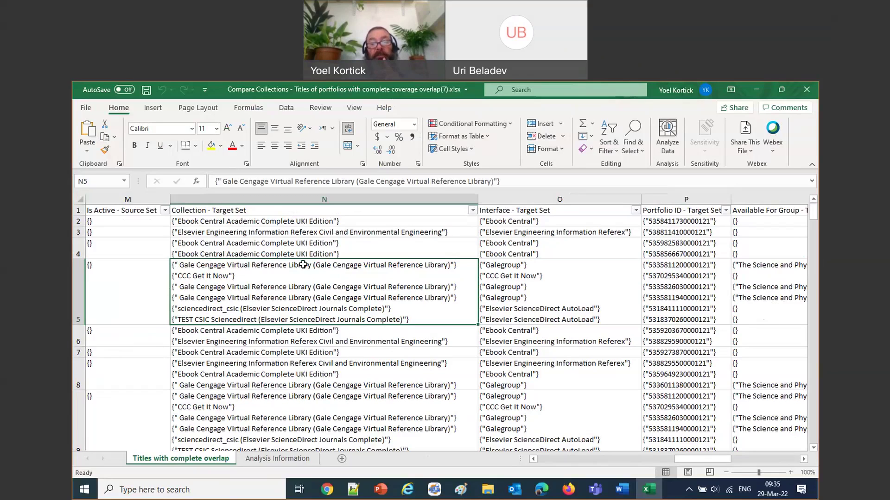
pyautogui.click(546, 275)
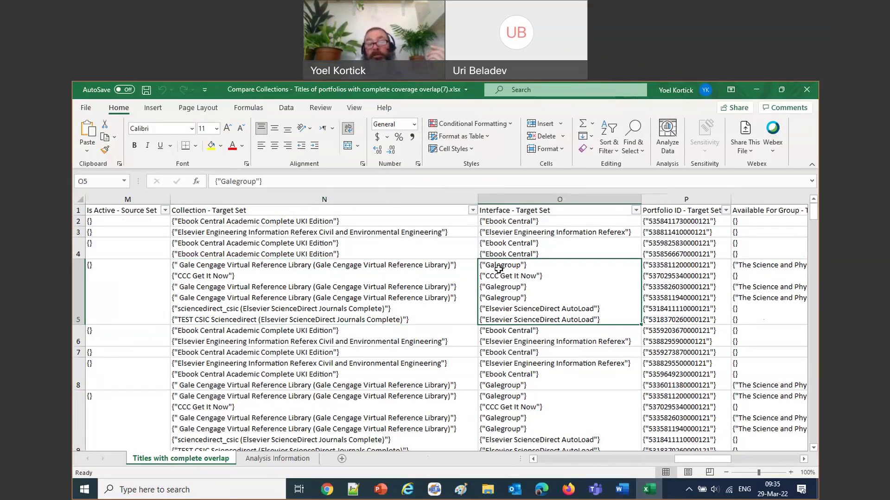
pyautogui.click(262, 278)
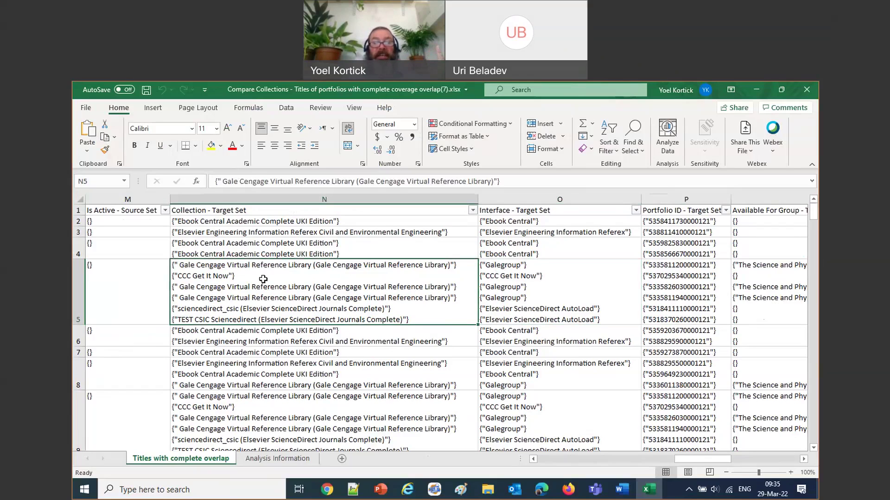
pyautogui.click(543, 284)
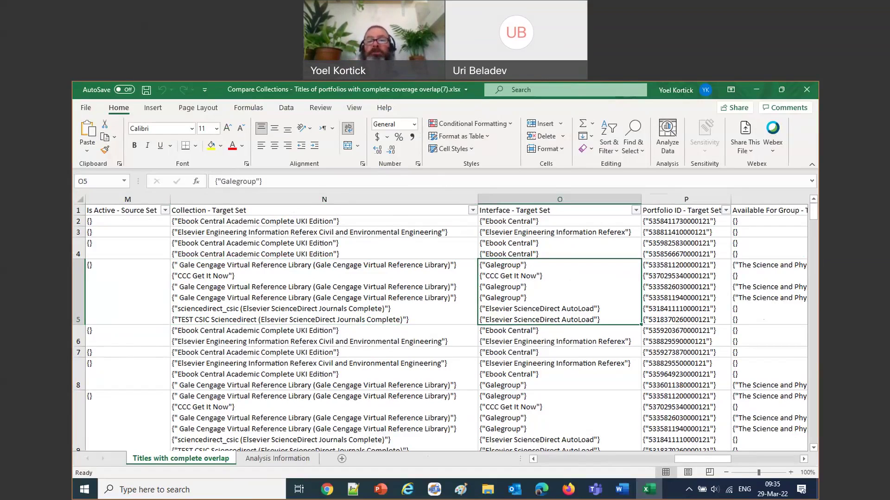
pyautogui.click(635, 93)
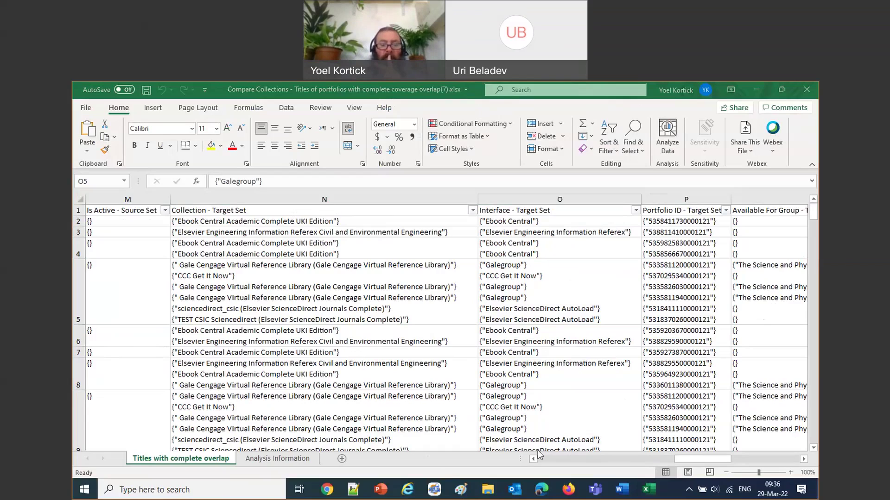
# - Switch to the PowerPoint presentation and review the use case two slides up to giving the analysis a name and description
pyautogui.click(379, 494)
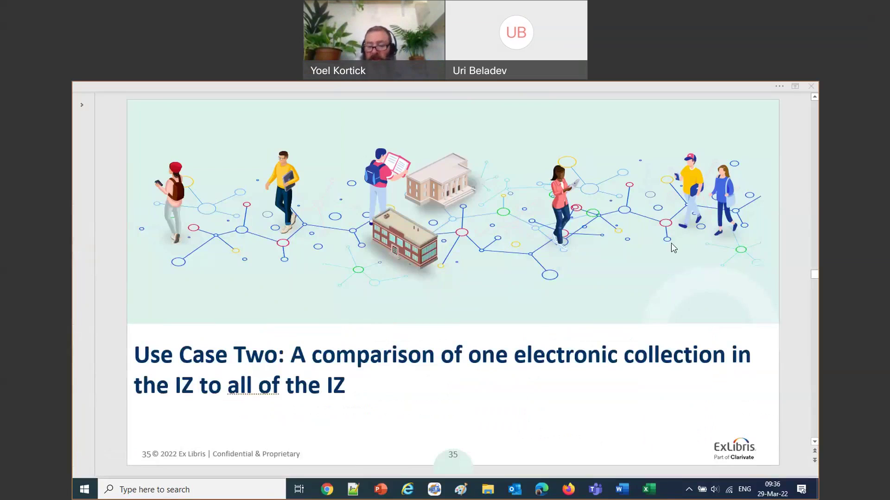
pyautogui.click(292, 436)
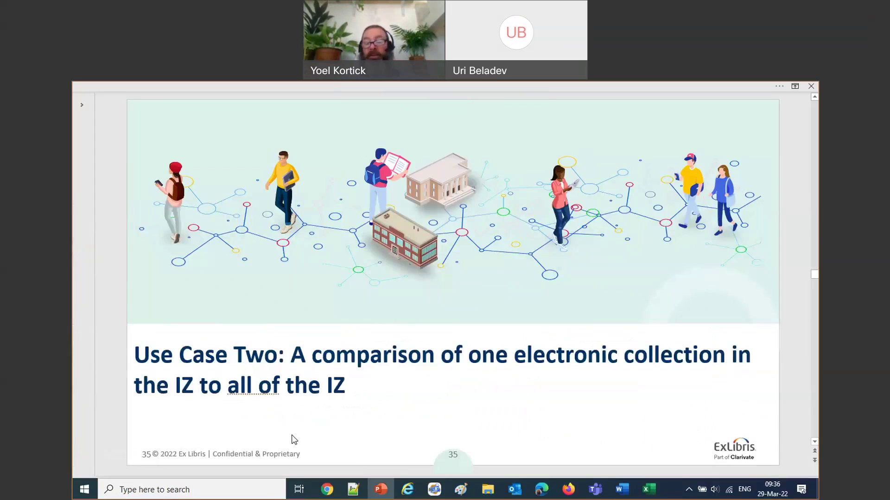
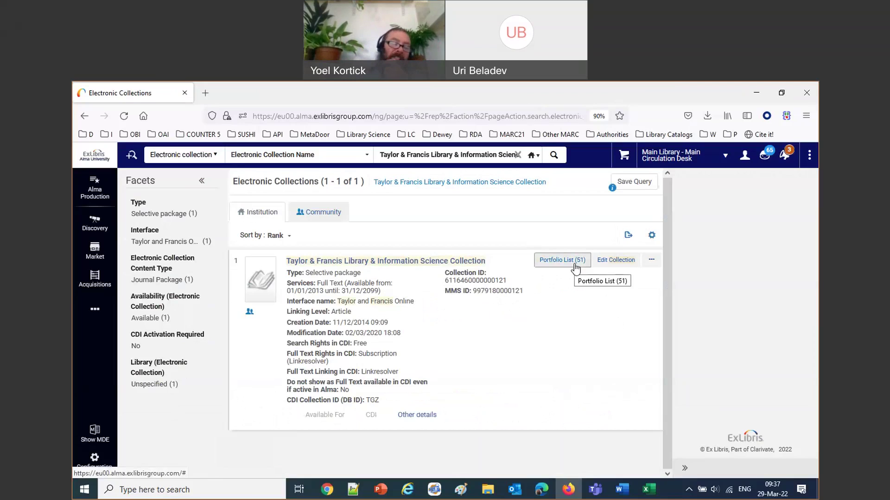
pyautogui.click(391, 492)
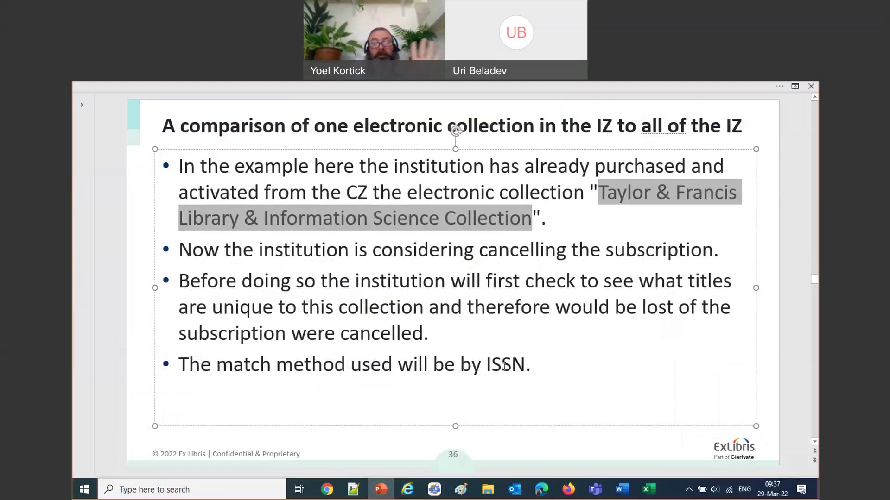
pyautogui.scroll(-1, 504, 366)
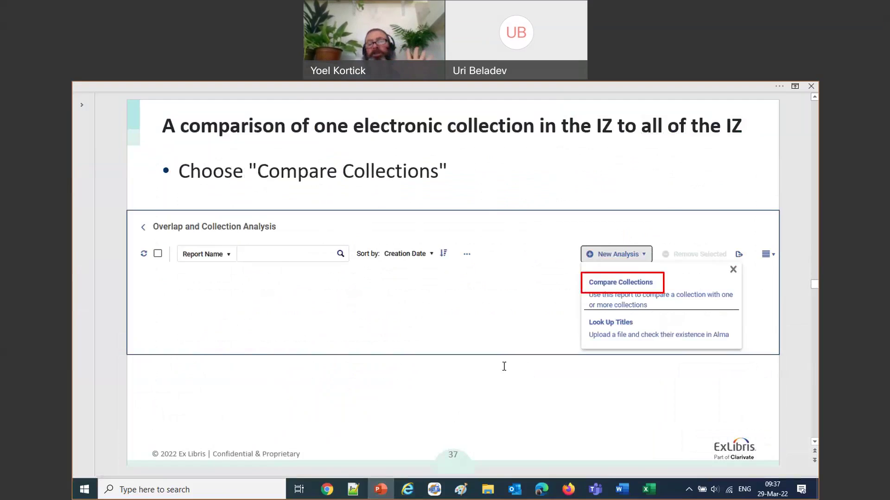
pyautogui.scroll(-1, 504, 366)
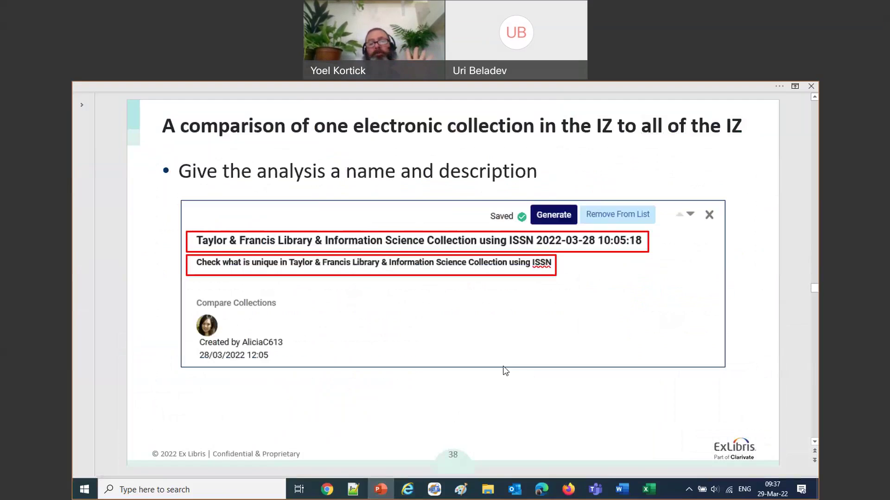
# - Switch to Alma in Firefox, open Overlap and Collection Analysis, and create a new Compare Collections analysis
pyautogui.click(580, 494)
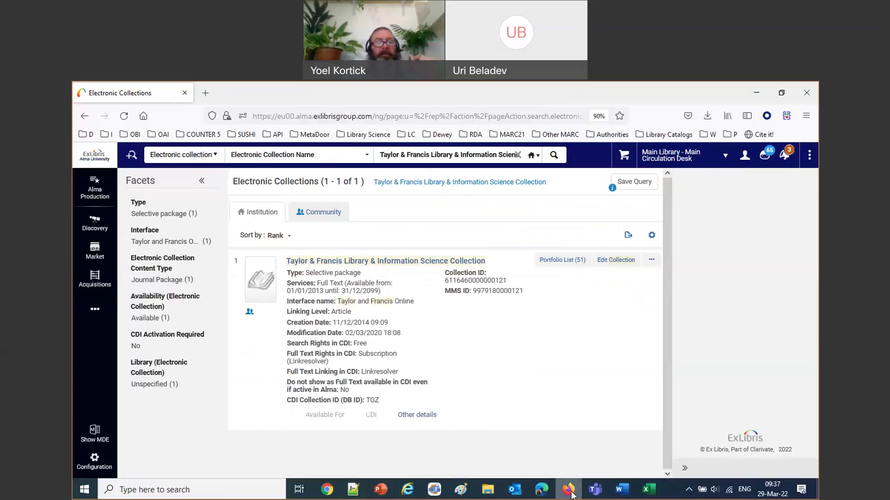
pyautogui.click(93, 317)
pyautogui.click(139, 300)
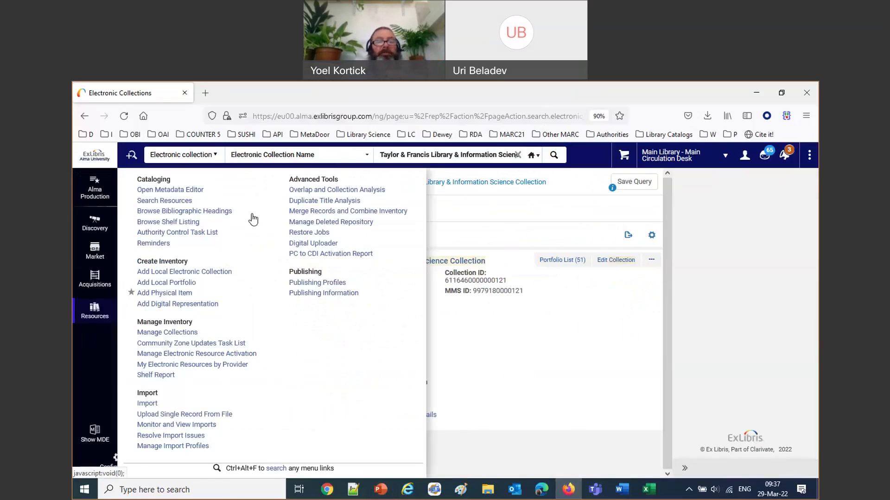
pyautogui.click(317, 191)
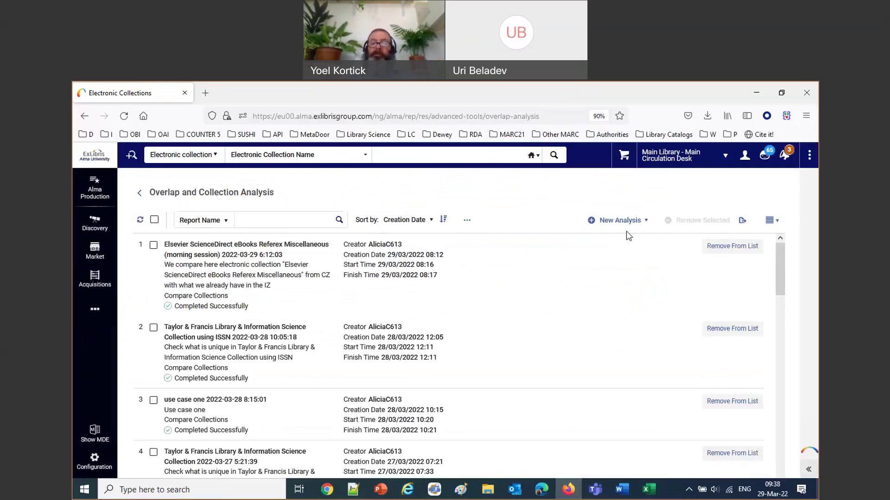
pyautogui.click(633, 222)
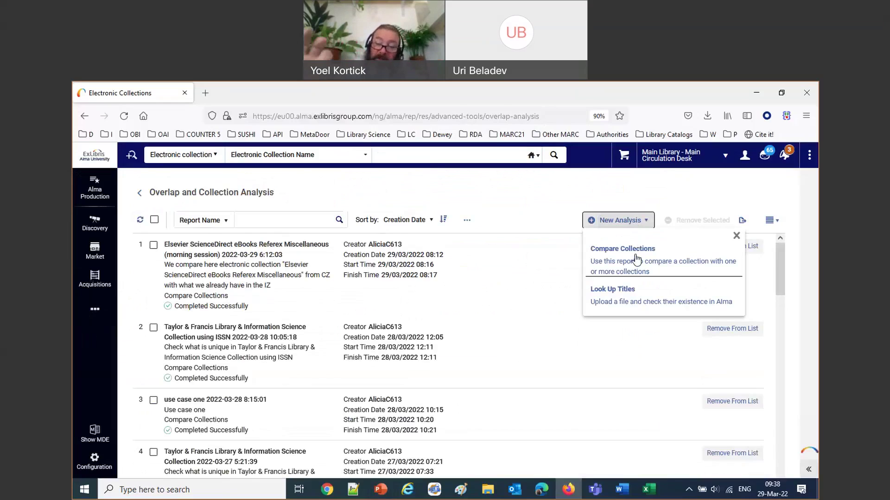
pyautogui.click(637, 259)
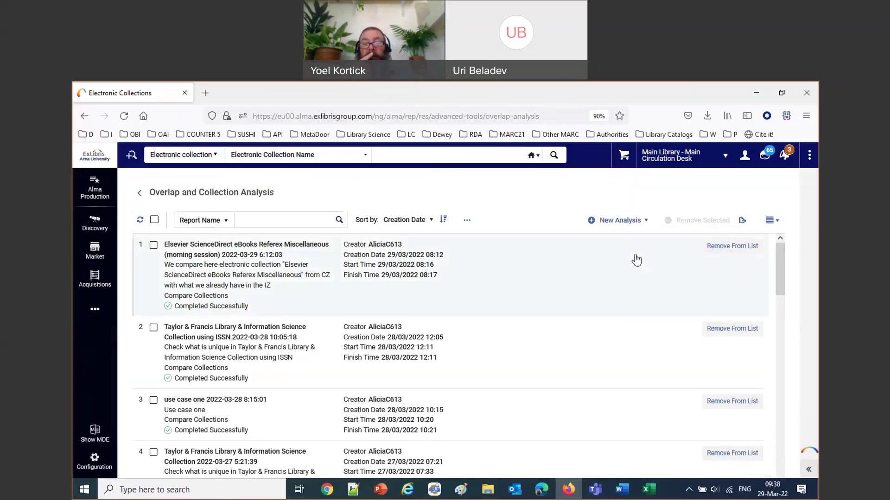
pyautogui.click(634, 258)
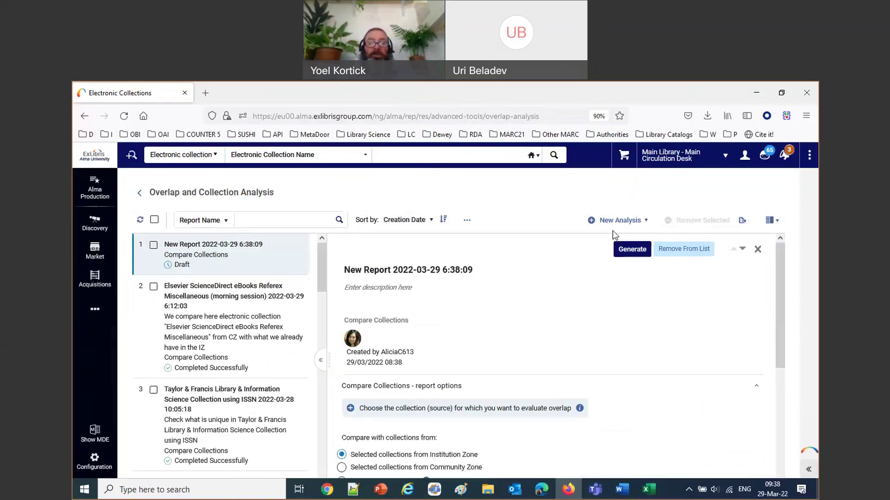
# - Replace "New Report" in the analysis title with "Taylor & Francis Library & Information Science Collection (morning session)", keeping the date and time
pyautogui.click(370, 273)
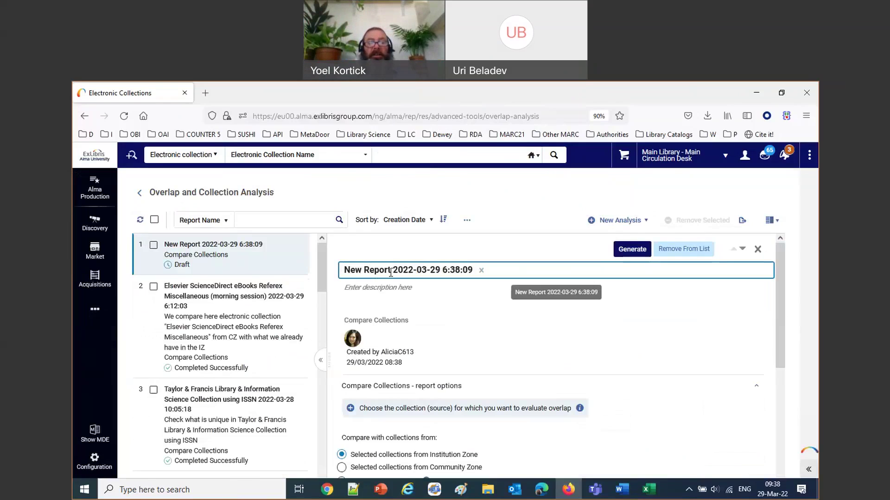
pyautogui.moveTo(390, 272); pyautogui.dragTo(322, 272)
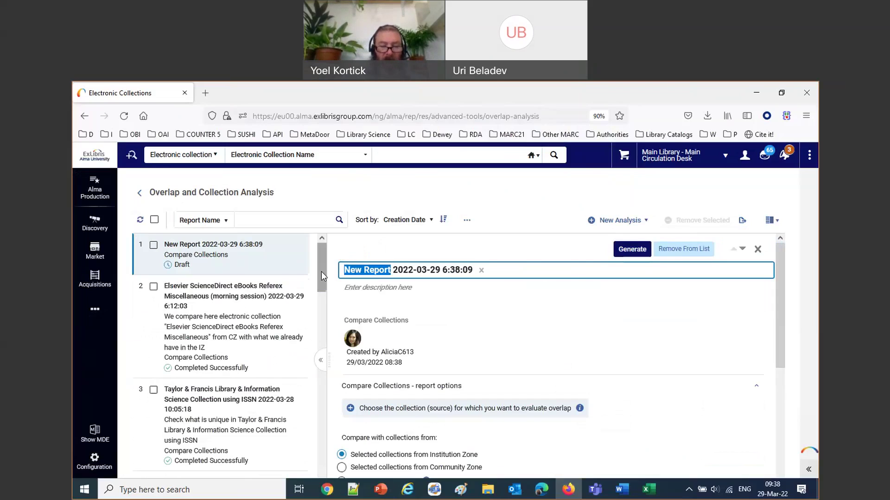
pyautogui.write('Taylor & Francis Library & Information Science Collection')
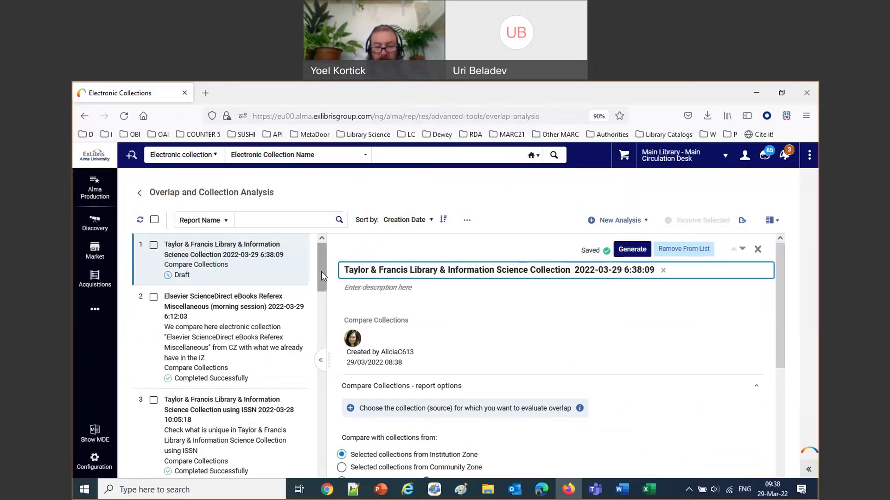
pyautogui.write('(morning')
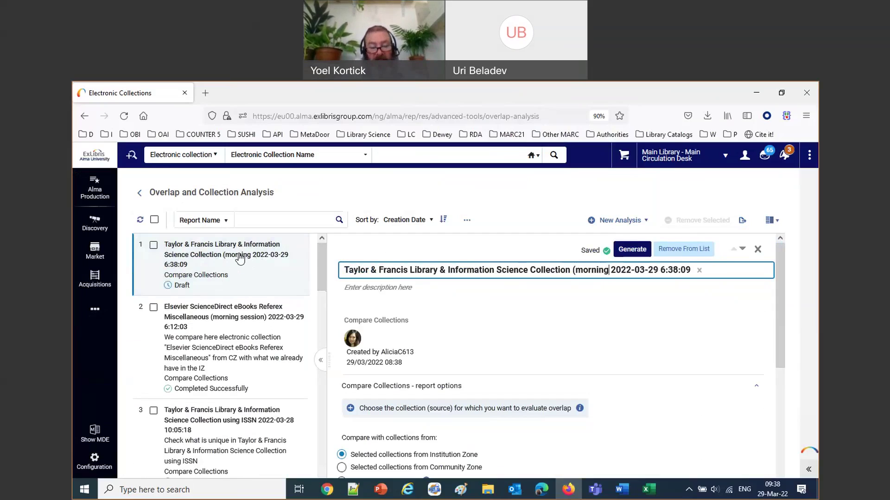
pyautogui.write('session ')
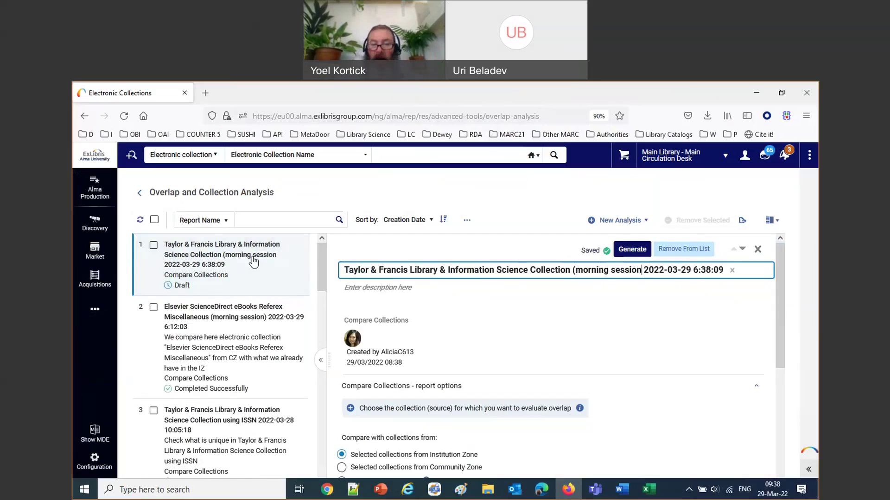
pyautogui.write(')')
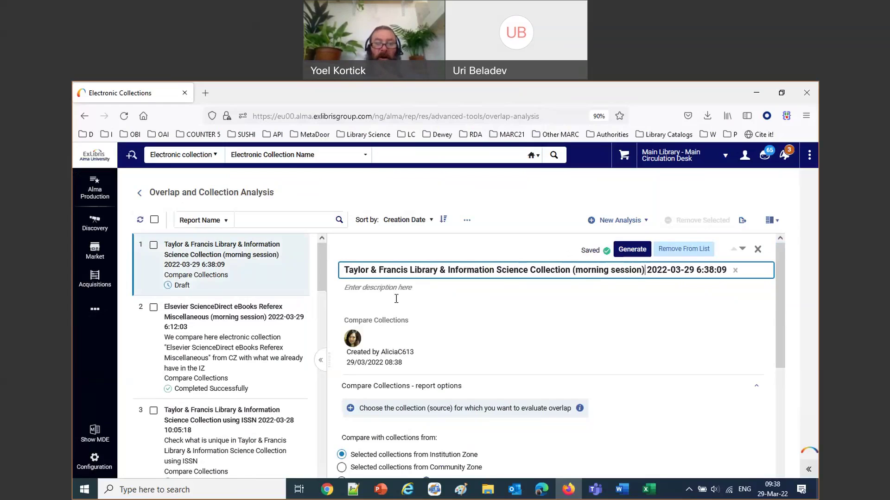
# - Enter the description: We are considering cancelling "Taylor & Francis Library & Information Science Collection" but first want to see what already exists in other collections
pyautogui.click(391, 289)
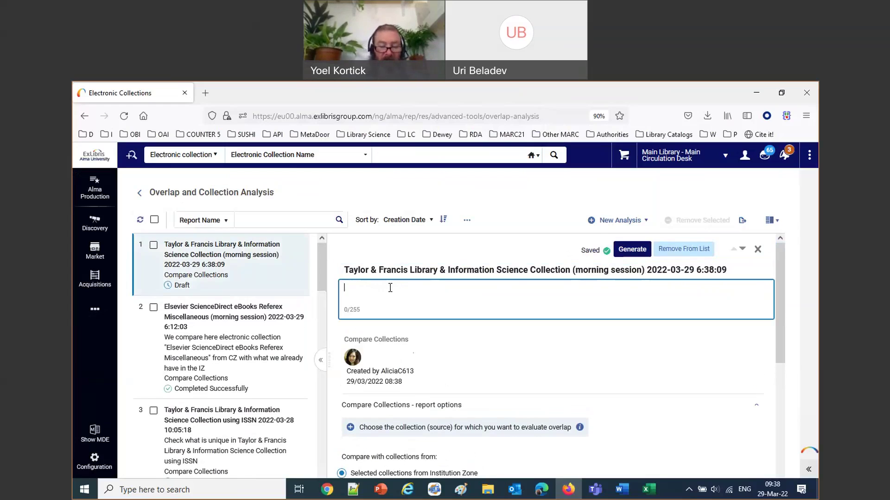
pyautogui.write('We are considering cancelling')
pyautogui.hotkey('ctrl', 'v')
pyautogui.write('"')
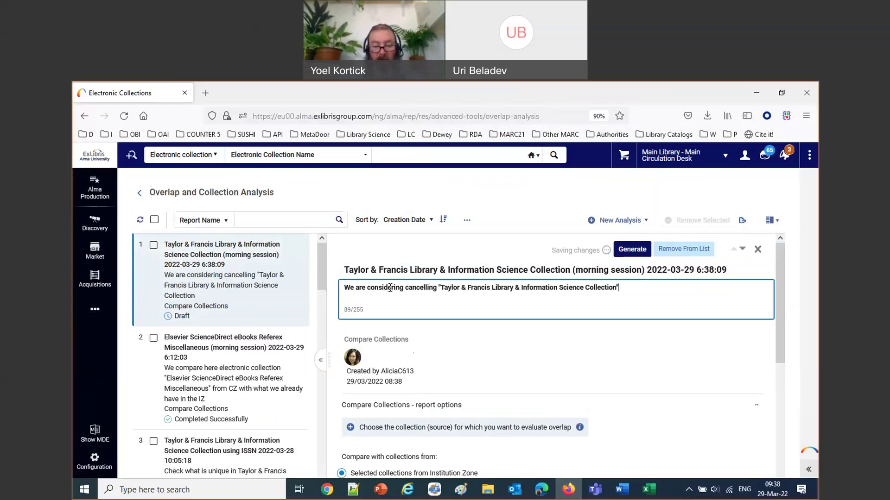
pyautogui.write(' but first want')
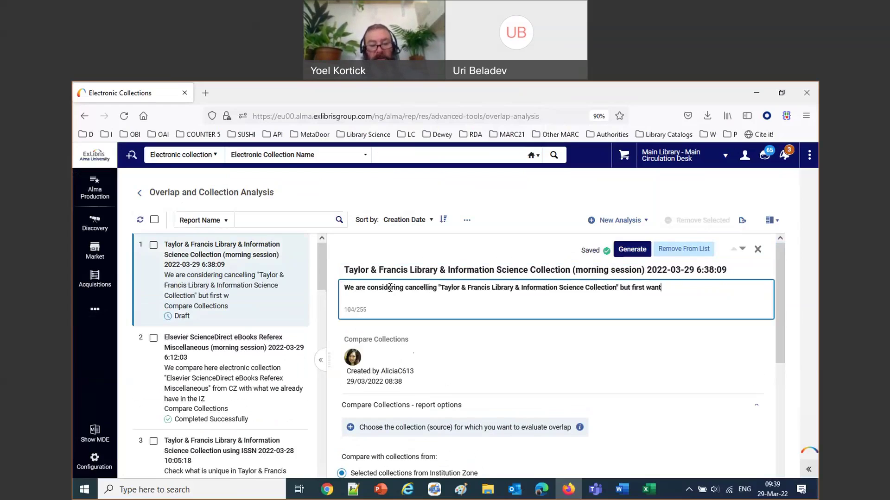
pyautogui.write(' to see what ')
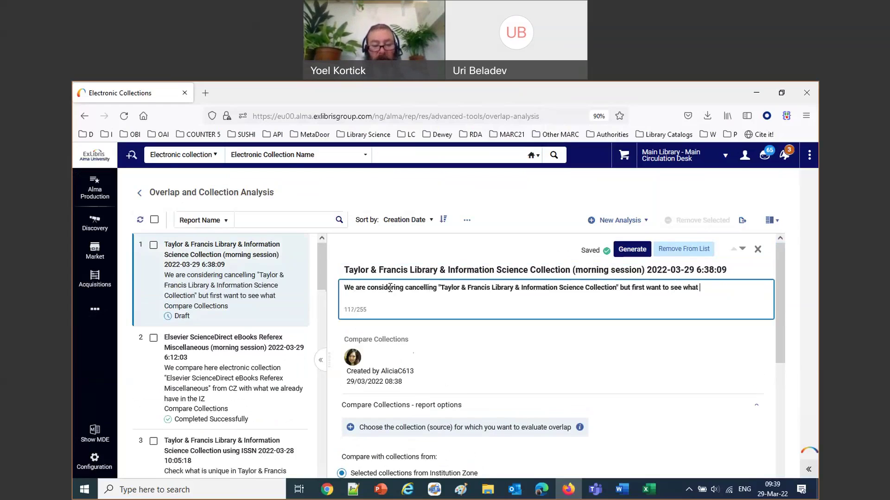
pyautogui.write('already ')
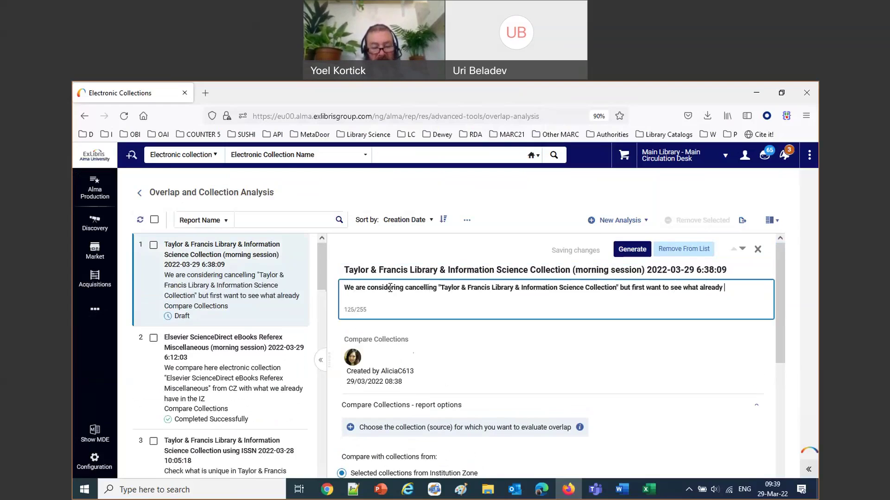
pyautogui.write('exists ')
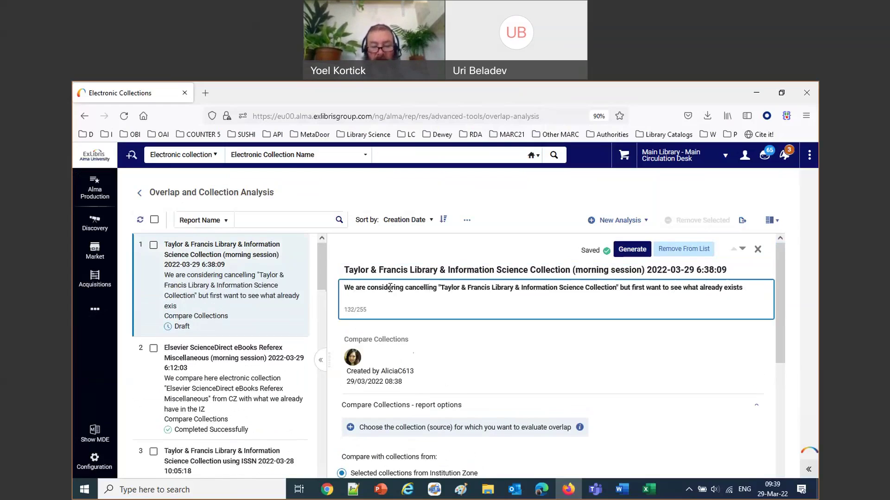
pyautogui.write('in othe')
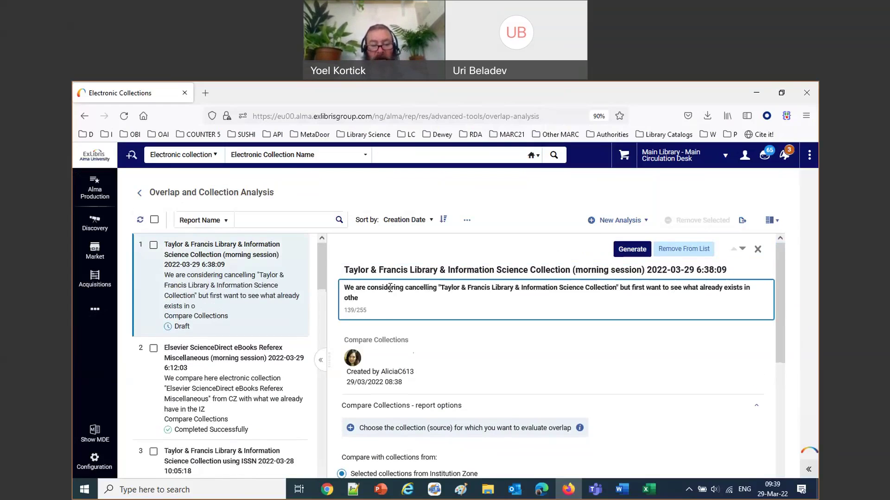
pyautogui.write('r collectionsd')
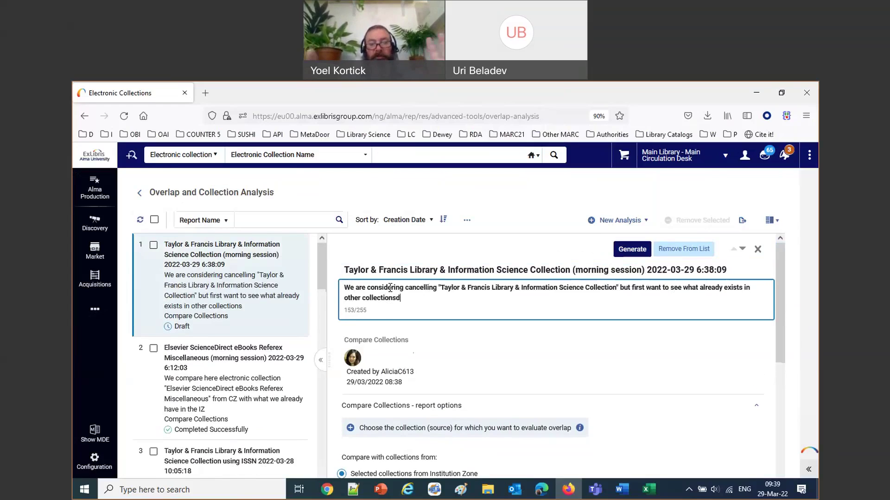
pyautogui.press('BackSpace')
pyautogui.write('.')
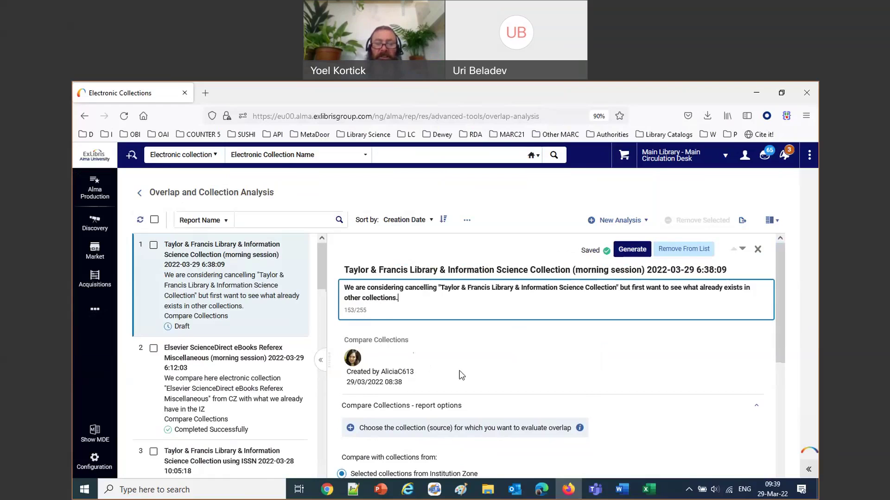
# - Search the Institution zone for "Taylor & Francis Library & Information Science Collection" and select it as the source collection
pyautogui.scroll(-1, 462, 375)
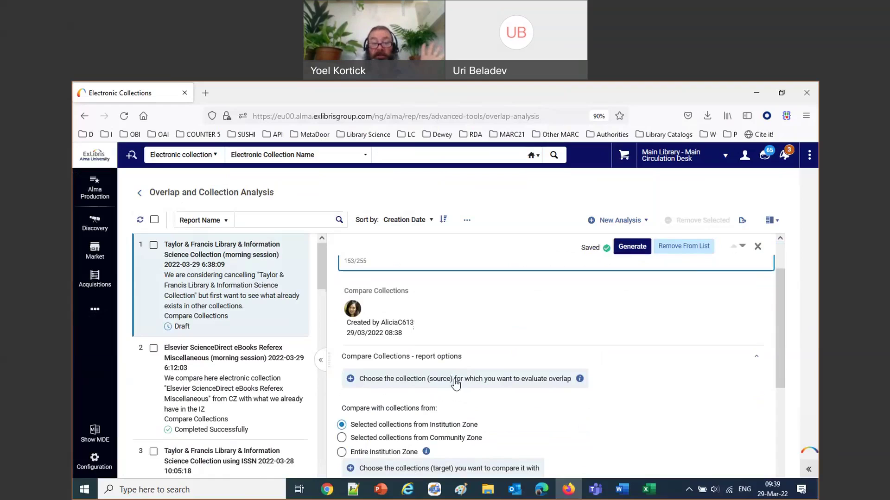
pyautogui.click(352, 383)
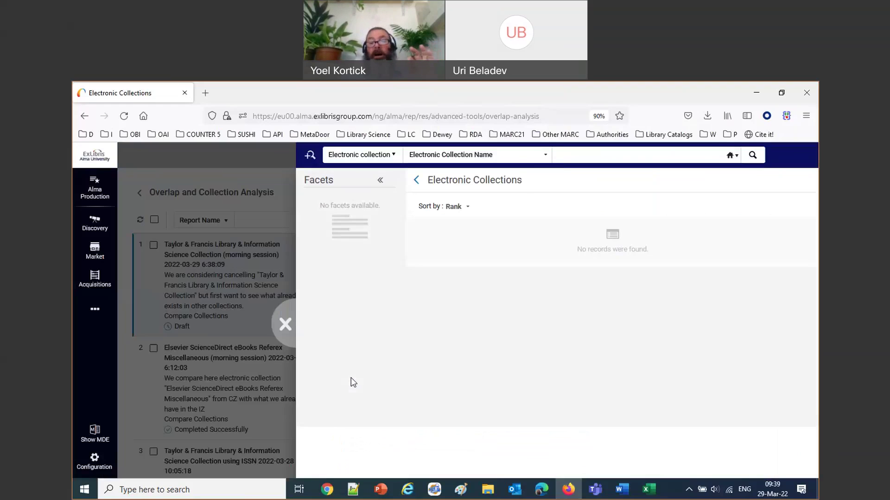
pyautogui.click(733, 157)
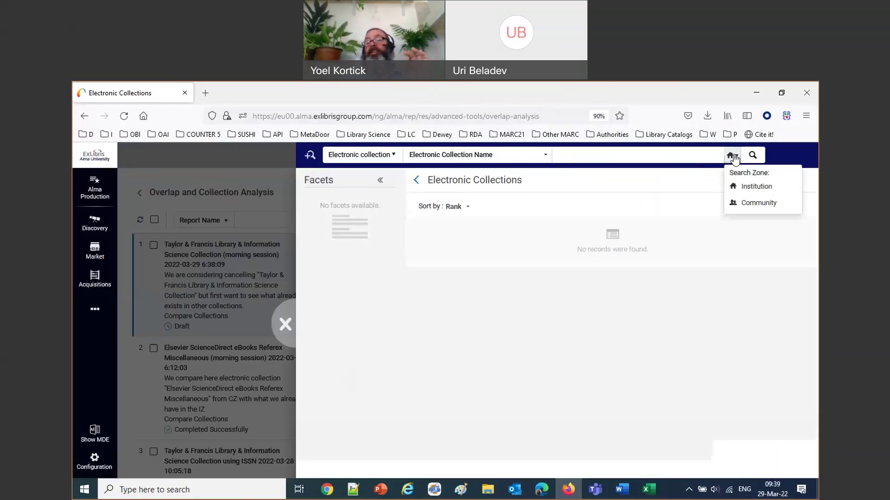
pyautogui.click(745, 188)
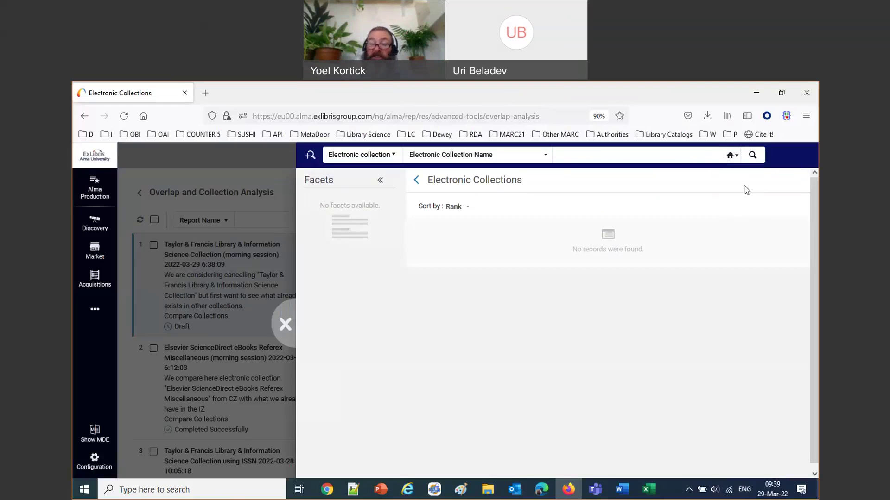
pyautogui.click(623, 154)
pyautogui.write('Taylor & Francis Library & Information Science Collection')
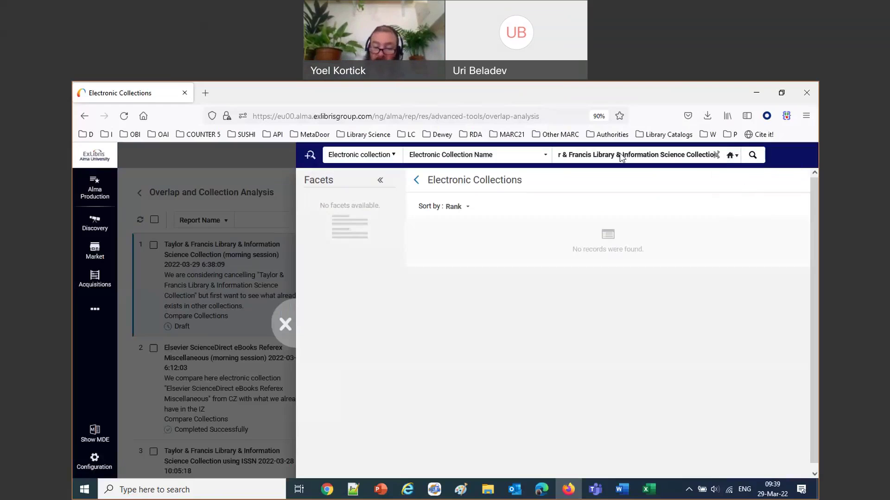
pyautogui.press('Return')
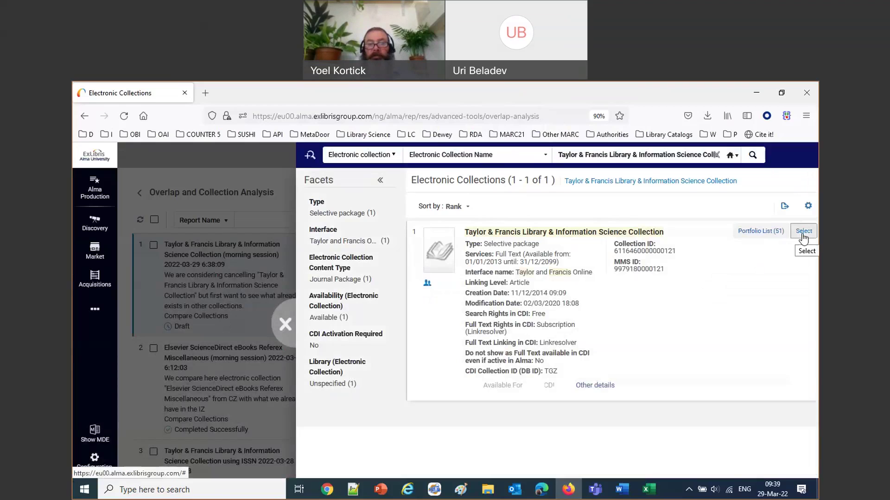
pyautogui.click(802, 232)
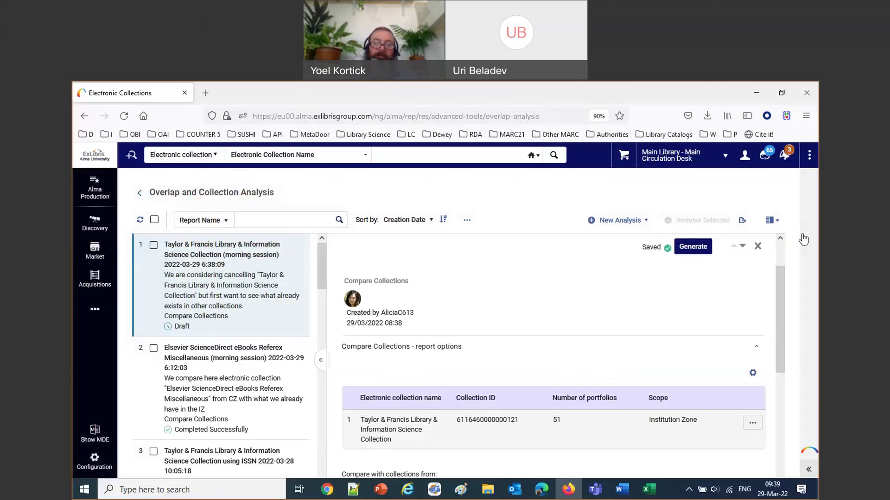
# - Review the options for which collections to compare with and the match method in the analysis settings
pyautogui.scroll(-3, 624, 283)
pyautogui.scroll(-1, 625, 281)
pyautogui.scroll(1, 625, 281)
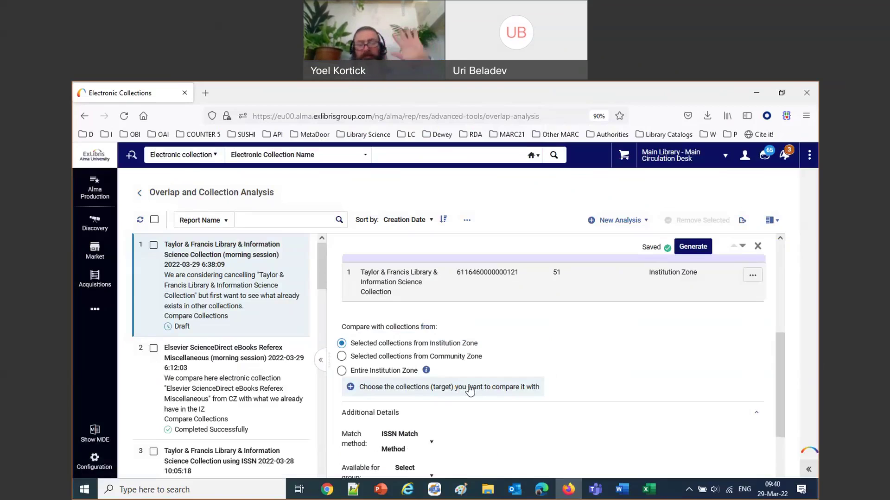
# - Compare the Taylor & Francis collection with the Entire Institution Zone using the ISSN Match Method, and generate the analysis
pyautogui.click(341, 371)
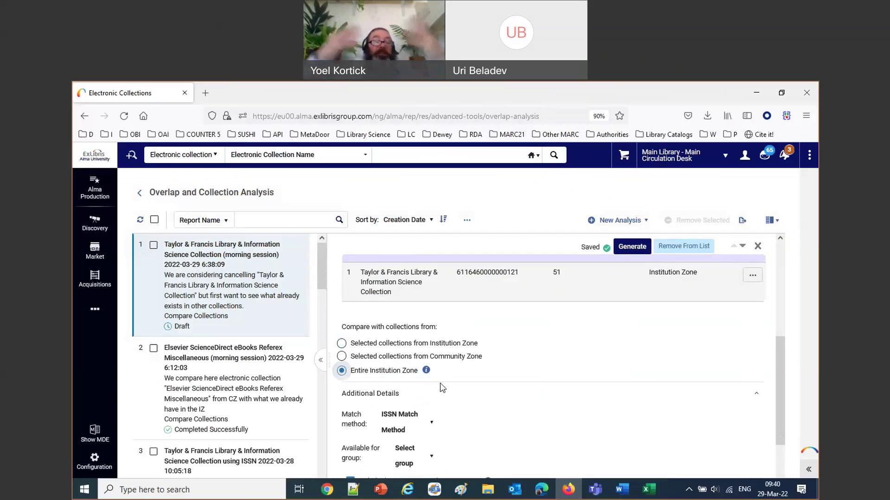
pyautogui.moveTo(427, 372)
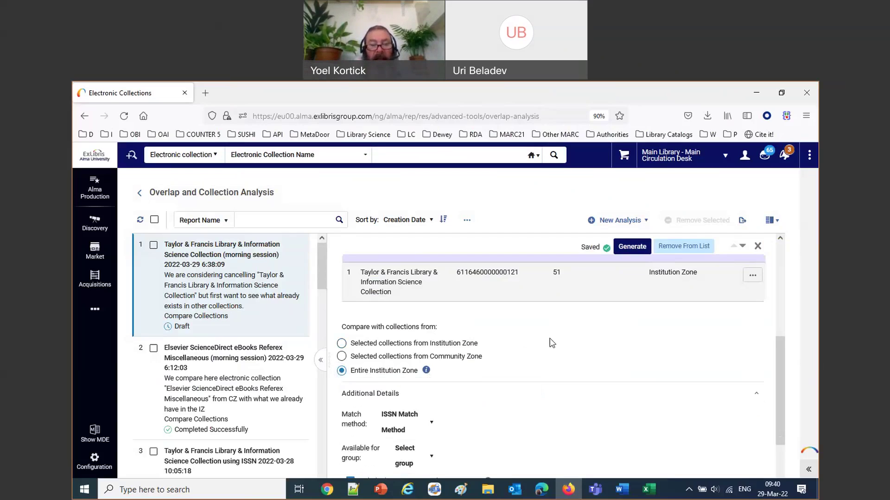
pyautogui.scroll(-3, 551, 343)
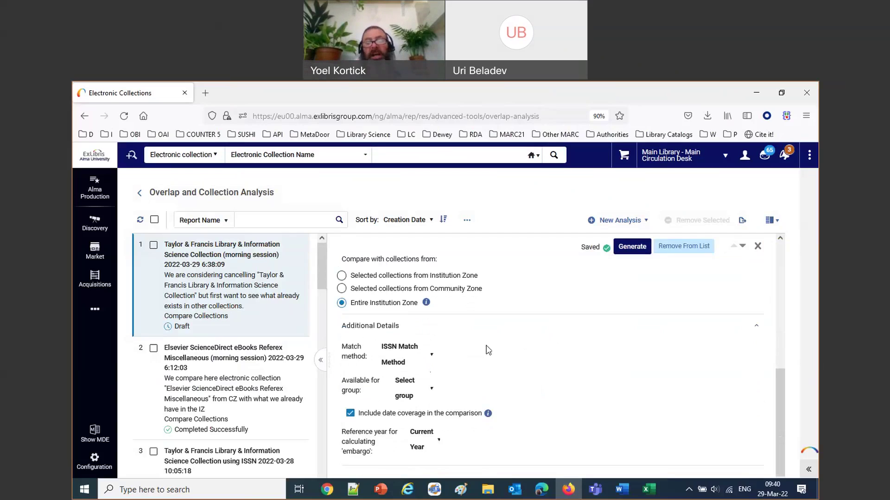
pyautogui.click(431, 358)
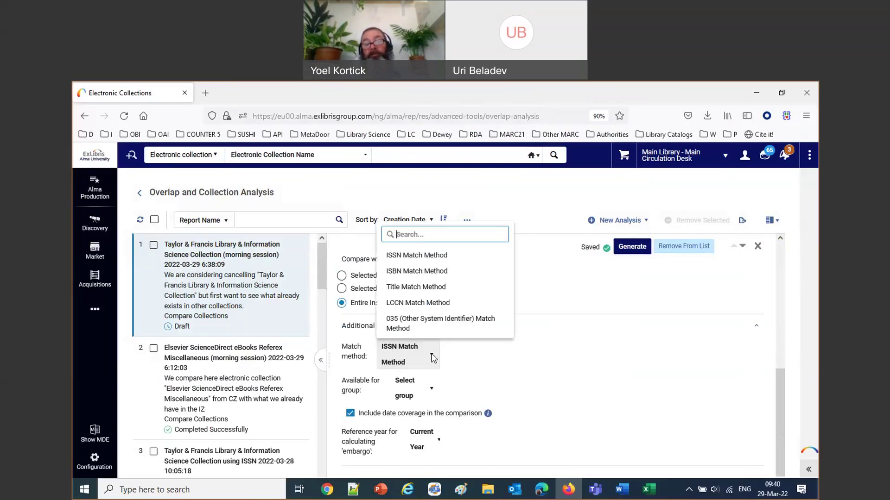
pyautogui.click(410, 255)
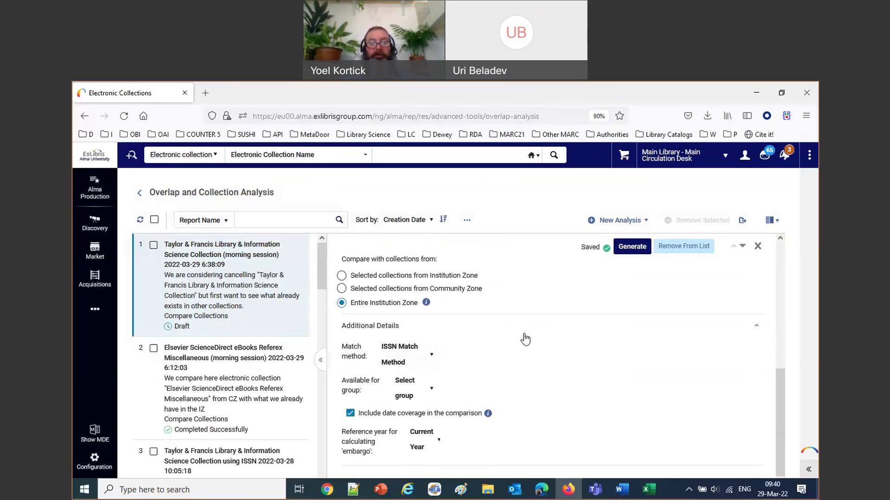
pyautogui.click(631, 251)
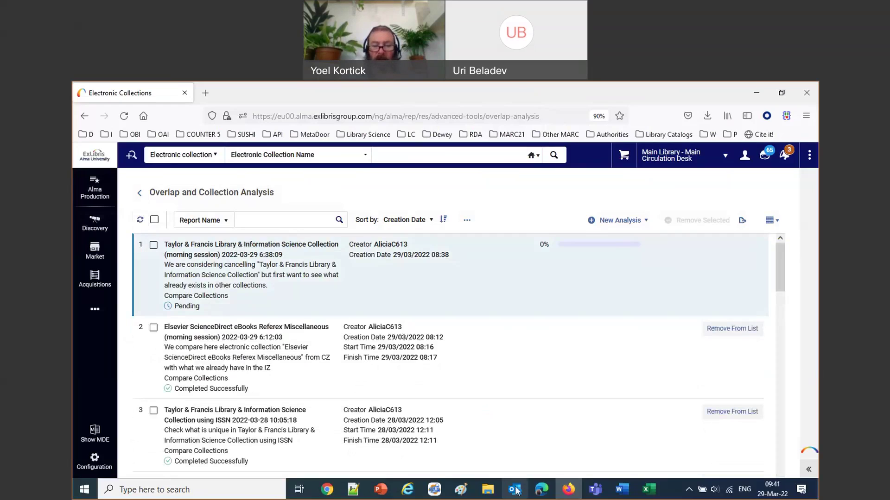
# - Switch to PowerPoint and review the slides on comparing one IZ electronic collection to the entire IZ, through the Generate slide
pyautogui.click(383, 490)
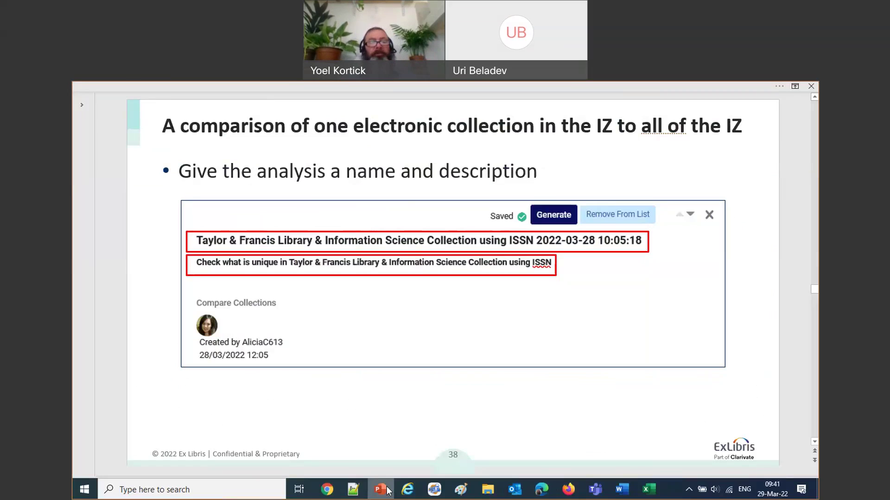
pyautogui.press('Right')
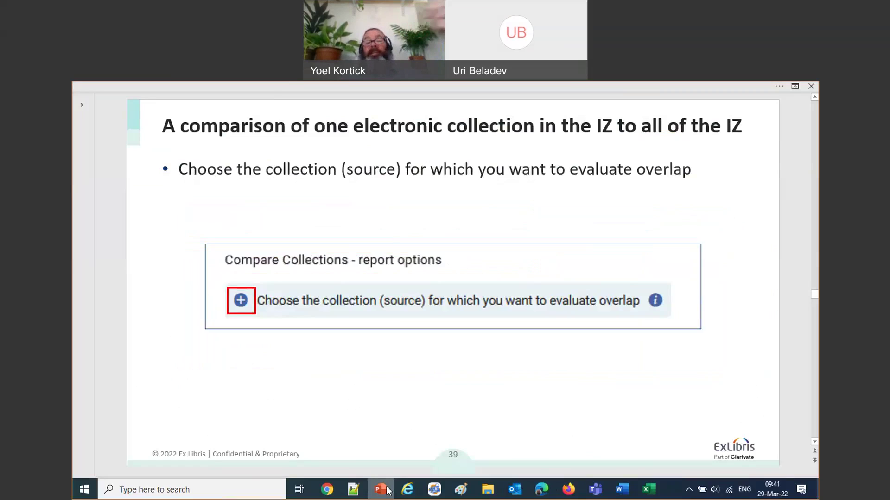
pyautogui.press('Right')
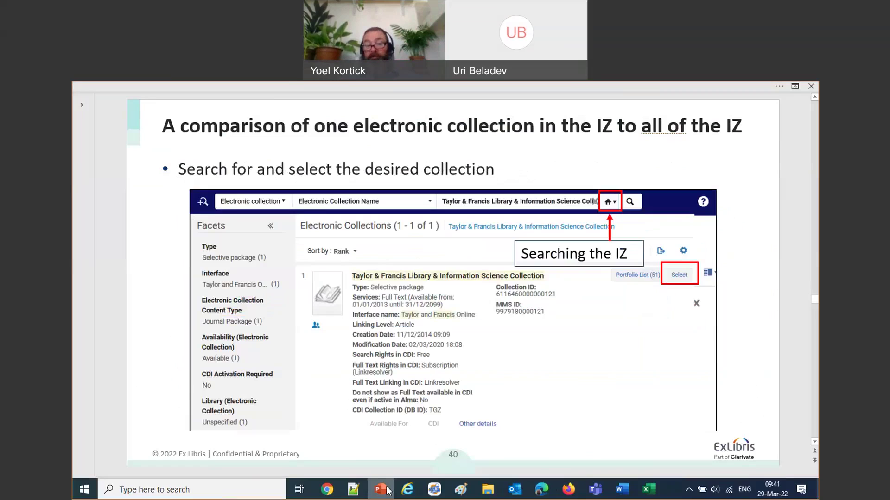
pyautogui.press('Right')
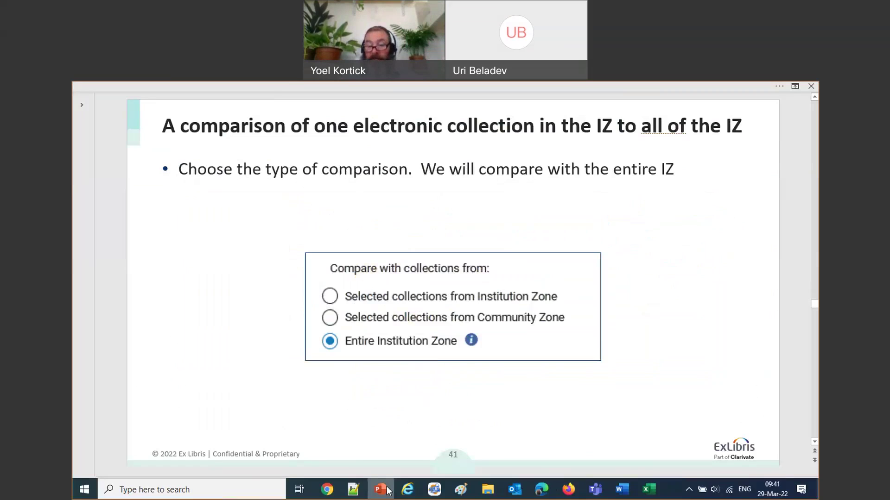
pyautogui.press('Right')
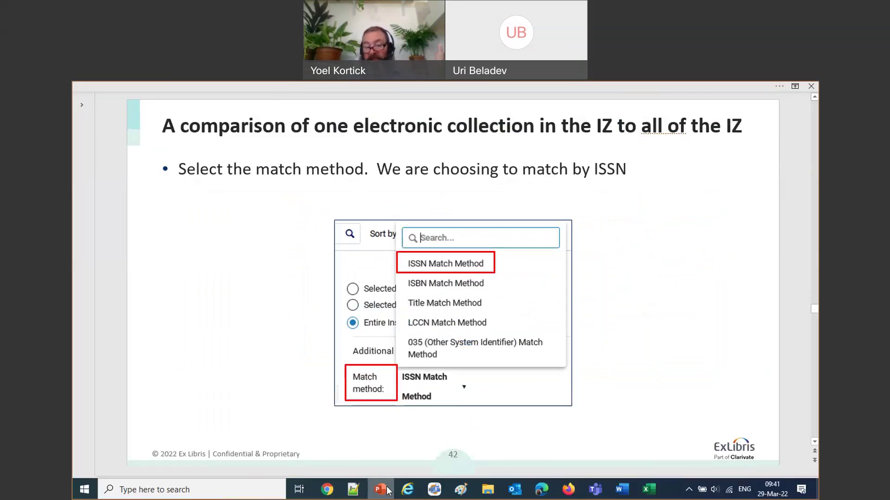
pyautogui.press('Right')
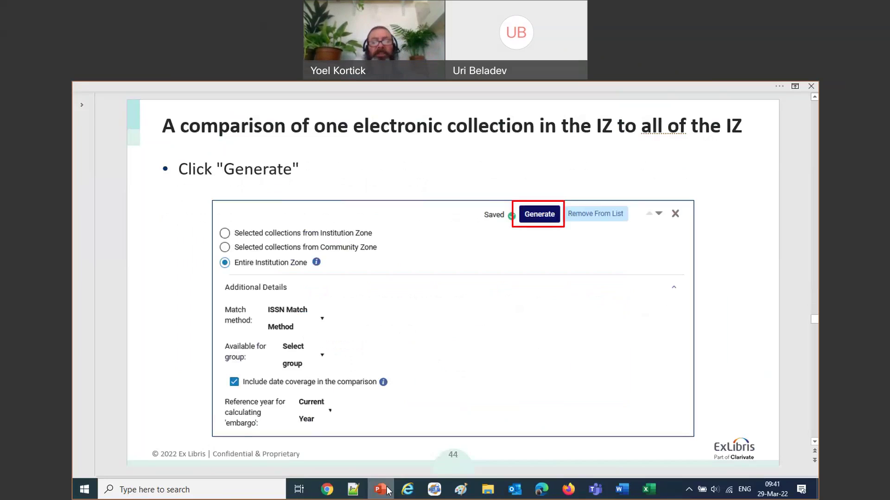
# - Return to Alma in Firefox, open the morning-session Taylor & Francis analysis, and examine its overlap report, analyzed collection and comparison settings
pyautogui.click(572, 493)
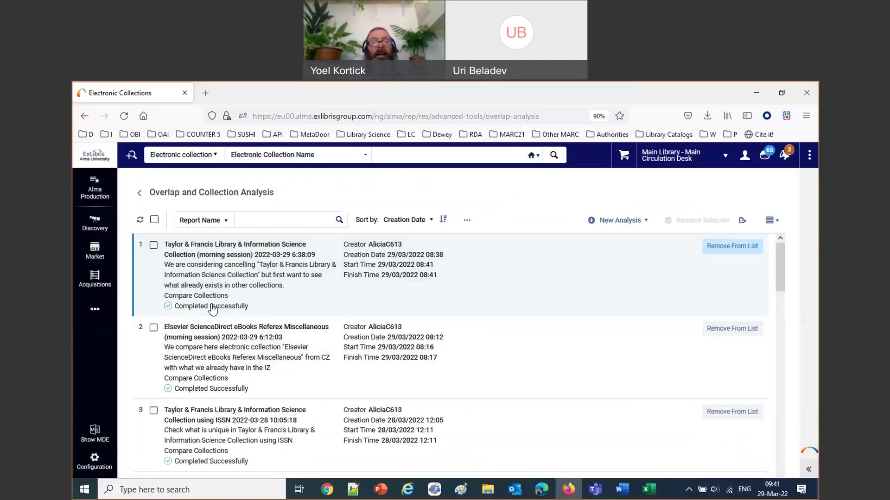
pyautogui.click(257, 287)
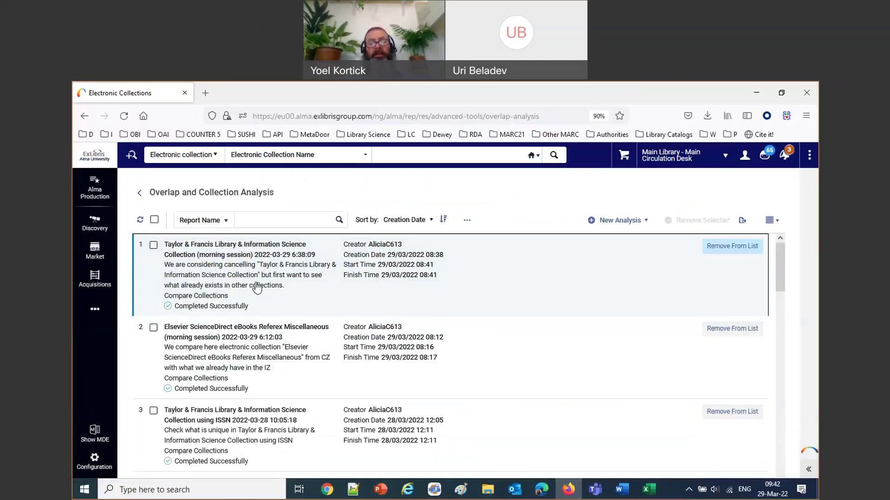
pyautogui.scroll(-4, 482, 367)
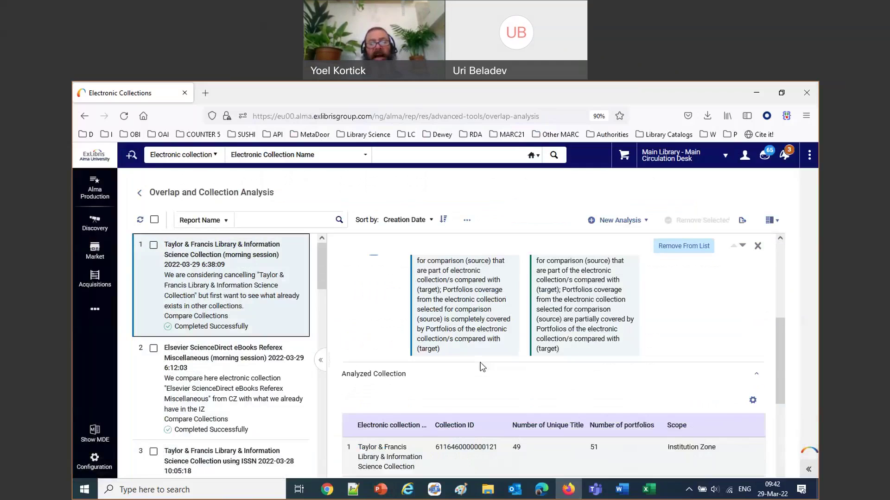
pyautogui.scroll(-4, 482, 367)
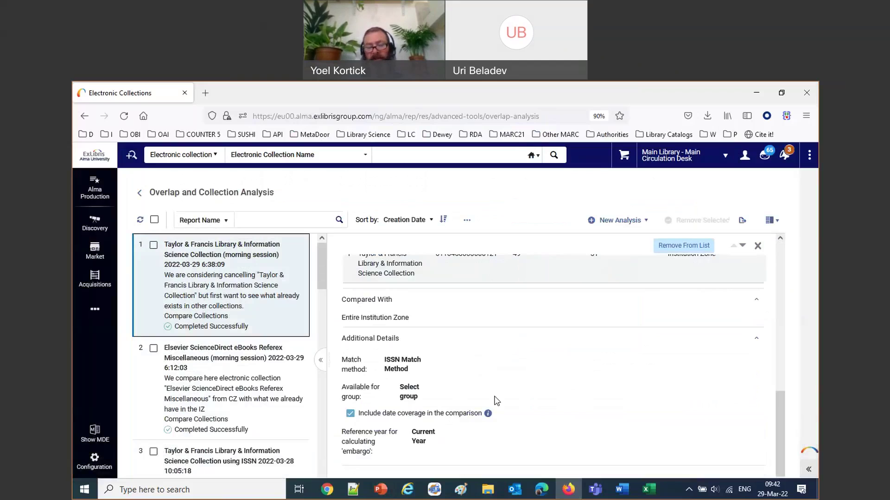
pyautogui.scroll(1, 496, 401)
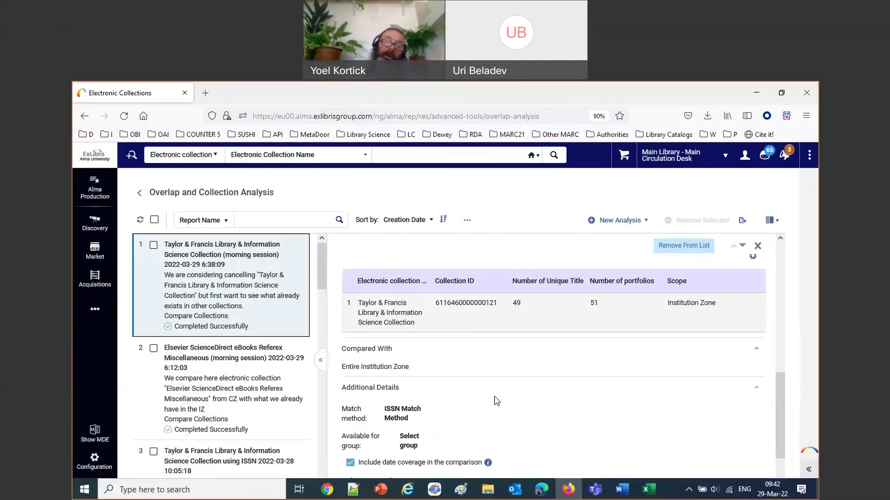
pyautogui.scroll(6, 497, 401)
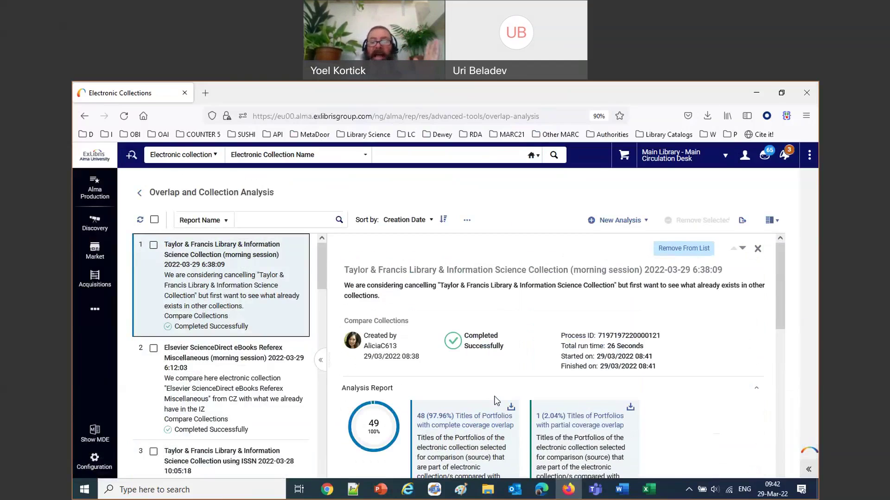
pyautogui.scroll(-3, 496, 401)
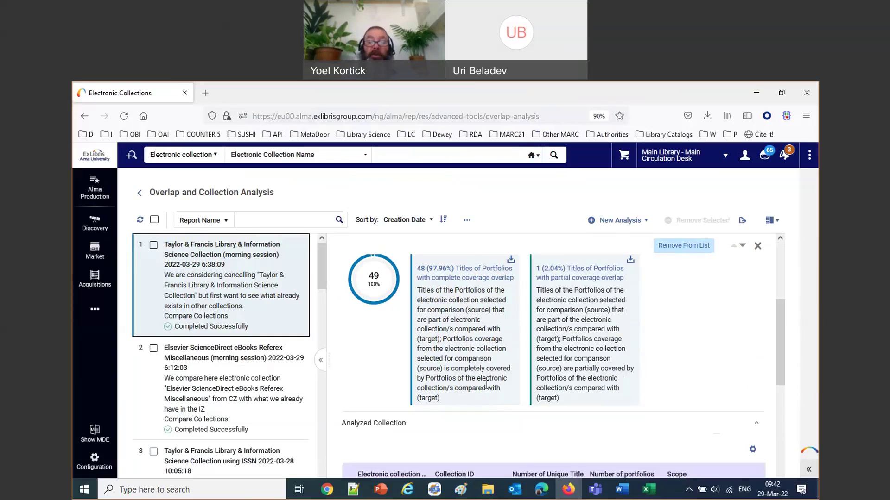
pyautogui.moveTo(419, 288); pyautogui.dragTo(487, 388)
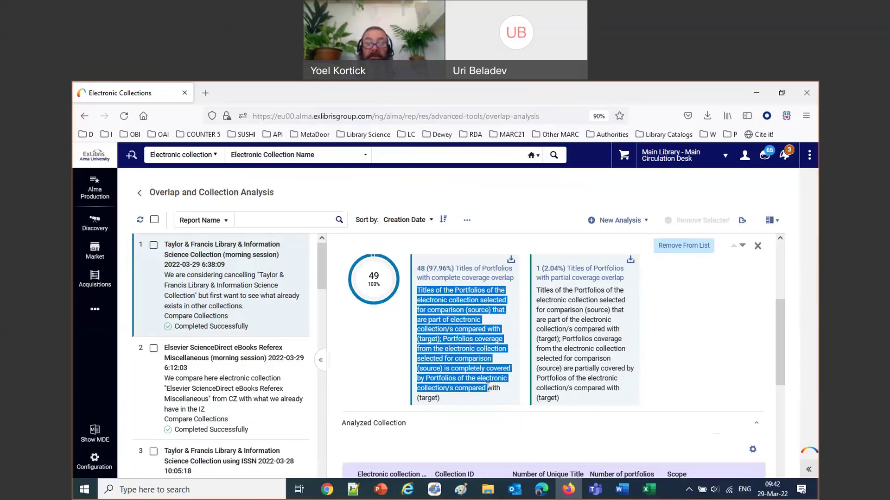
pyautogui.click(375, 369)
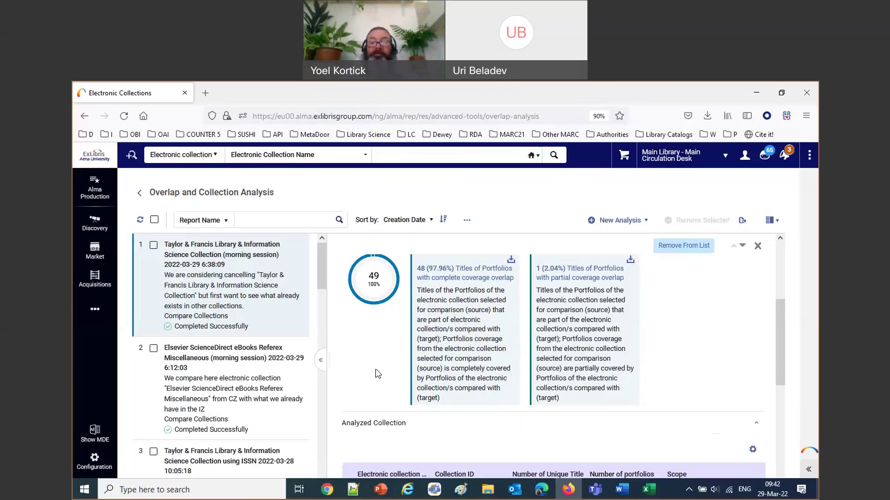
pyautogui.click(511, 260)
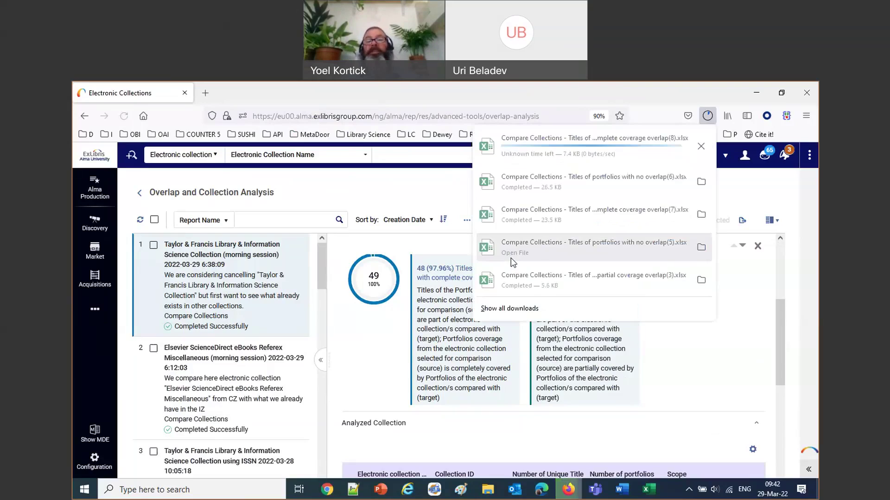
pyautogui.click(585, 138)
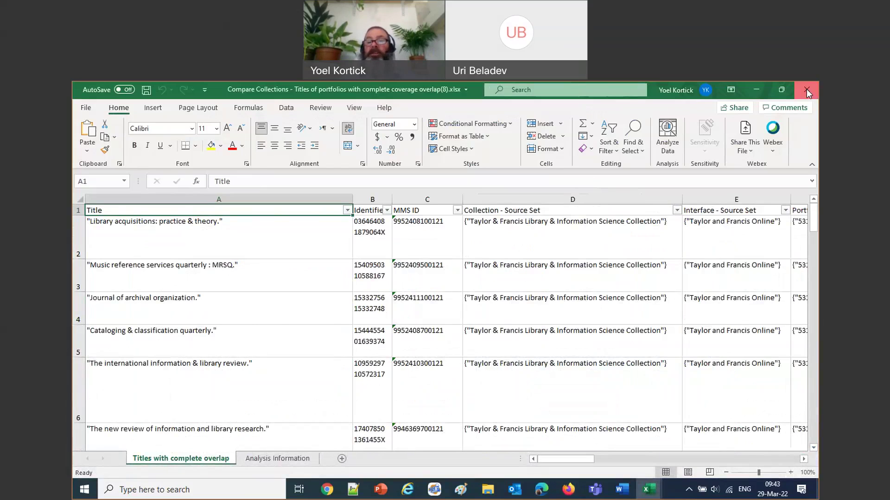
pyautogui.click(806, 89)
pyautogui.click(806, 88)
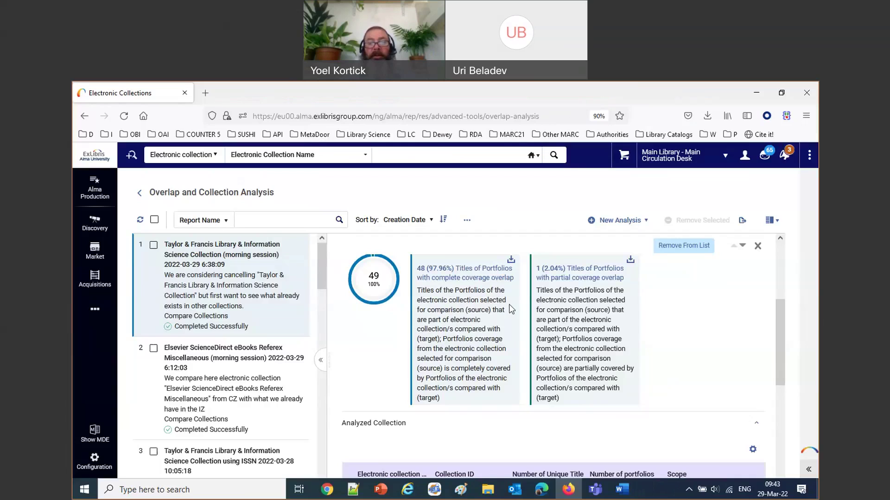
# - Download the titles with complete coverage overlap, open the spreadsheet in Excel, and look over the first title's row through the source collection
pyautogui.click(511, 259)
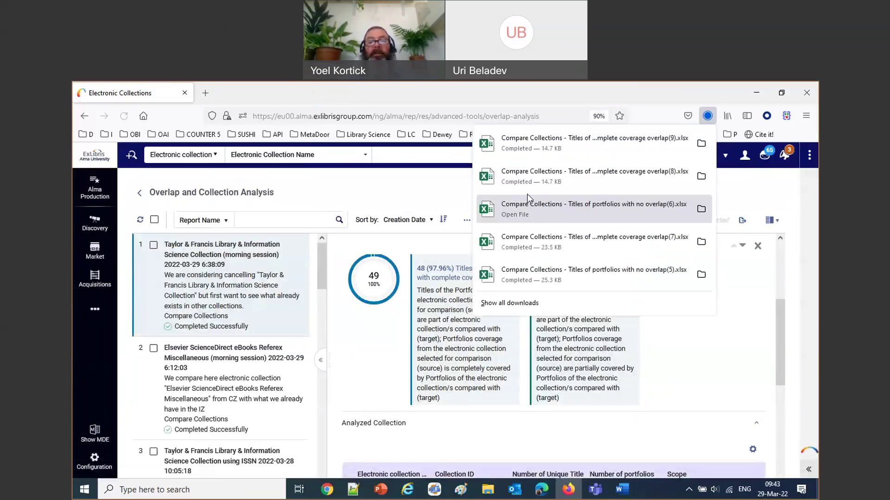
pyautogui.click(526, 138)
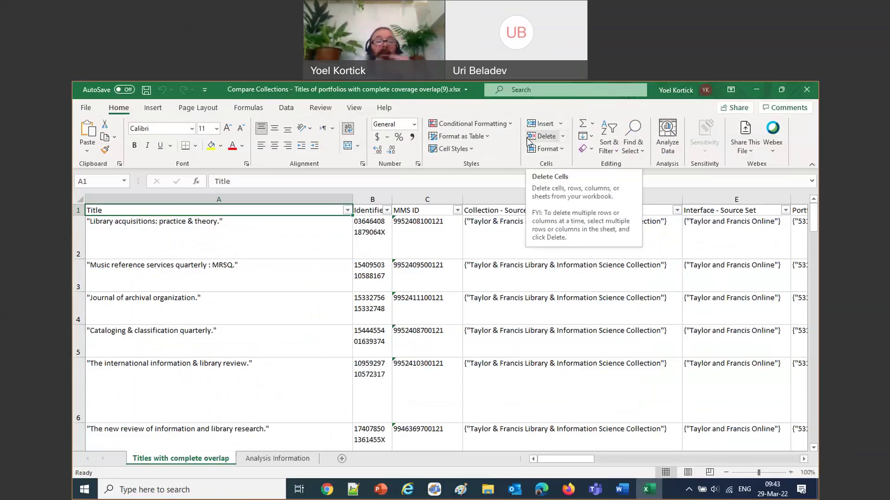
pyautogui.click(262, 247)
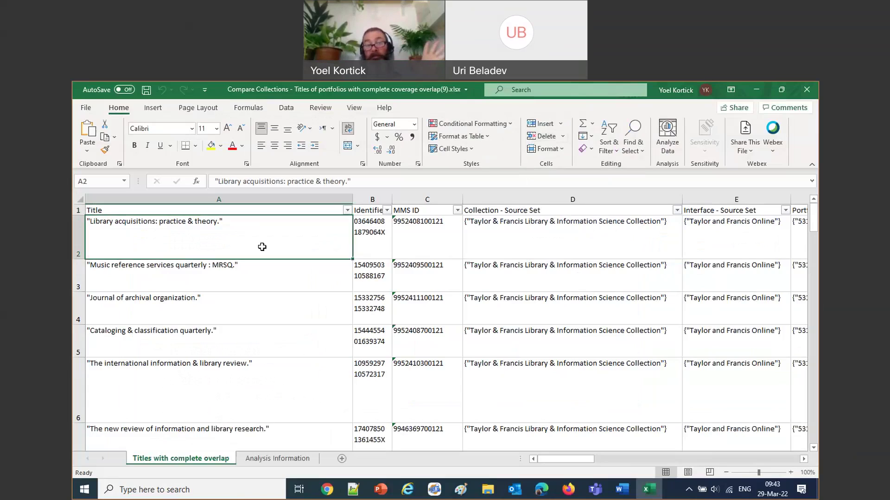
pyautogui.press('Right')
pyautogui.press('Right')
pyautogui.press('Right')
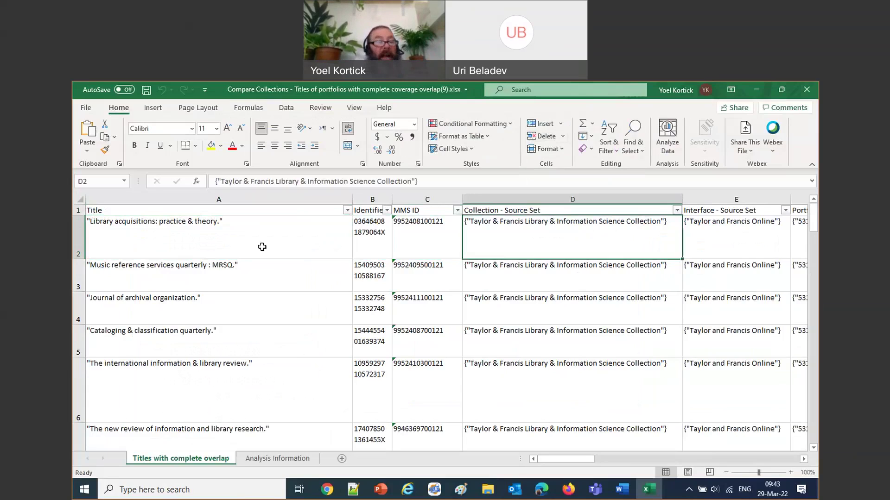
pyautogui.click(171, 237)
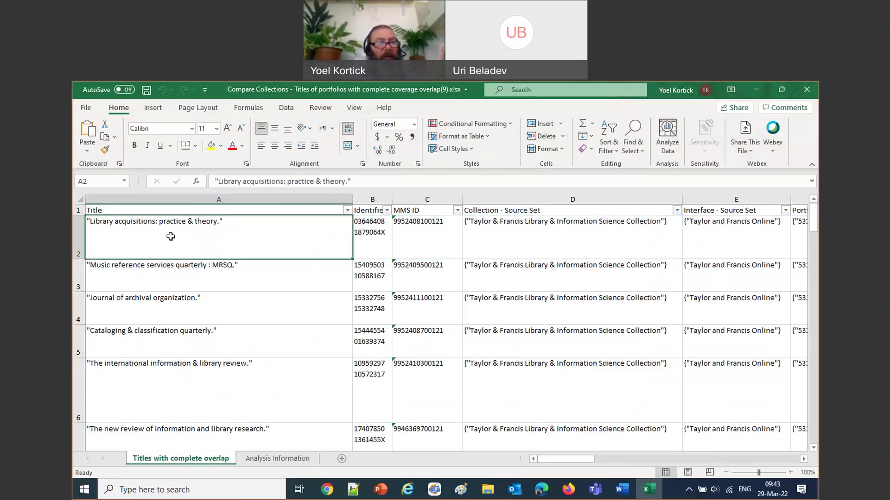
pyautogui.click(370, 237)
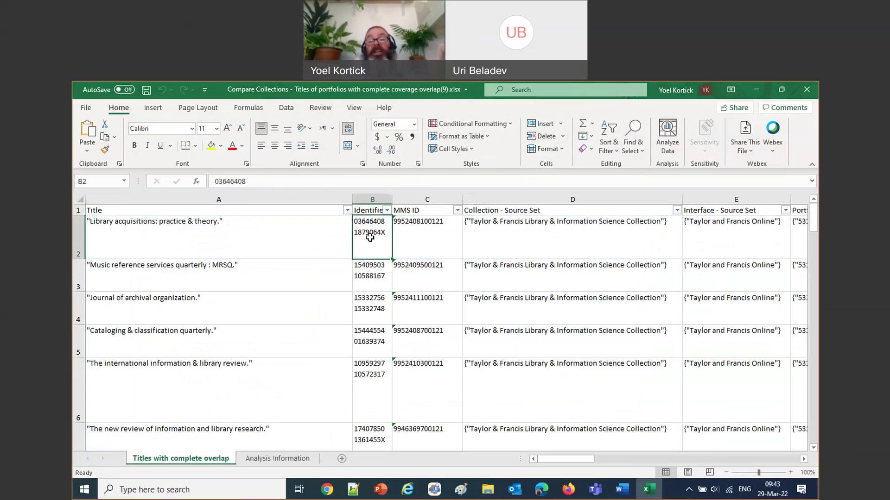
# - Copy the title text "Library acquisitions: practice & theory." from cell A2 without altering the cell
pyautogui.click(216, 235)
pyautogui.moveTo(364, 181); pyautogui.dragTo(179, 180)
pyautogui.hotkey('ctrl', 'c')
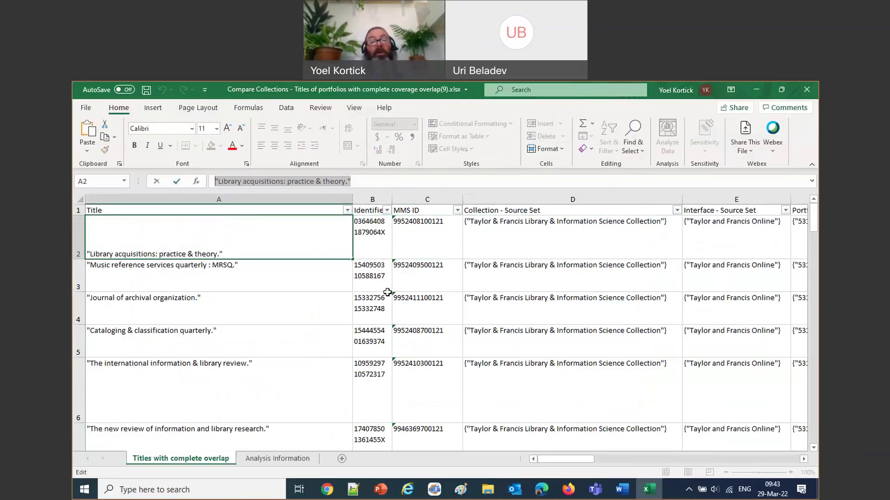
pyautogui.click(371, 247)
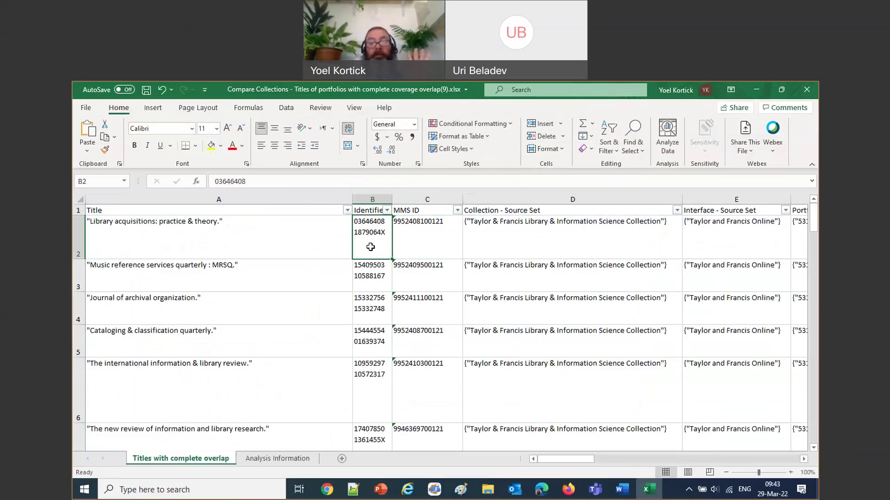
# - Examine the first title's source-set details in row 2, from the MMS ID through coverage, resource scope and active status
pyautogui.press('Right')
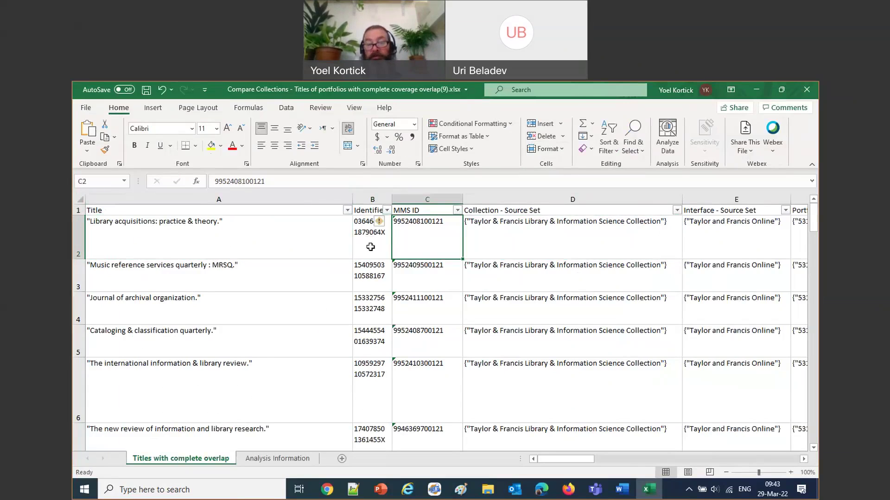
pyautogui.press('Right')
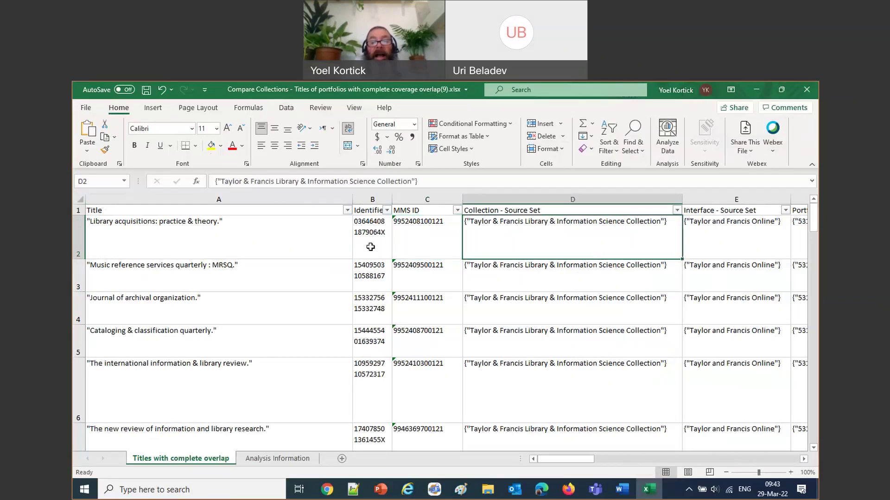
pyautogui.press('Right')
pyautogui.press('Right')
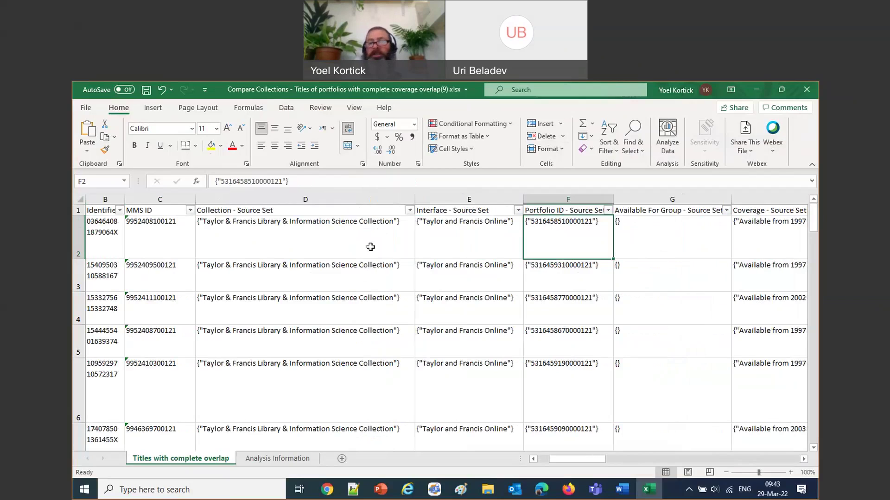
pyautogui.press('Right')
pyautogui.press('Right')
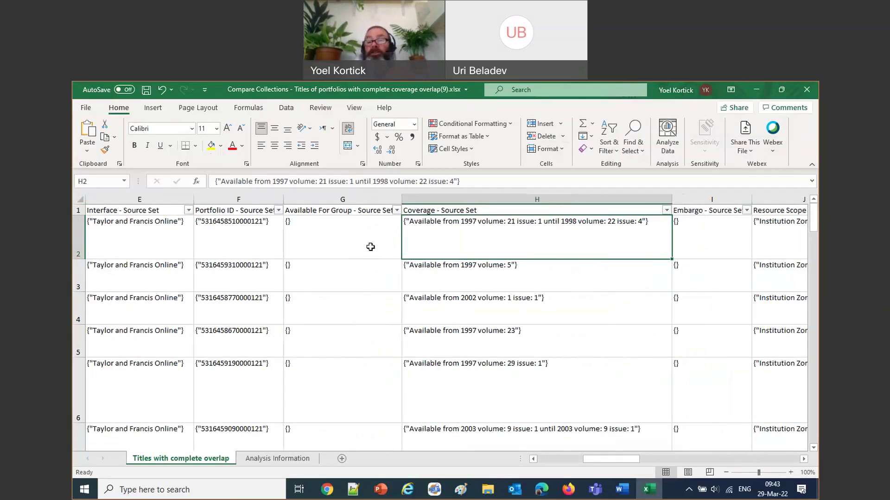
pyautogui.press('Right')
pyautogui.press('Right')
pyautogui.press('Right')
pyautogui.press('Left')
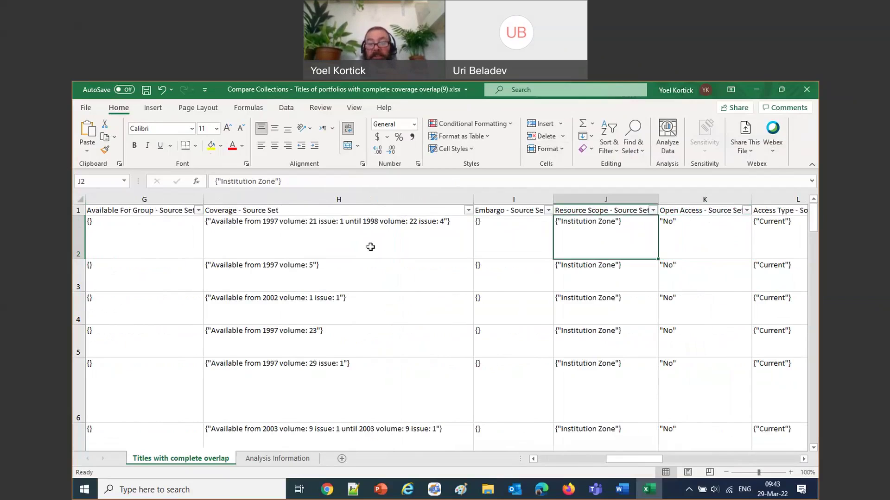
pyautogui.press('Right')
pyautogui.press('Right')
pyautogui.press('Right')
# - Compare the target-set collections, interfaces and coverage listed for the first title, ending back at the title column
pyautogui.press('Right')
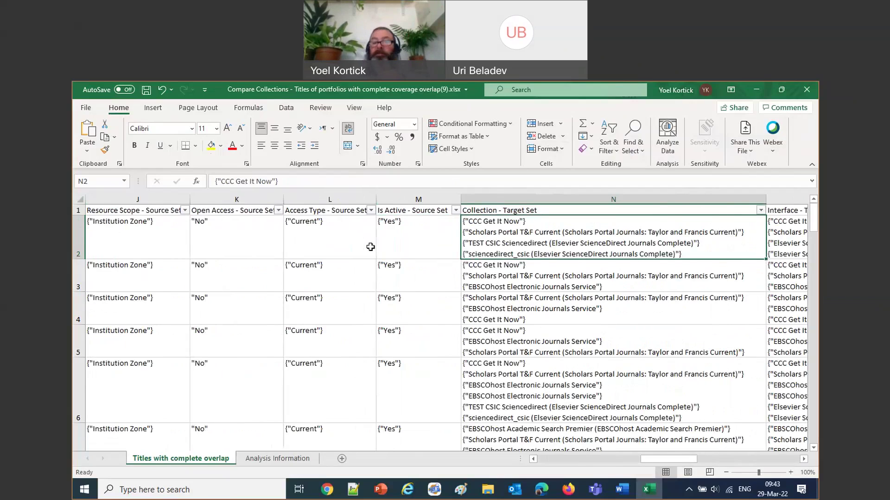
pyautogui.press('Right')
pyautogui.press('Right')
pyautogui.press('Right')
pyautogui.press('Right')
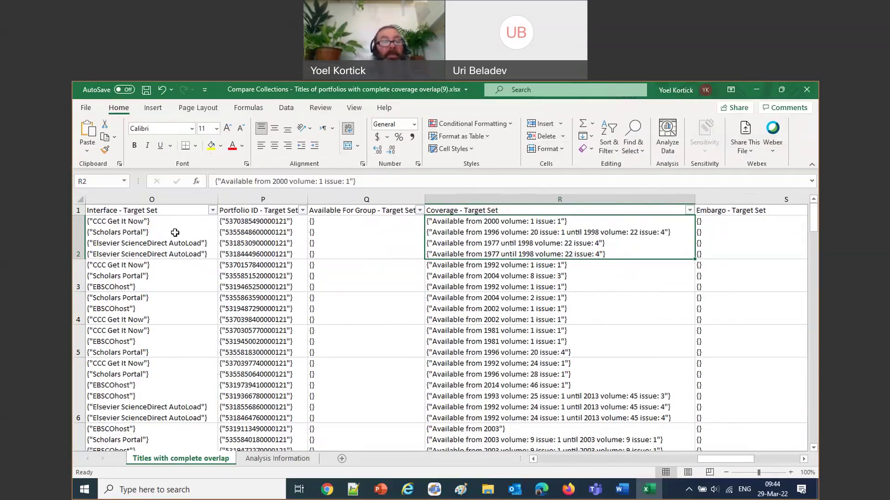
pyautogui.click(138, 232)
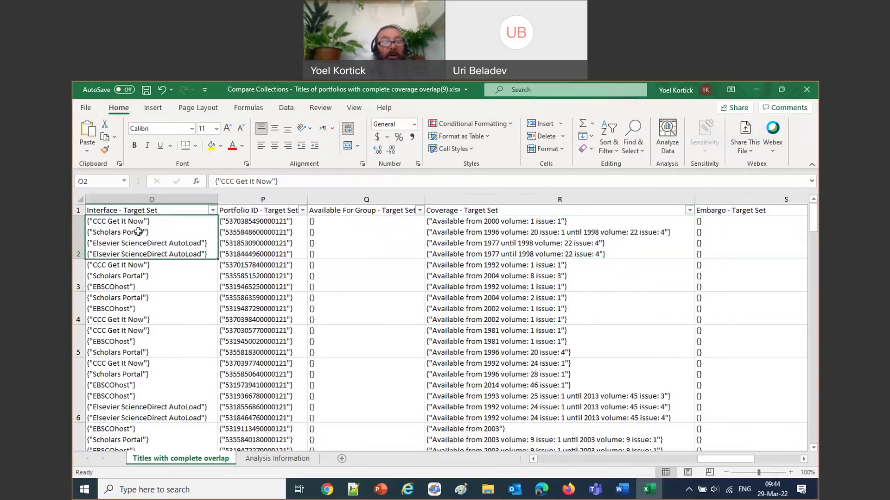
pyautogui.click(484, 230)
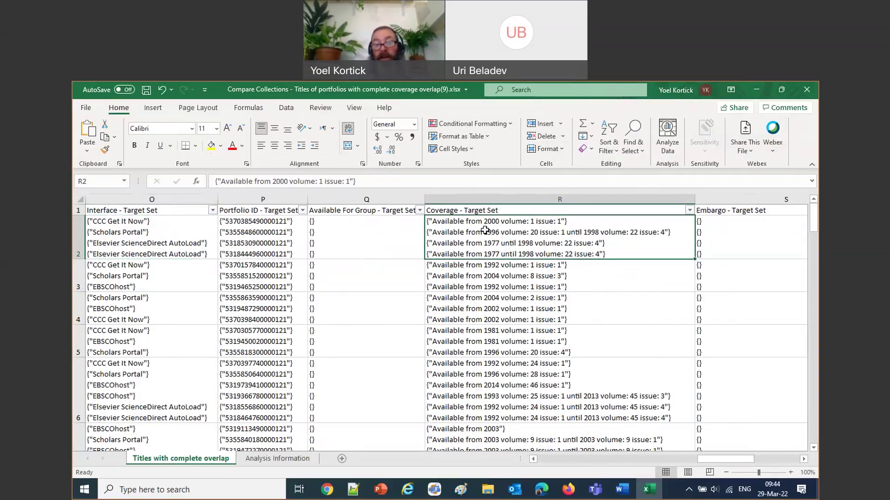
pyautogui.click(106, 236)
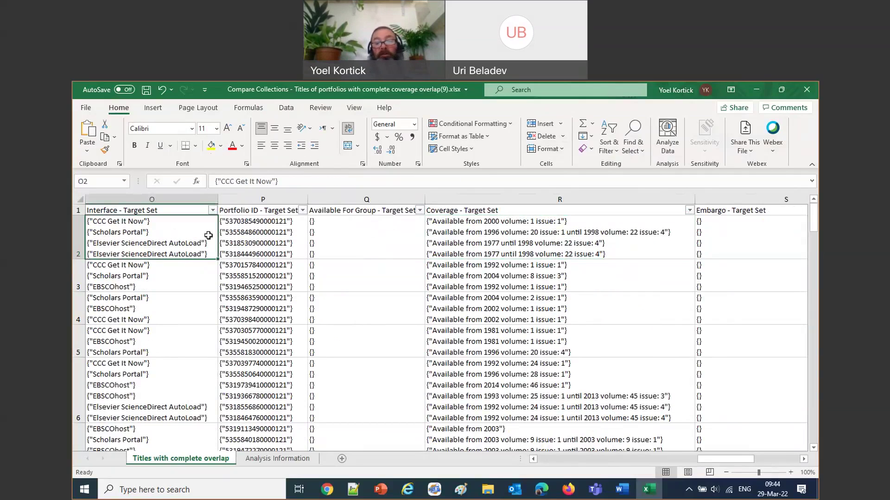
pyautogui.click(492, 236)
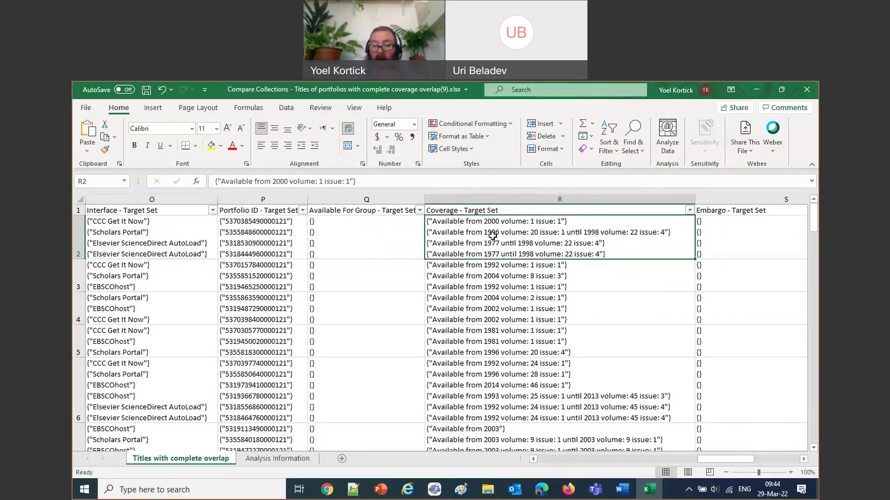
pyautogui.moveTo(697, 461); pyautogui.dragTo(418, 463)
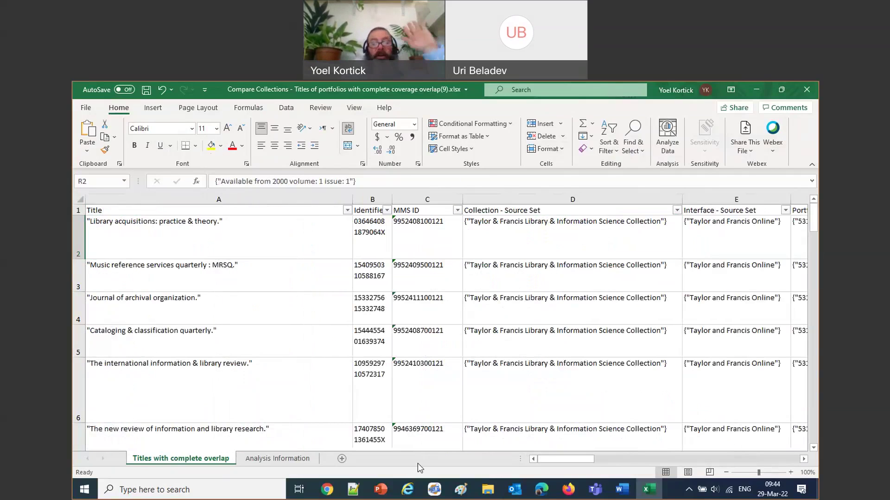
# - Switch to Alma in Firefox and search the institution's electronic portfolios by title for "Library acquisitions: practice & theory."
pyautogui.click(568, 490)
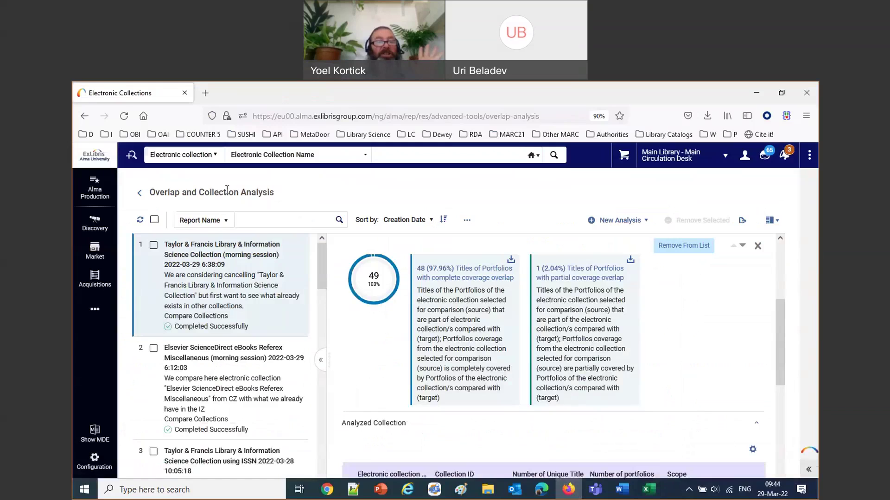
pyautogui.click(183, 155)
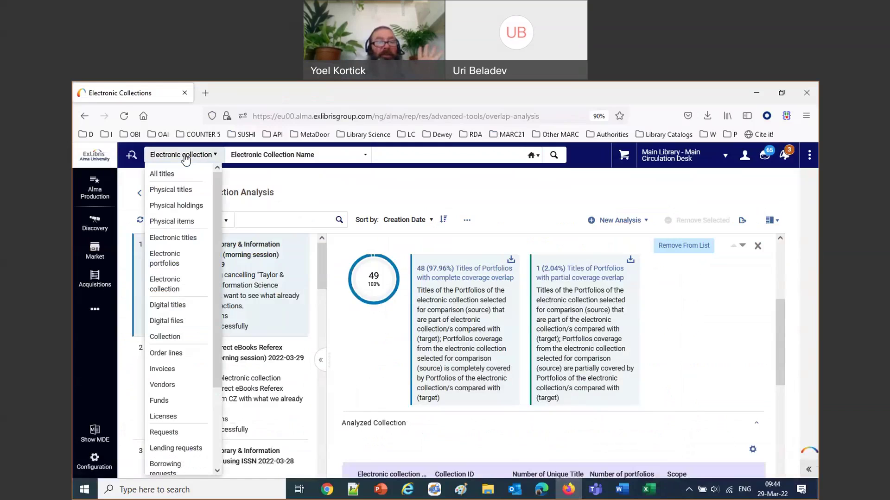
pyautogui.click(176, 261)
pyautogui.click(293, 155)
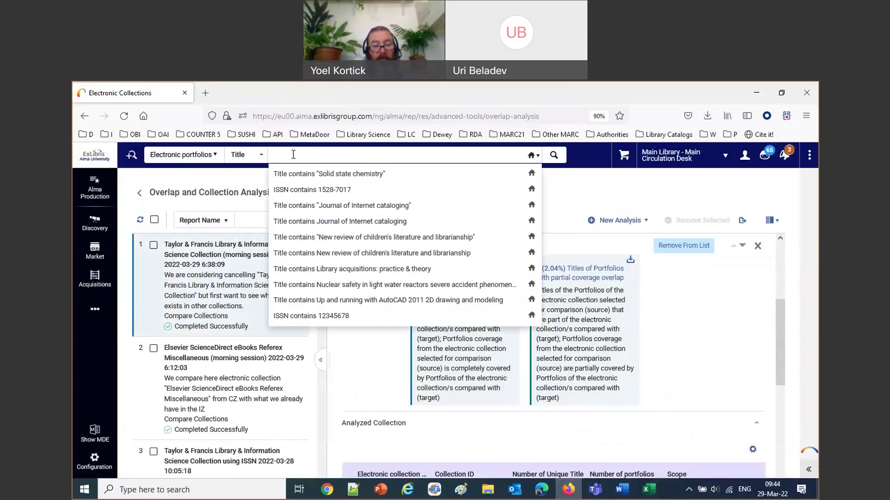
pyautogui.hotkey('ctrl', 'v')
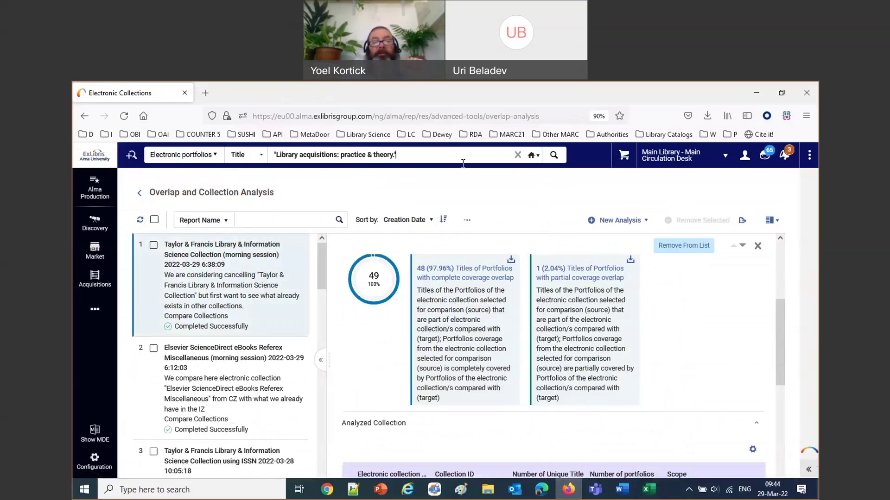
pyautogui.click(554, 156)
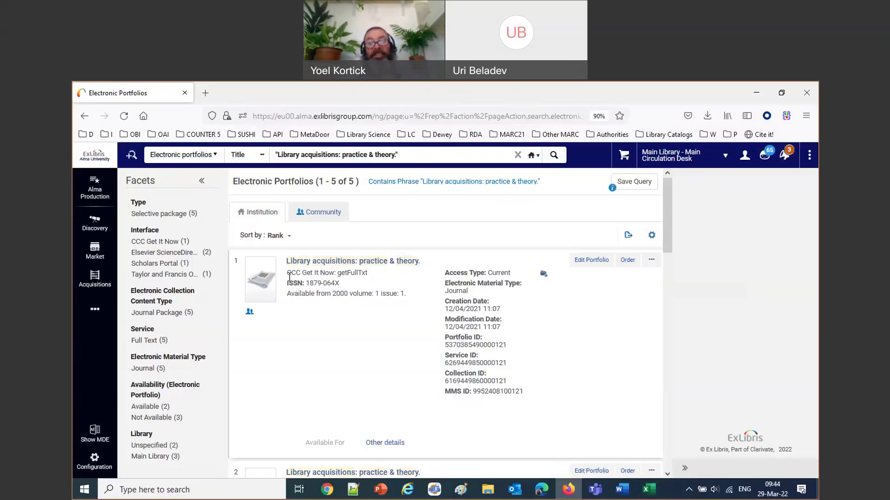
# - Review the collection name and coverage of each portfolio found for "Library acquisitions: practice & theory."
pyautogui.moveTo(288, 274); pyautogui.dragTo(335, 273)
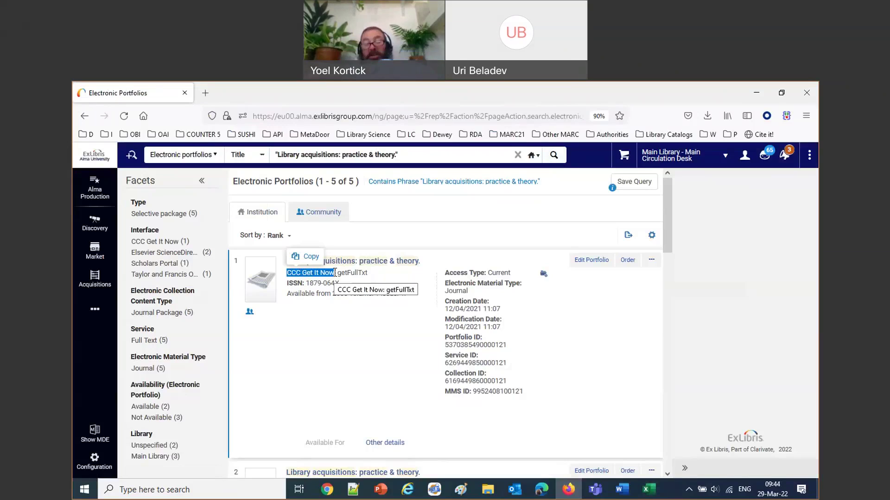
pyautogui.scroll(-2, 344, 327)
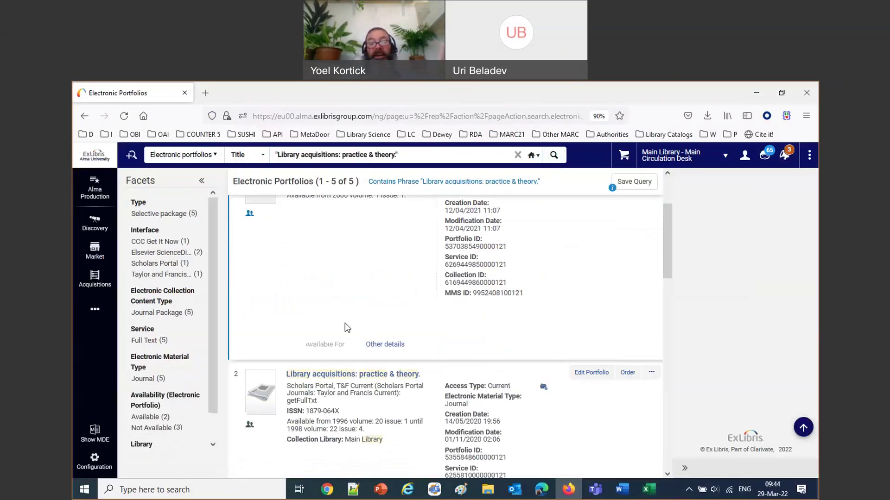
pyautogui.scroll(-4, 347, 329)
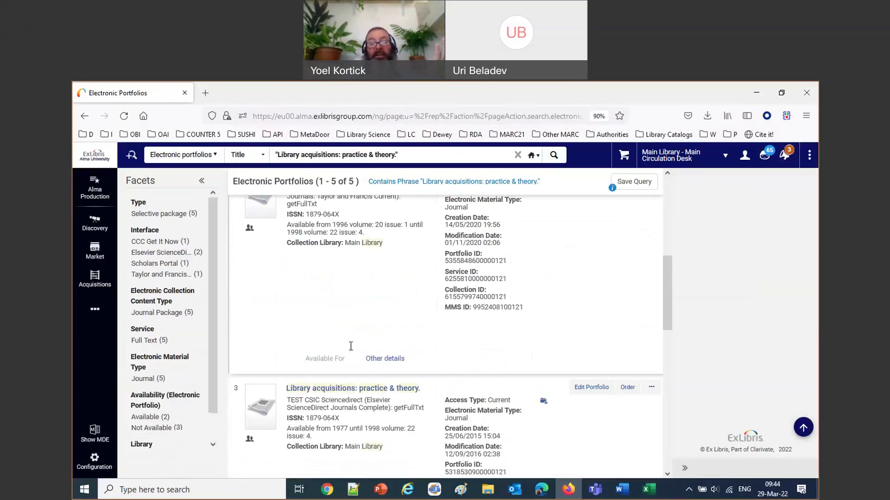
pyautogui.scroll(-6, 350, 347)
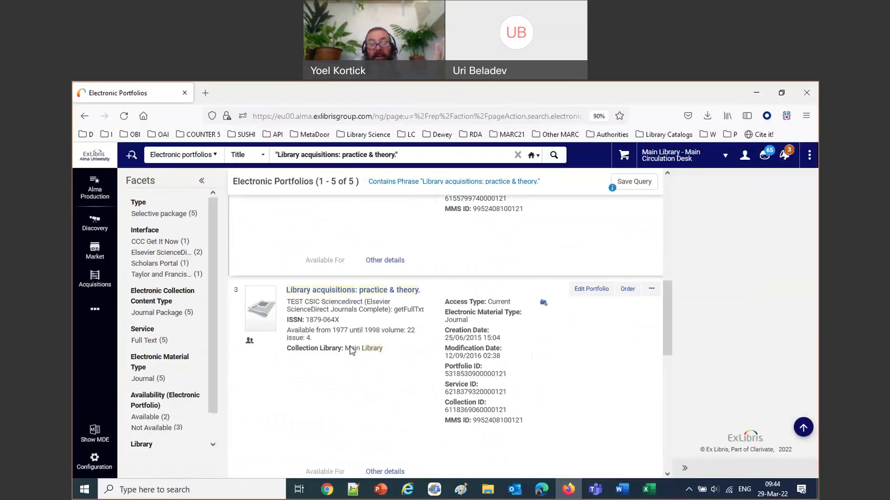
# - Return to the overlap spreadsheet in Excel and look along the first title's row from the source collection to its active status
pyautogui.click(648, 490)
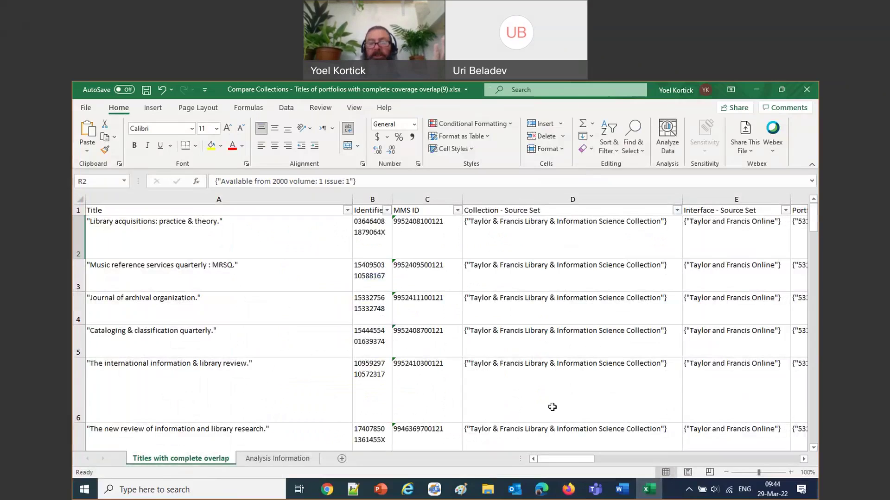
pyautogui.click(565, 229)
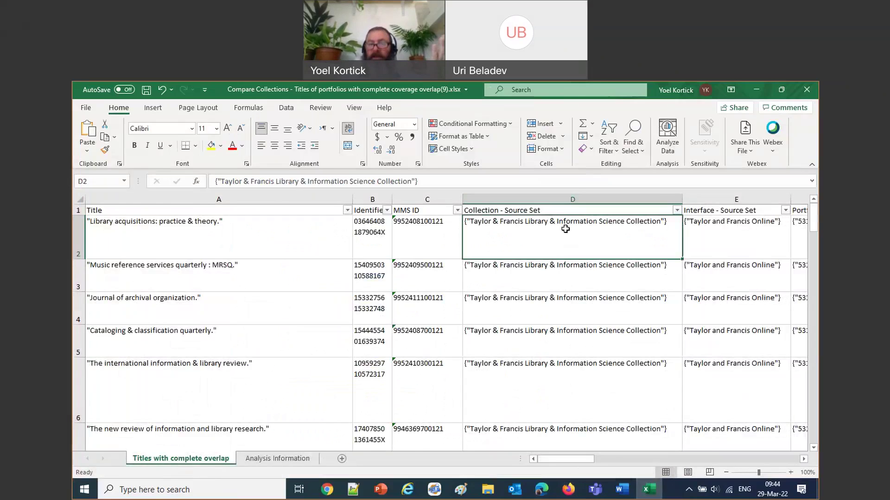
pyautogui.press('Right')
pyautogui.press('Right')
pyautogui.press('Right')
pyautogui.press('Right')
pyautogui.press('Right')
pyautogui.press('Right')
pyautogui.press('Right')
pyautogui.press('Right')
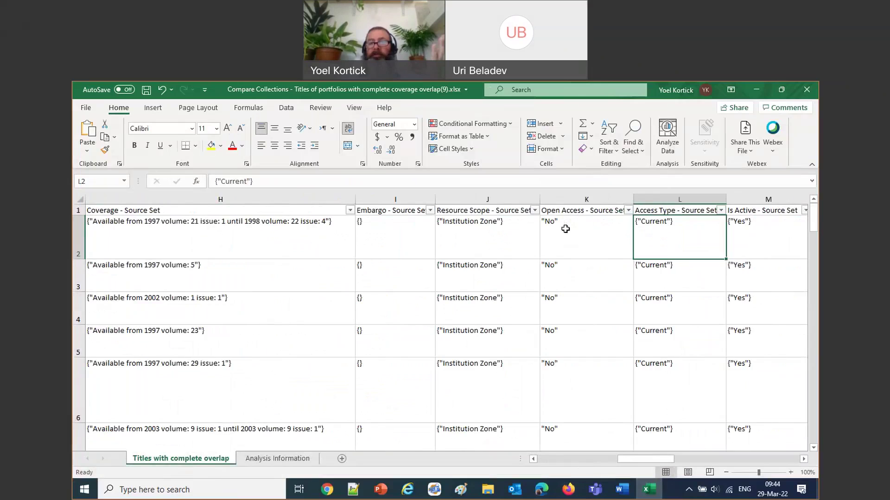
pyautogui.press('Right')
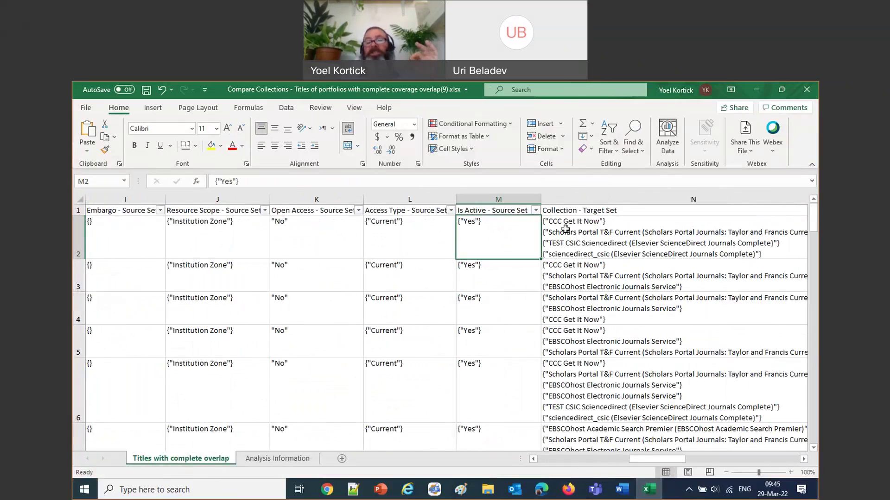
# - Check the Is Active - Source Set values down the list of titles, ending at the column header
pyautogui.press('Down')
pyautogui.press('Down')
pyautogui.press('Down')
pyautogui.press('Down')
pyautogui.press('Down')
pyautogui.press('Down')
pyautogui.press('Down')
pyautogui.press('Down')
pyautogui.press('Down')
pyautogui.press('Down')
pyautogui.press('Down')
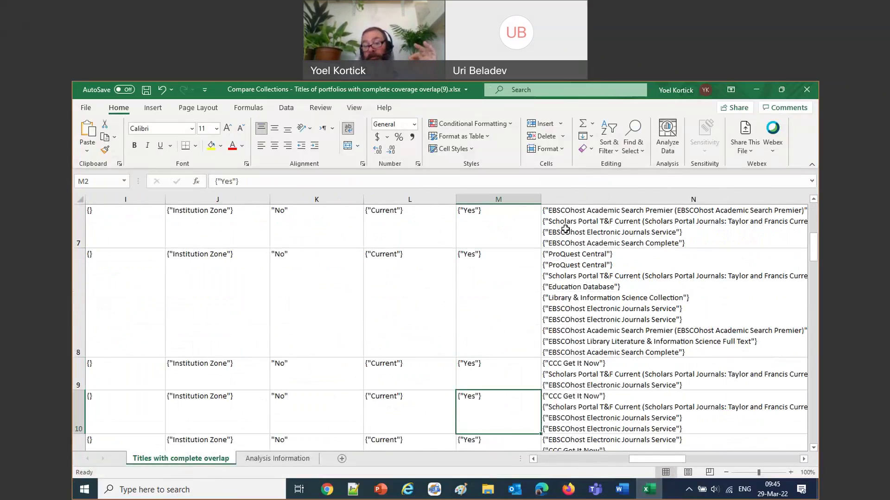
pyautogui.press('Down')
pyautogui.press('Up')
pyautogui.press('Up')
pyautogui.press('Up')
pyautogui.press('Up')
pyautogui.press('Up')
pyautogui.press('Up')
pyautogui.press('Up')
pyautogui.press('Up')
pyautogui.press('Up')
pyautogui.press('Up')
pyautogui.press('Up')
pyautogui.press('Up')
pyautogui.press('Up')
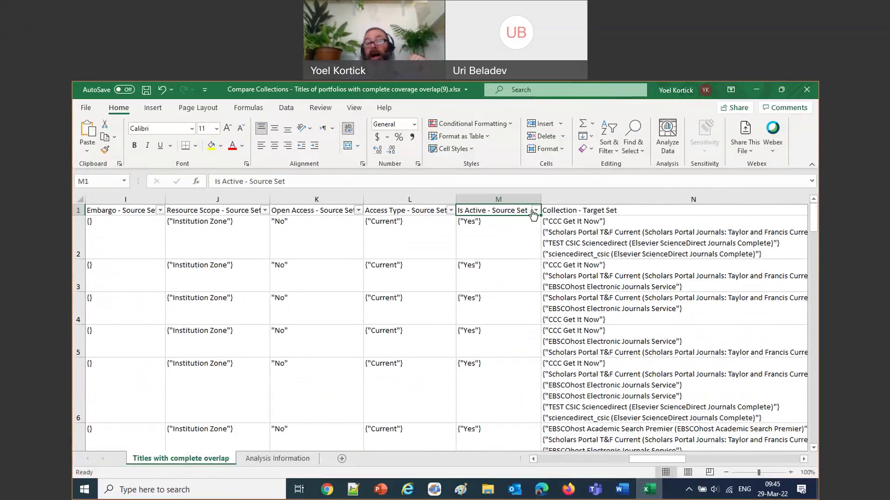
# - Look over the target-set column headings from collection through coverage, then go back to Access Type - Source Set
pyautogui.press('Right')
pyautogui.press('Right')
pyautogui.press('Right')
pyautogui.press('Right')
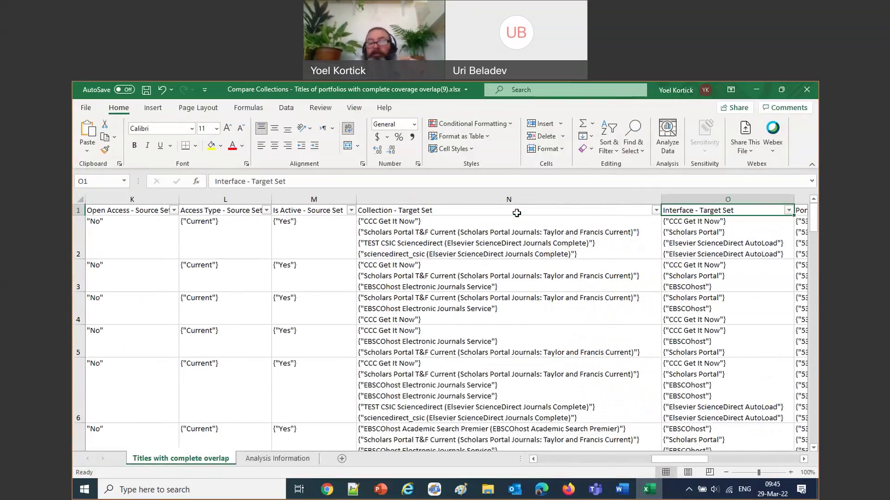
pyautogui.press('Right')
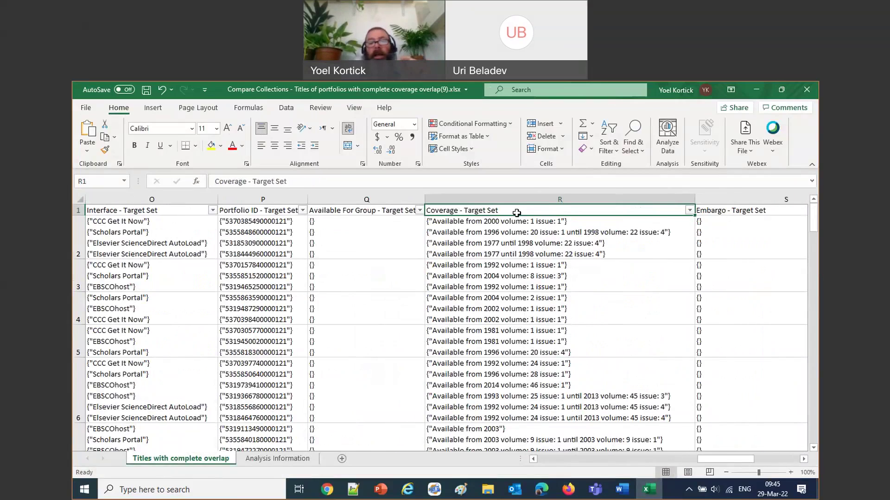
pyautogui.press('Left')
pyautogui.press('Left')
pyautogui.press('Left')
pyautogui.press('Left')
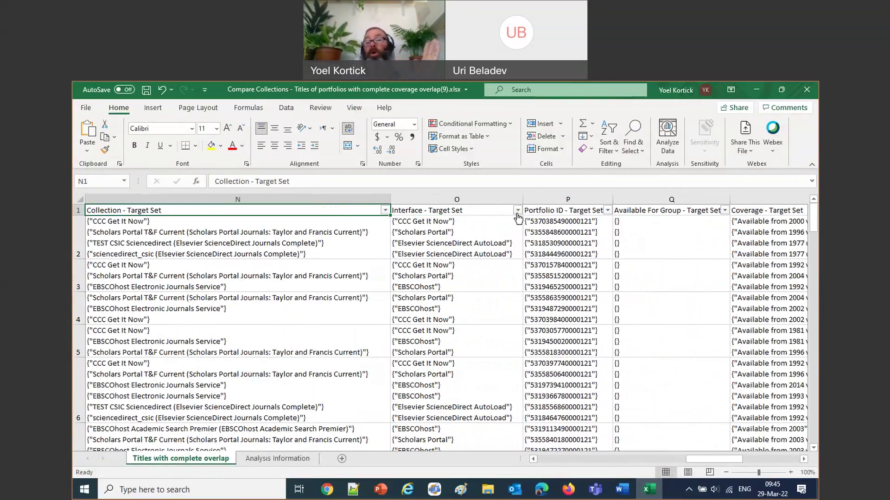
pyautogui.press('Left')
pyautogui.press('Left')
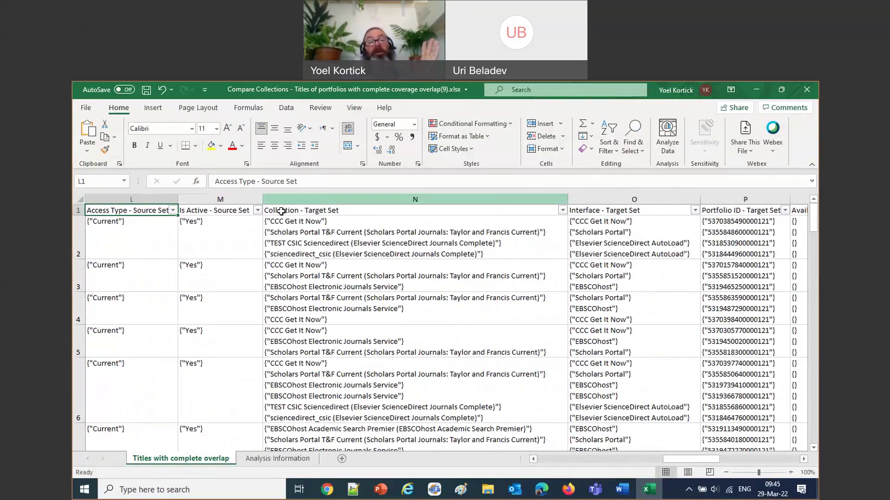
# - Inspect the filter values of the Is Active - Source Set and Interface - Target Set columns without applying a filter
pyautogui.click(257, 211)
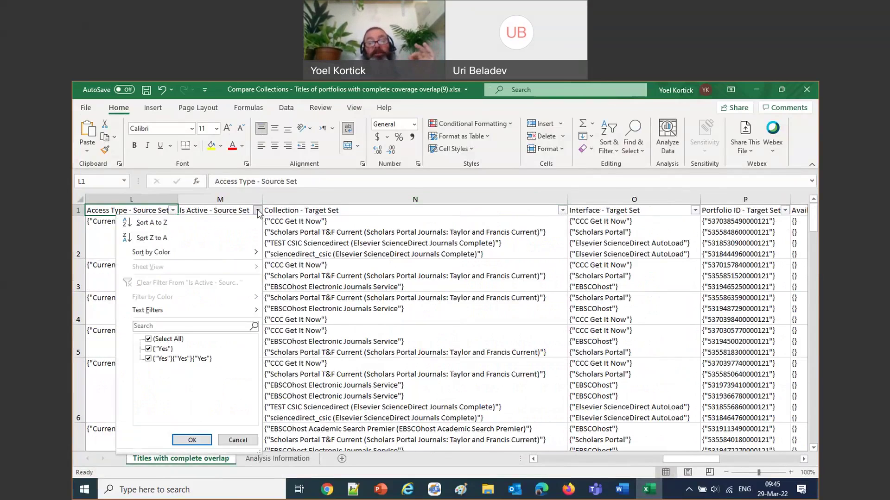
pyautogui.click(258, 211)
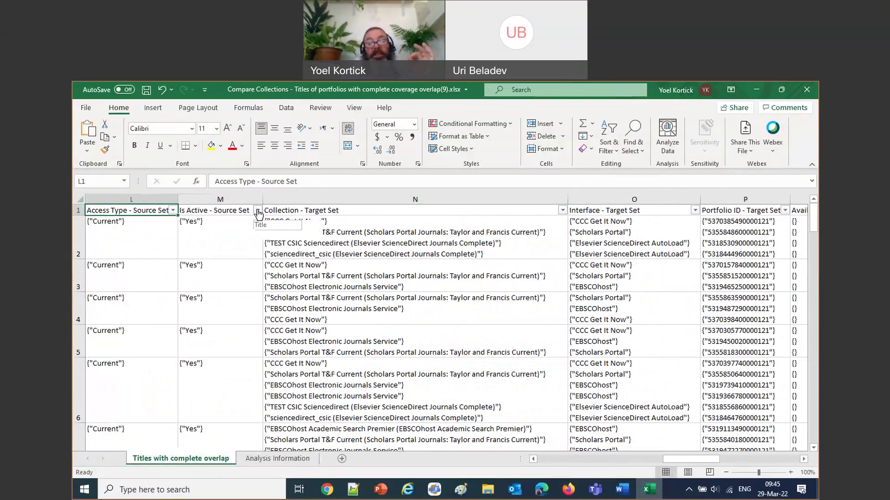
pyautogui.click(695, 212)
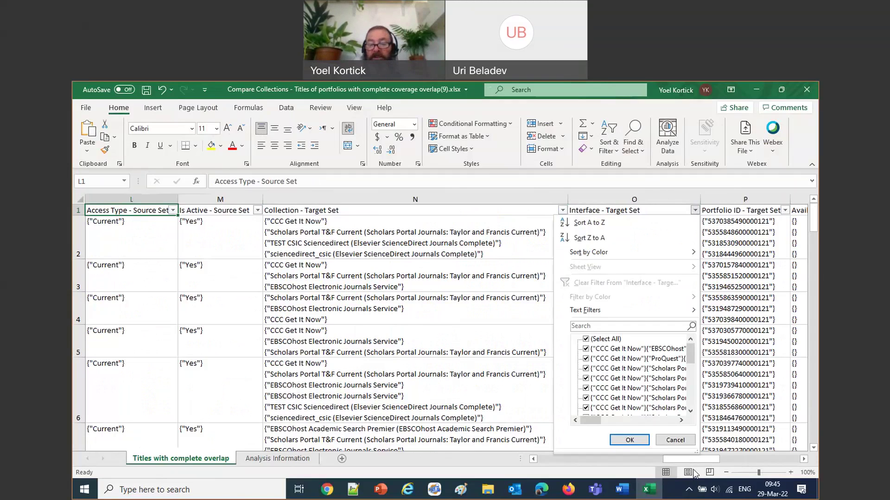
pyautogui.moveTo(690, 459); pyautogui.dragTo(658, 457)
pyautogui.click(536, 210)
pyautogui.click(536, 210)
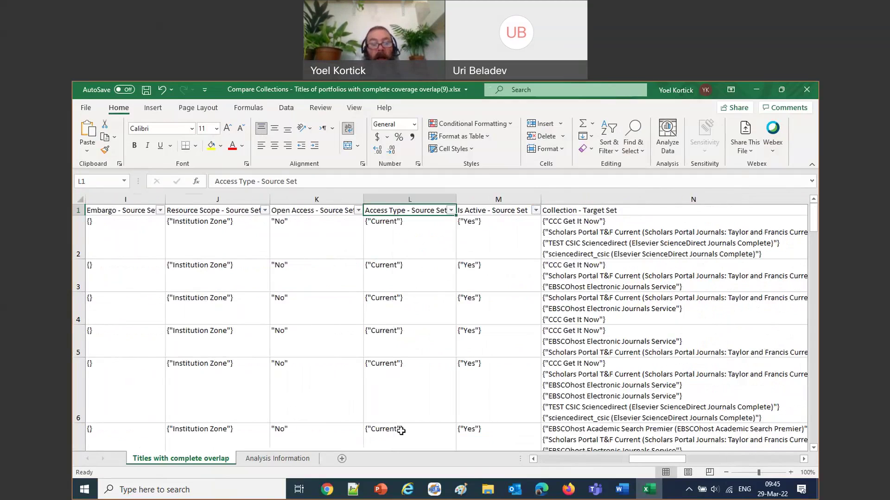
# - Review the Analysis Information sheet of the complete overlap workbook and close the workbook without saving changes
pyautogui.click(276, 459)
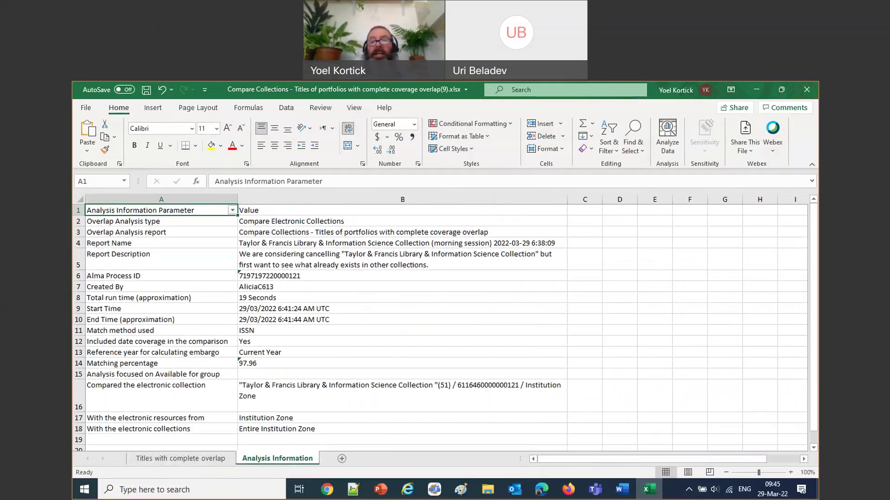
pyautogui.click(806, 90)
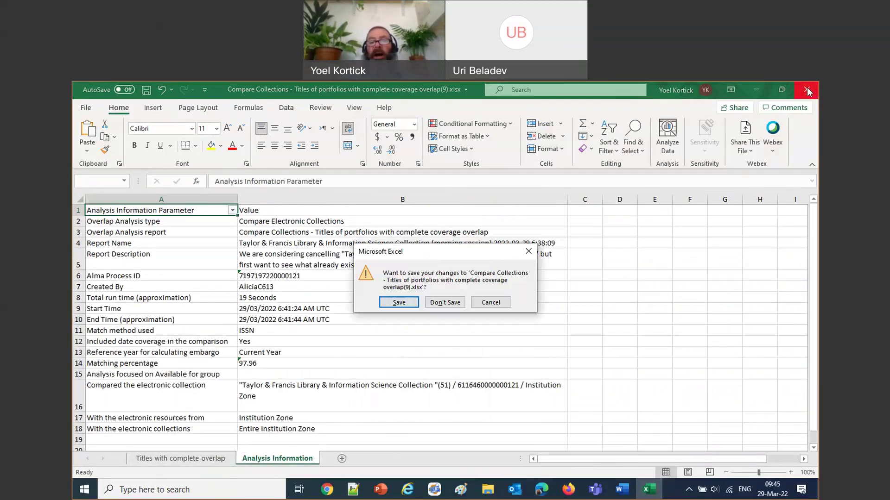
pyautogui.click(446, 303)
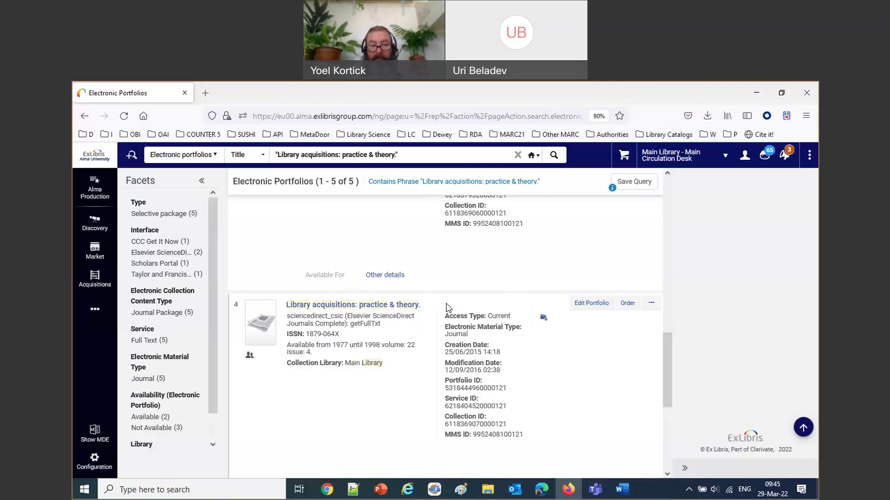
# - Go to Alma's Overlap and Collection Analysis list and open the Taylor & Francis Library & Information Science Collection (morning session) report
pyautogui.moveTo(94, 306)
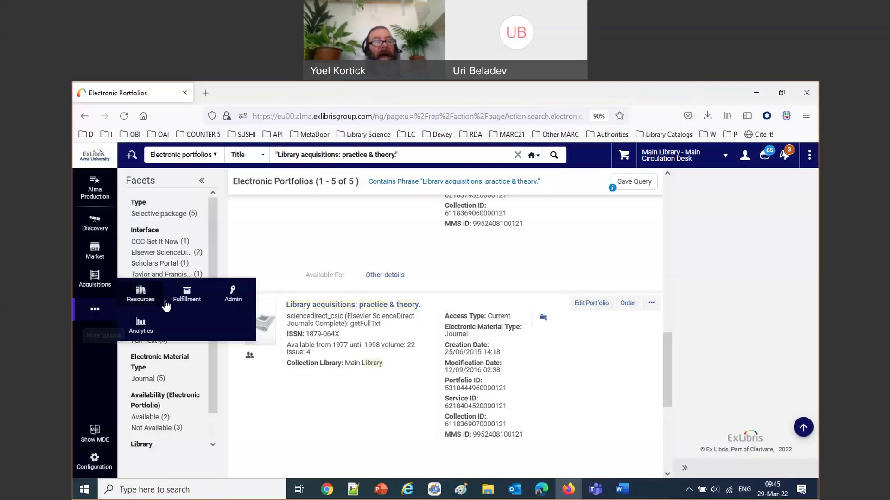
pyautogui.click(138, 300)
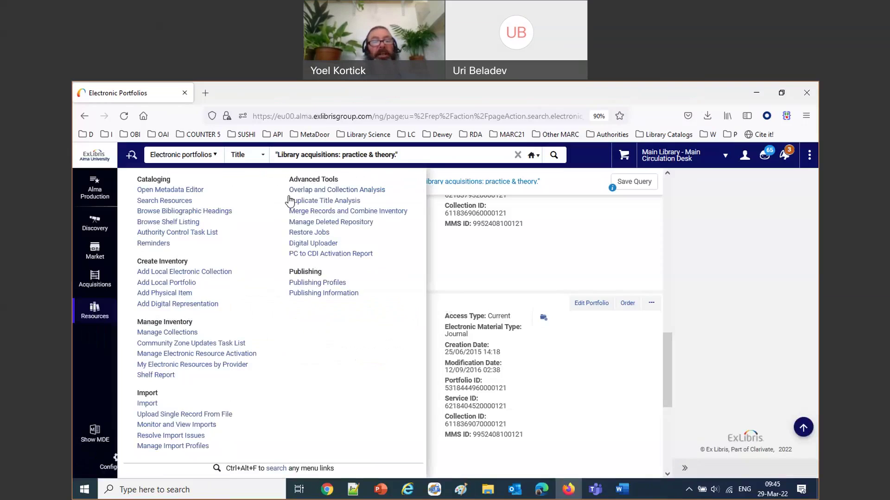
pyautogui.click(321, 191)
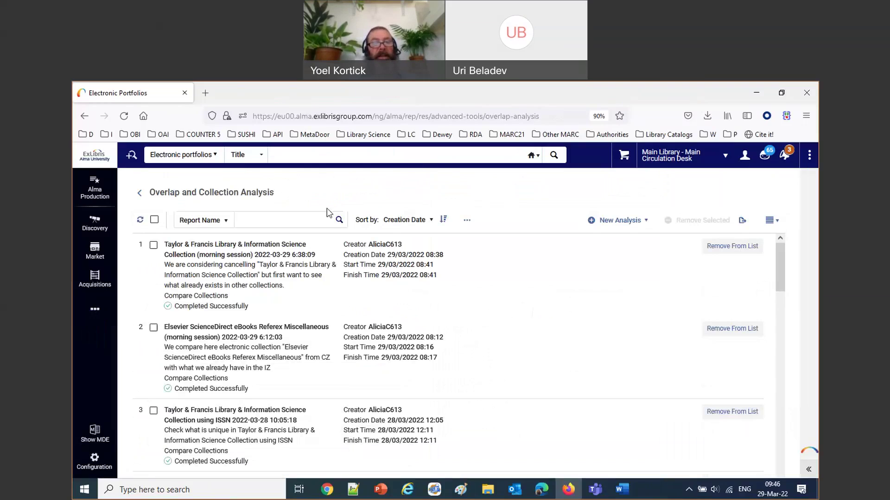
pyautogui.click(523, 277)
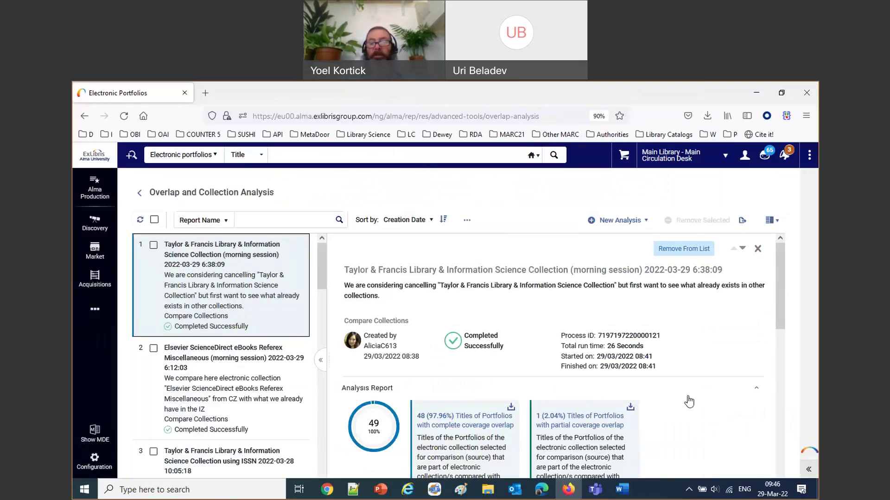
# - Download the report's titles of portfolios with partial coverage overlap and open the downloaded spreadsheet
pyautogui.scroll(-2, 685, 401)
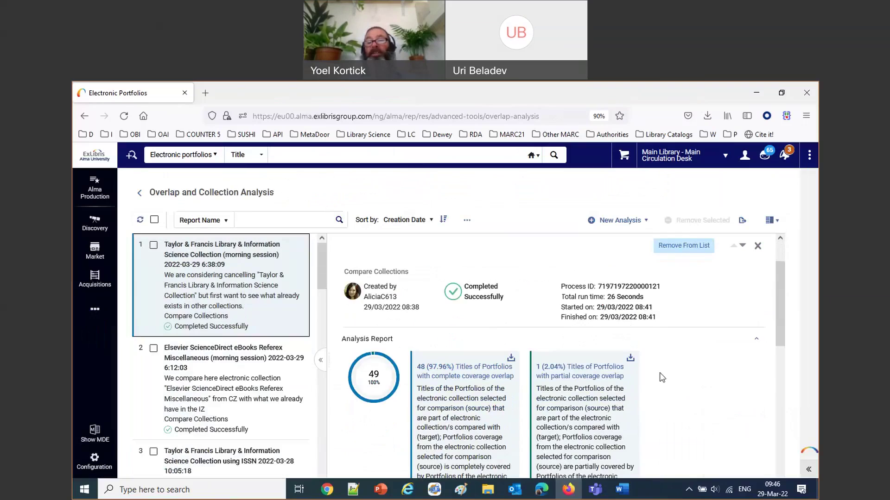
pyautogui.scroll(-3, 662, 378)
pyautogui.scroll(1, 662, 378)
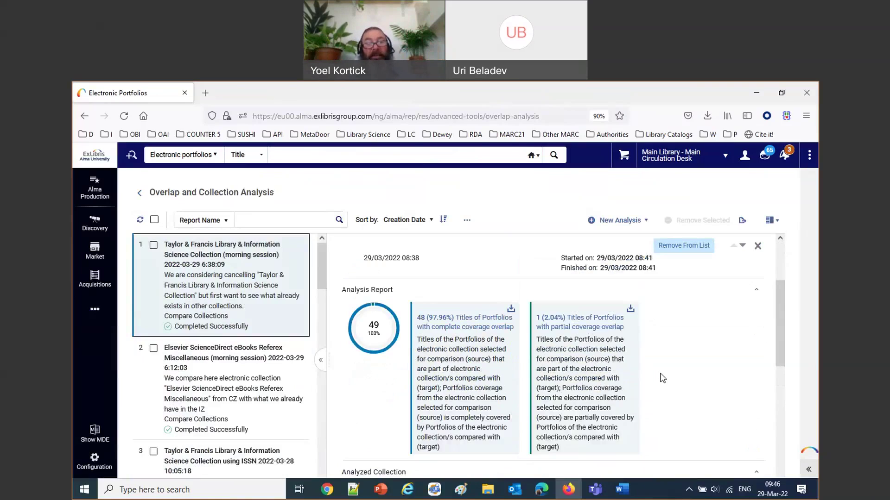
pyautogui.click(629, 310)
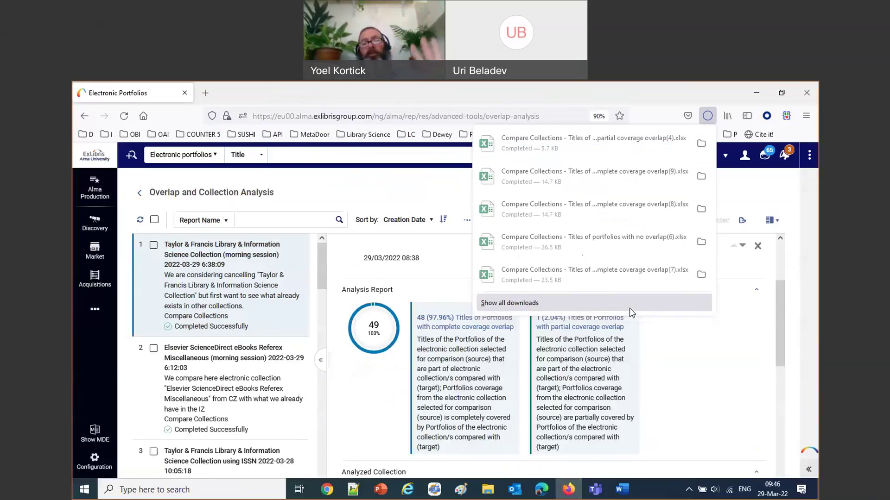
pyautogui.click(589, 152)
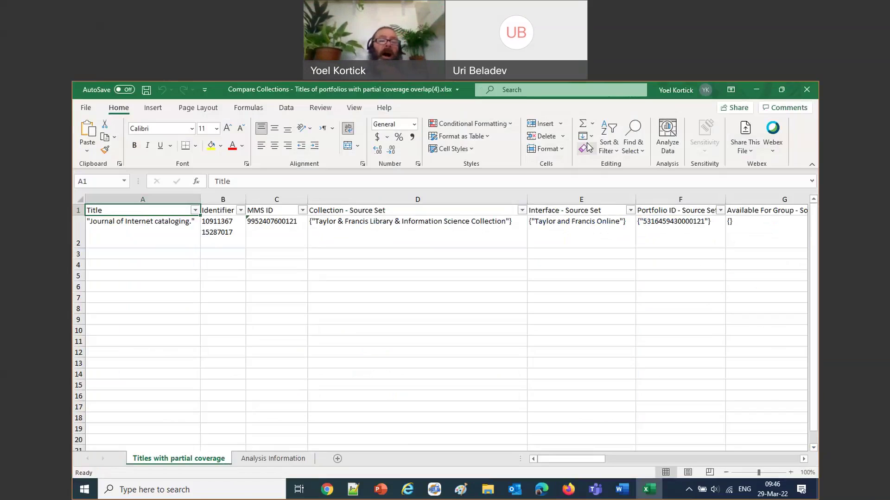
# - Look along the "Journal of Internet cataloging" row from its title to the source-set coverage
pyautogui.click(130, 230)
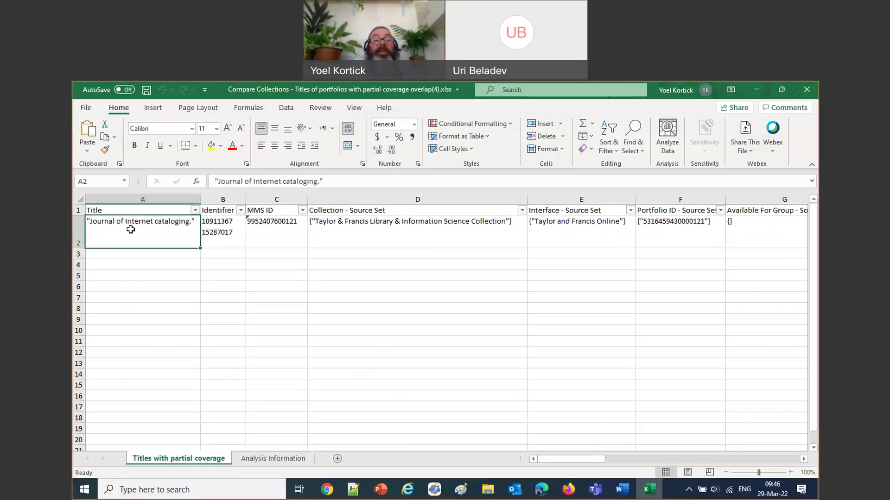
pyautogui.press('Right')
pyautogui.press('Right')
pyautogui.press('Right')
pyautogui.press('Right')
pyautogui.press('Right')
pyautogui.press('Right')
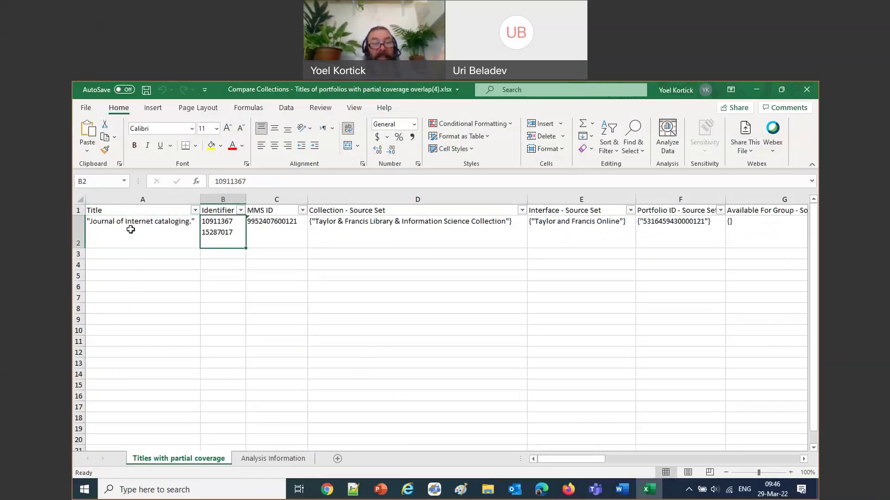
pyautogui.press('Right')
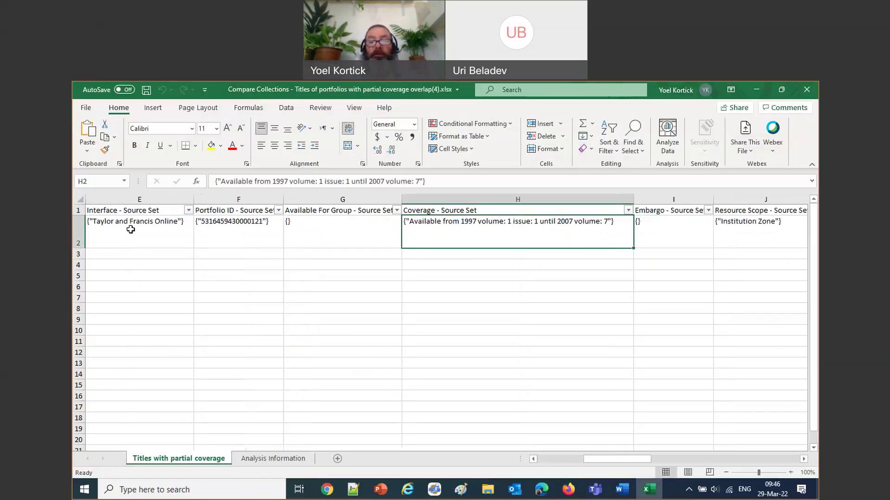
# - Examine the rest of the journal's row, comparing the target-set collections, coverage, access type and active status
pyautogui.press('Right')
pyautogui.press('Right')
pyautogui.press('Right')
pyautogui.press('Right')
pyautogui.press('Right')
pyautogui.press('Right')
pyautogui.press('Right')
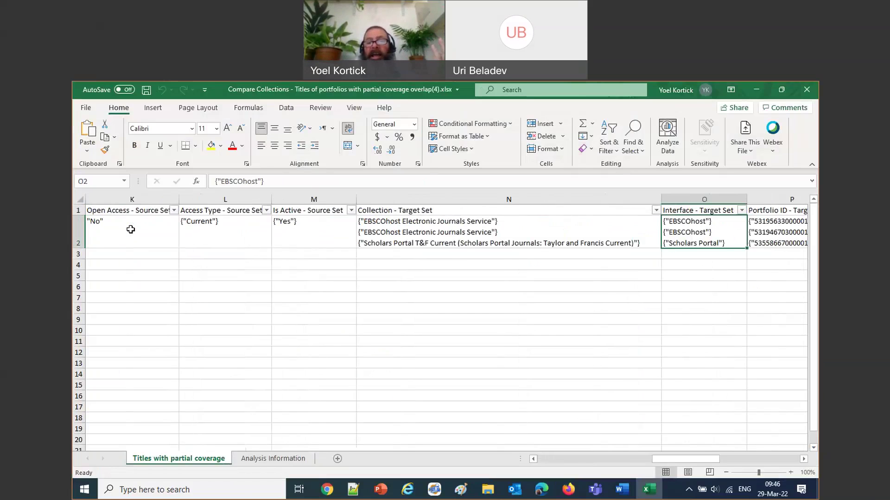
pyautogui.press('Right')
pyautogui.press('Right')
pyautogui.press('Right')
pyautogui.press('Right')
pyautogui.press('Right')
pyautogui.press('Right')
pyautogui.press('Right')
pyautogui.press('Right')
pyautogui.press('Right')
pyautogui.press('Right')
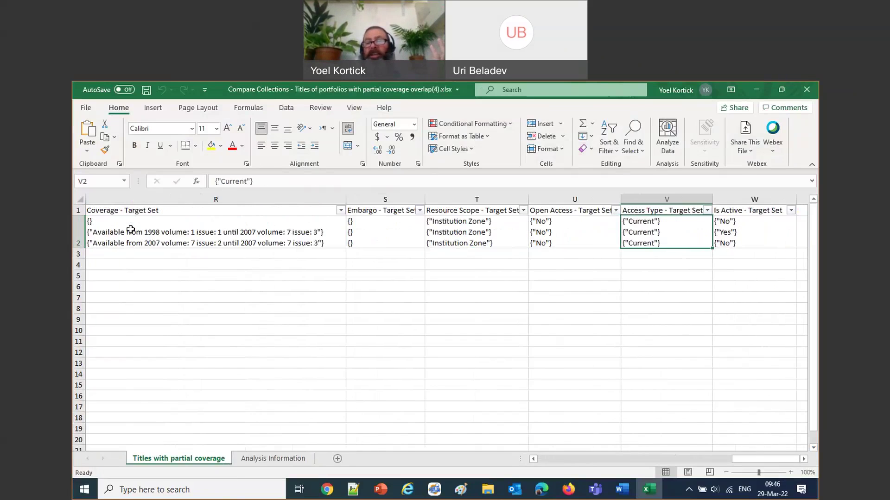
# - Go back along the row to the journal title and close the partial coverage workbook
pyautogui.press('Left')
pyautogui.press('Left')
pyautogui.press('Left')
pyautogui.press('Left')
pyautogui.press('Left')
pyautogui.press('Left')
pyautogui.press('Left')
pyautogui.press('Left')
pyautogui.press('Left')
pyautogui.press('Left')
pyautogui.press('Left')
pyautogui.press('Left')
pyautogui.press('Left')
pyautogui.press('Left')
pyautogui.press('Left')
pyautogui.press('Left')
pyautogui.press('Left')
pyautogui.press('Left')
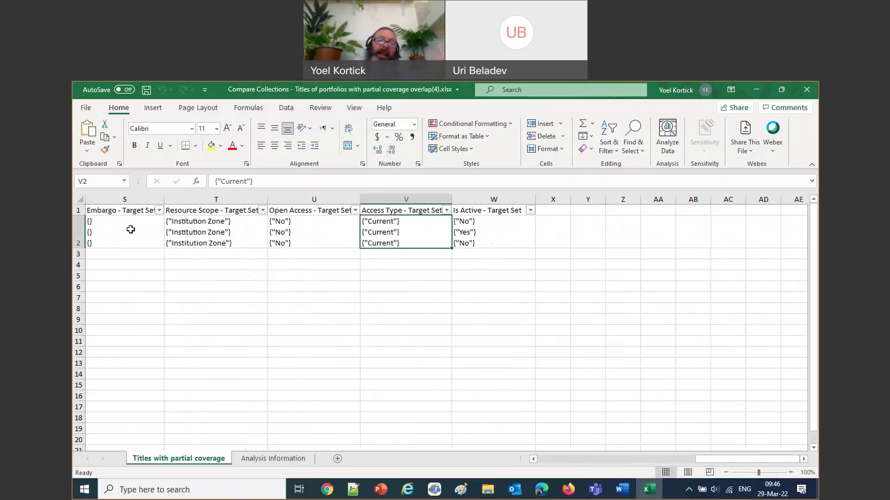
pyautogui.press('Left')
pyautogui.press('Left')
pyautogui.press('Left')
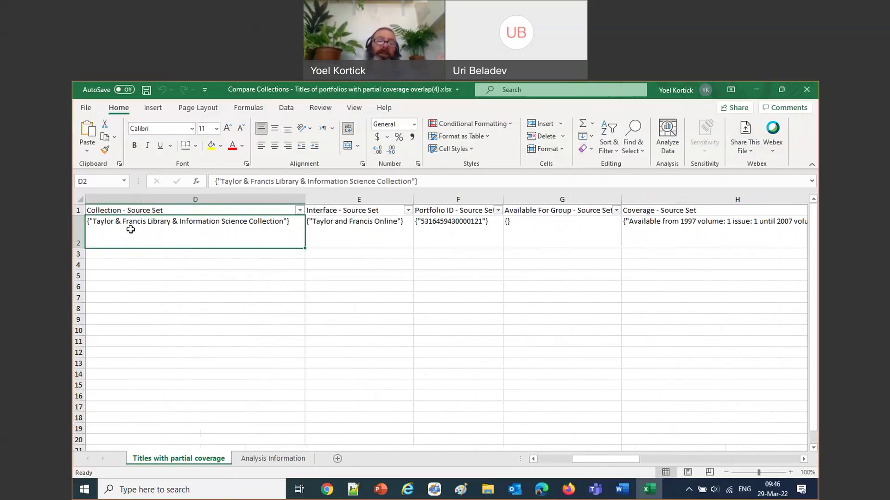
pyautogui.press('Left')
pyautogui.press('Left')
pyautogui.press('Left')
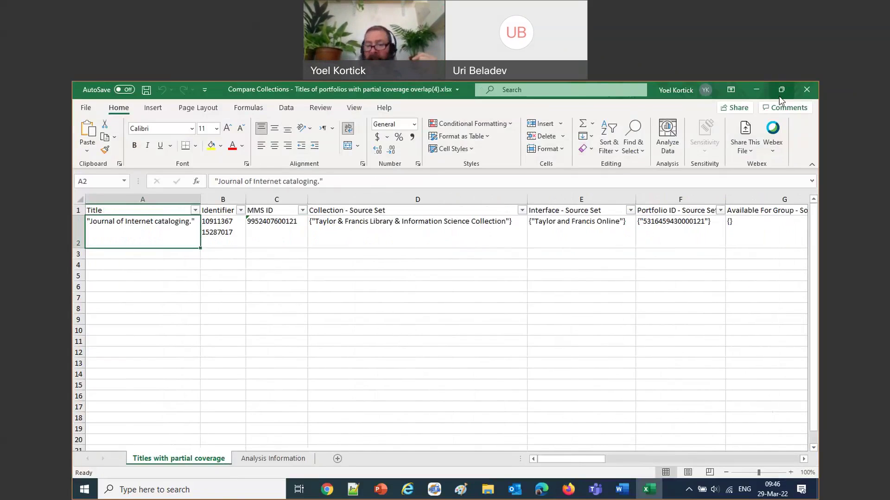
pyautogui.click(807, 90)
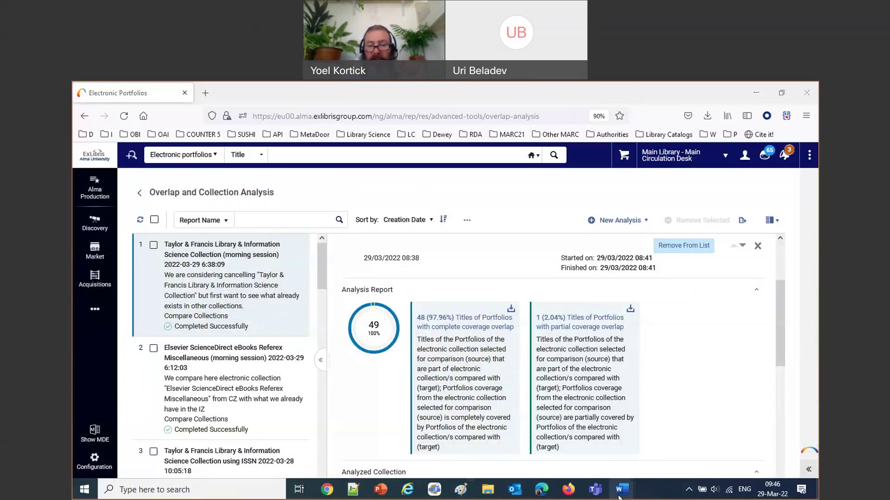
# - Switch to Word's Document3 and append the comment suggesting adding book editions and publication for books and journals, followed by a new line
pyautogui.moveTo(620, 494)
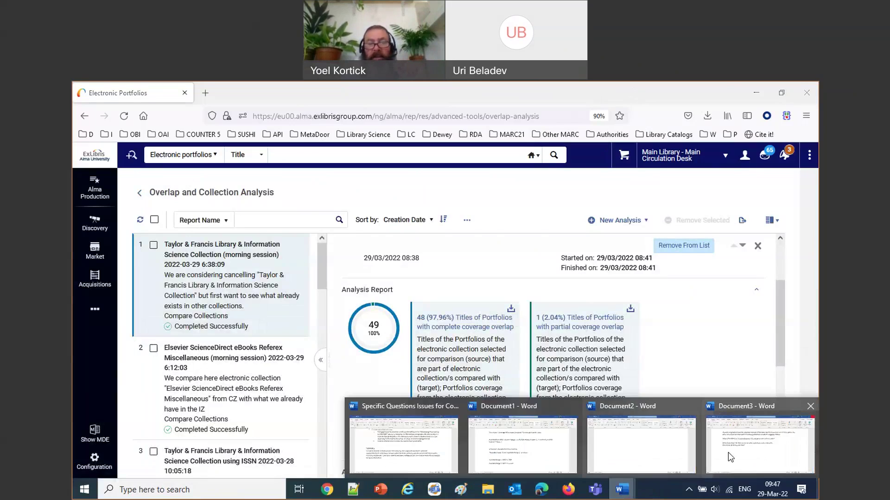
pyautogui.click(730, 458)
pyautogui.press('Return')
pyautogui.press('Return')
pyautogui.write("I think it would be a good idea to add edition of books and publication for books and journals (I didn't mentioned it in the early access phase). These will help users to distinguish between various of editions and if certain title is published by 2 publications")
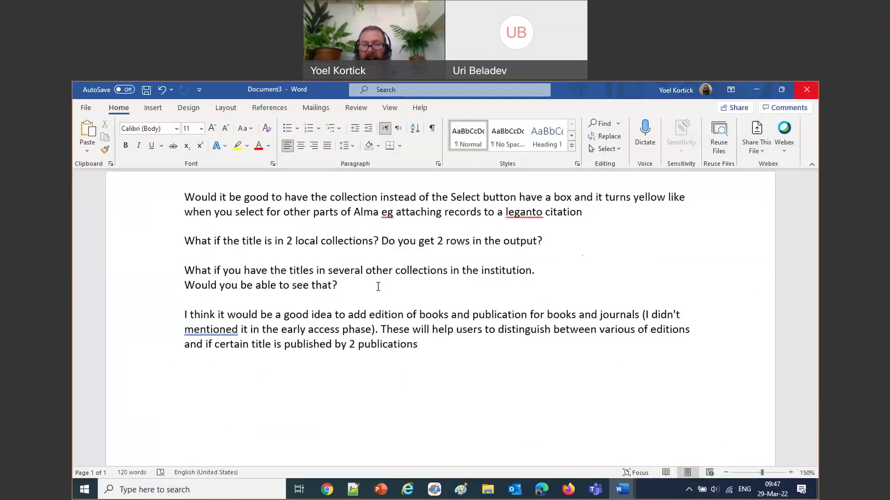
pyautogui.write('.')
pyautogui.press('Return')
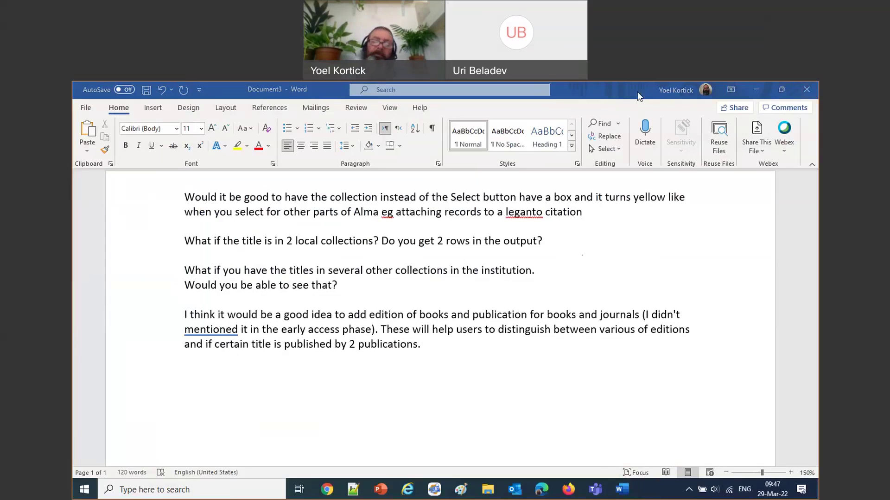
pyautogui.click(421, 347)
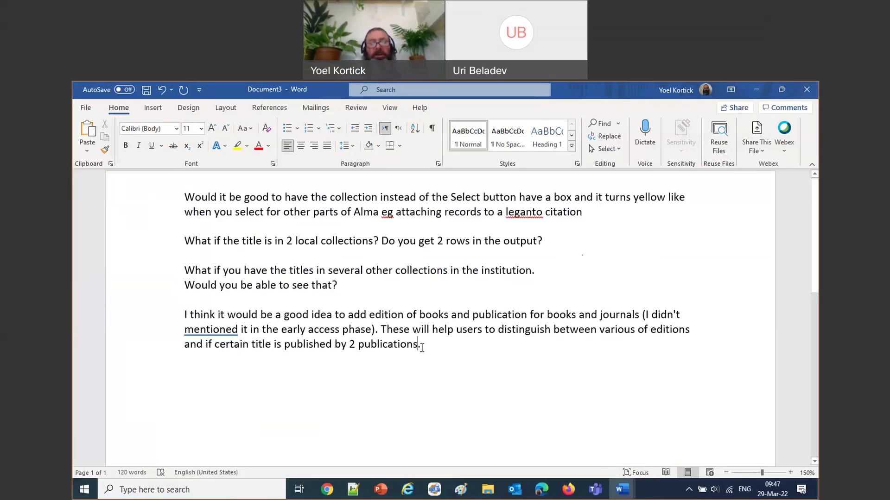
pyautogui.press('Return')
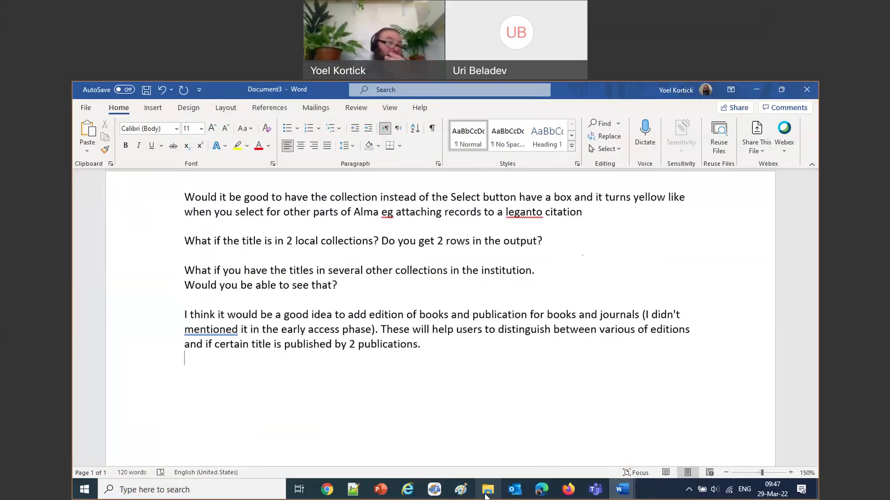
# - Return to the Alma report in Firefox, then switch to Chrome and bring up the Working with Overlap and Collection Analysis help page
pyautogui.moveTo(485, 495)
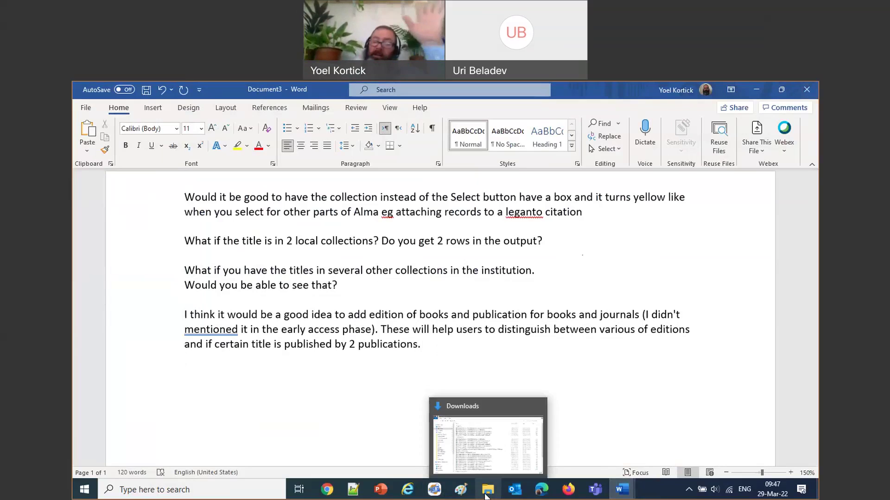
pyautogui.click(574, 495)
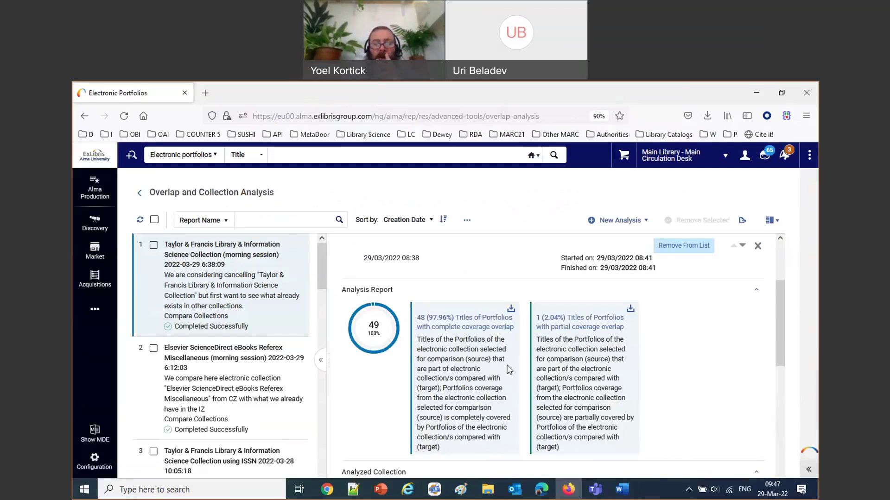
pyautogui.click(328, 491)
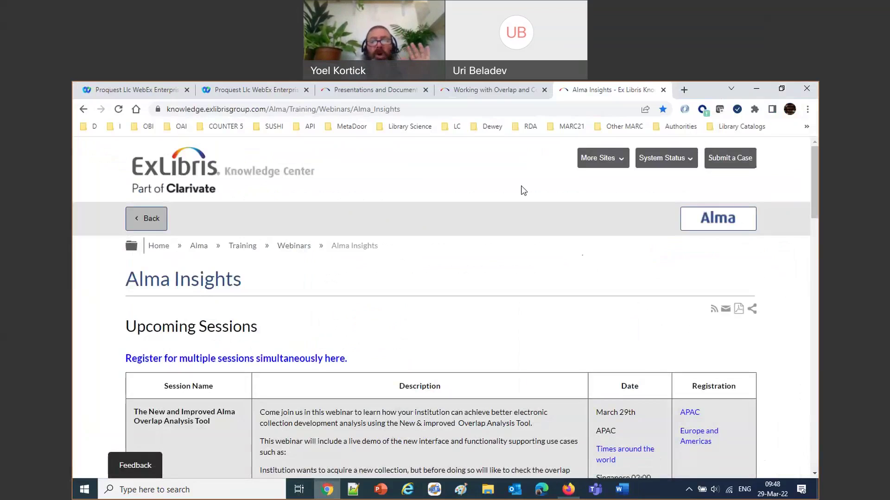
pyautogui.click(528, 92)
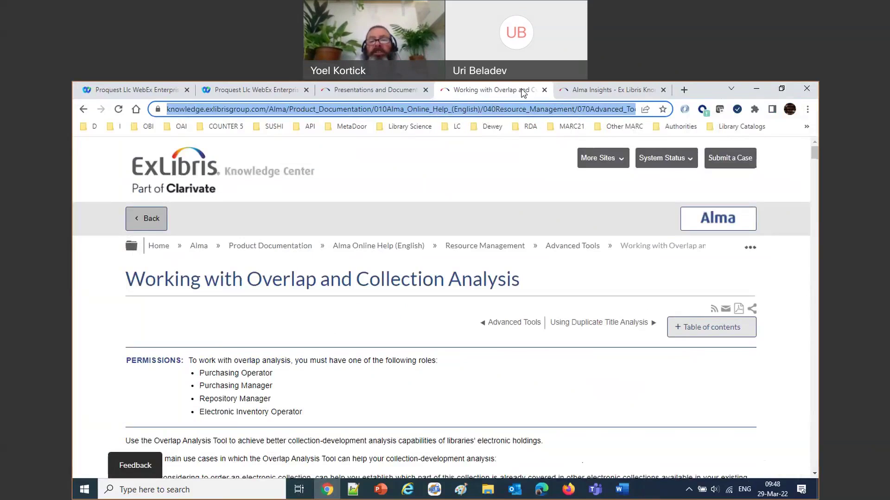
pyautogui.click(647, 102)
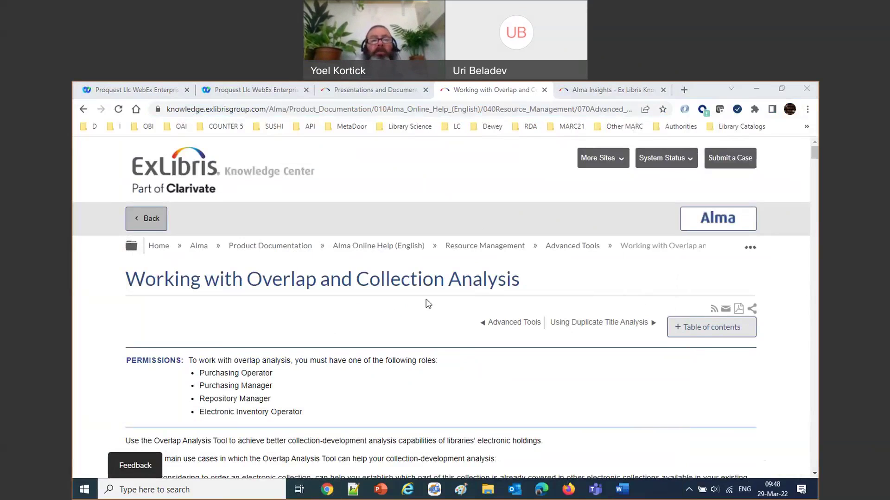
# - Copy the link to The New and Improved Alma Overlap Analysis Tool.pptx from the E Resources and CZ presentations page
pyautogui.click(370, 89)
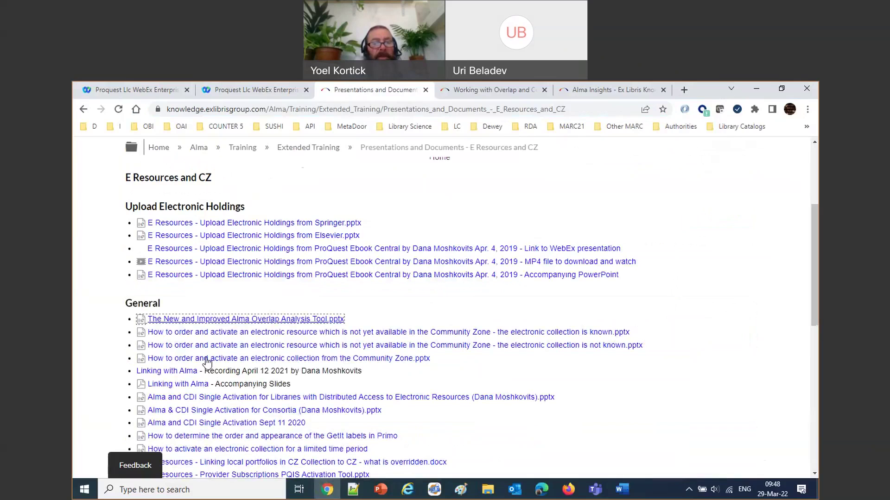
pyautogui.rightClick(238, 320)
pyautogui.click(279, 381)
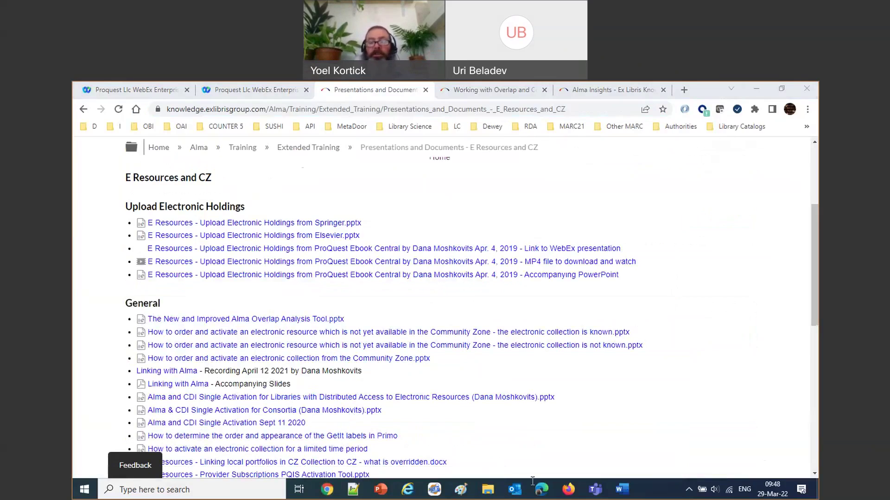
pyautogui.click(727, 348)
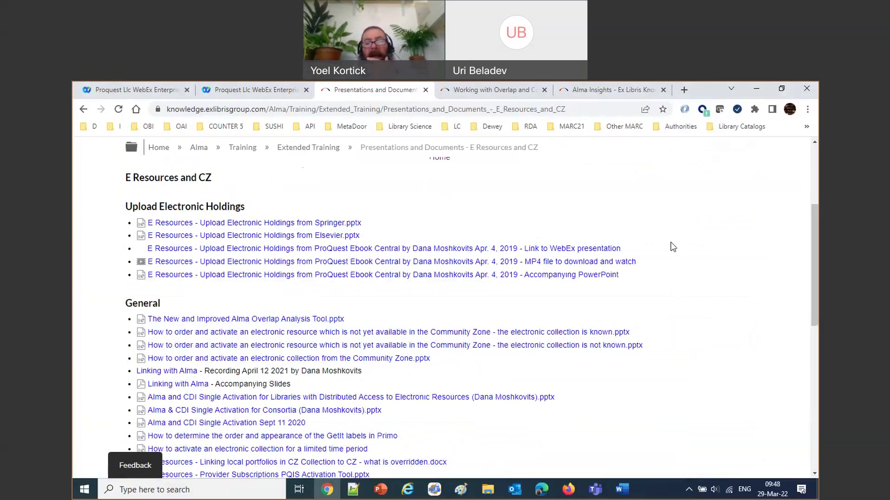
# - Return to the overlap analysis help page and look through its use cases, types of analysis and related videos
pyautogui.click(522, 93)
pyautogui.scroll(-3, 583, 358)
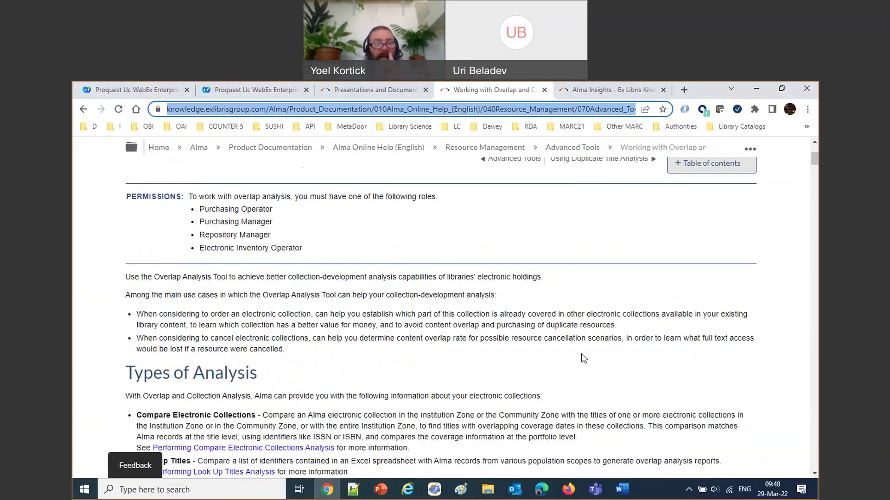
pyautogui.scroll(-4, 583, 357)
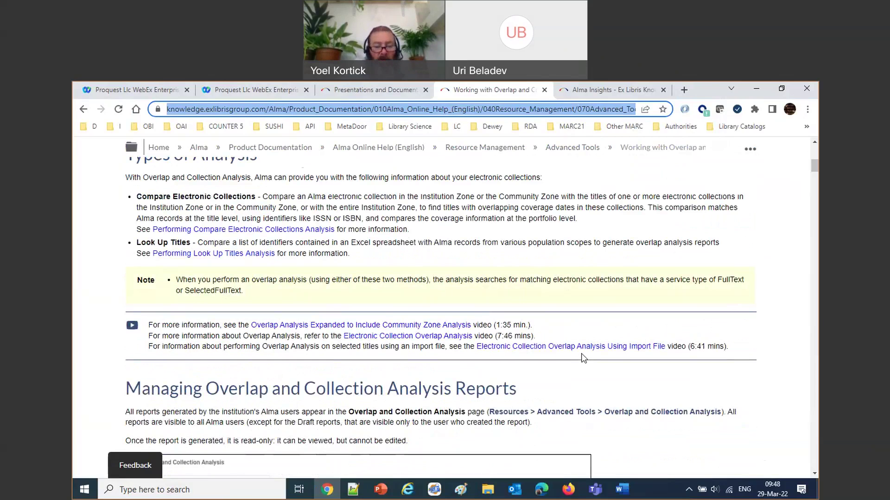
# - Find "eiss" on the help page and examine the permitted identifier column headings and Excel file requirements for looking up titles
pyautogui.hotkey('ctrl', 'f')
pyautogui.write('e')
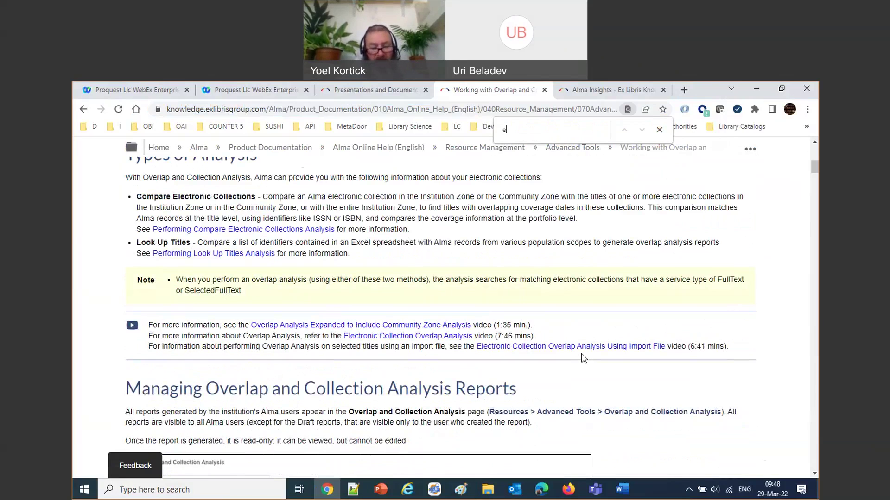
pyautogui.write('iss')
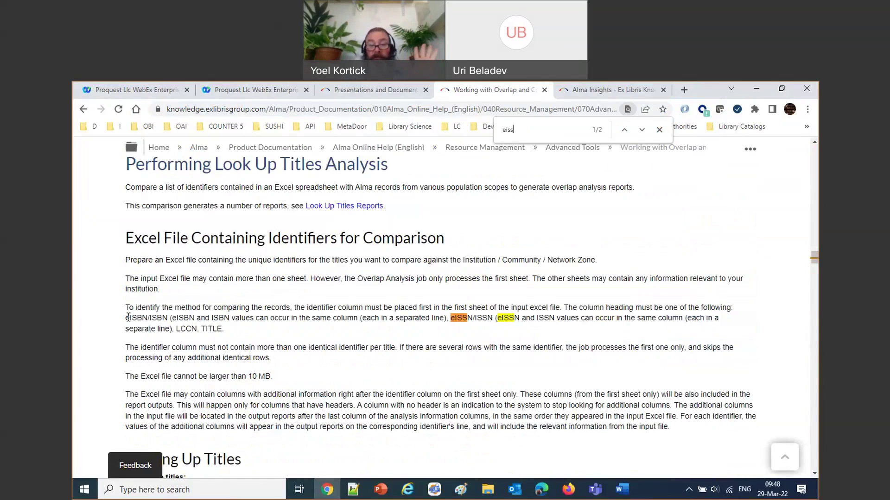
pyautogui.moveTo(126, 317); pyautogui.dragTo(170, 319)
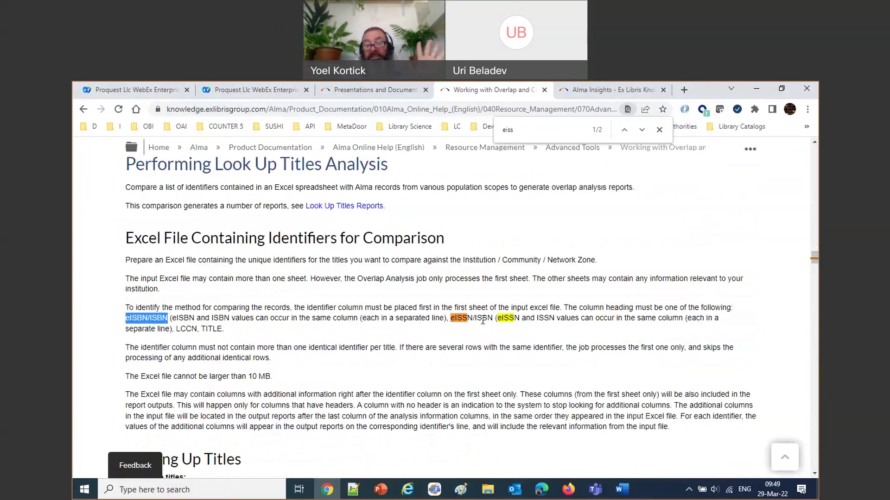
pyautogui.moveTo(451, 319); pyautogui.dragTo(479, 317)
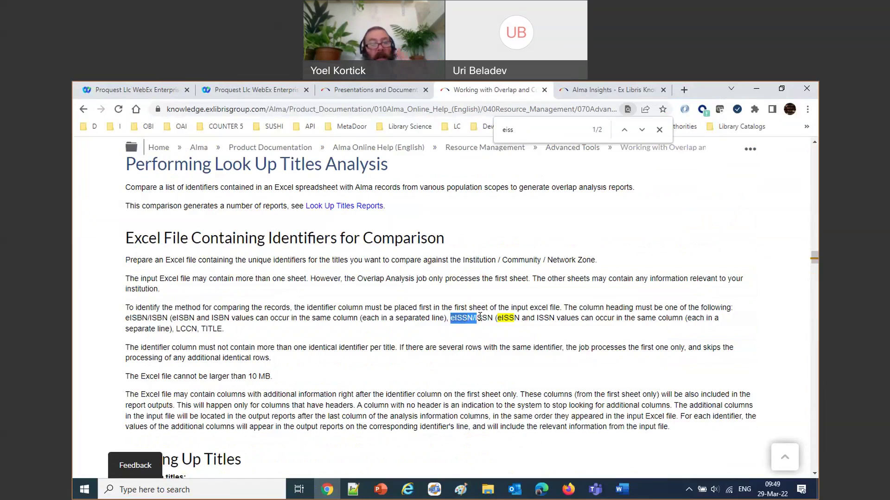
pyautogui.doubleClick(187, 329)
pyautogui.doubleClick(210, 330)
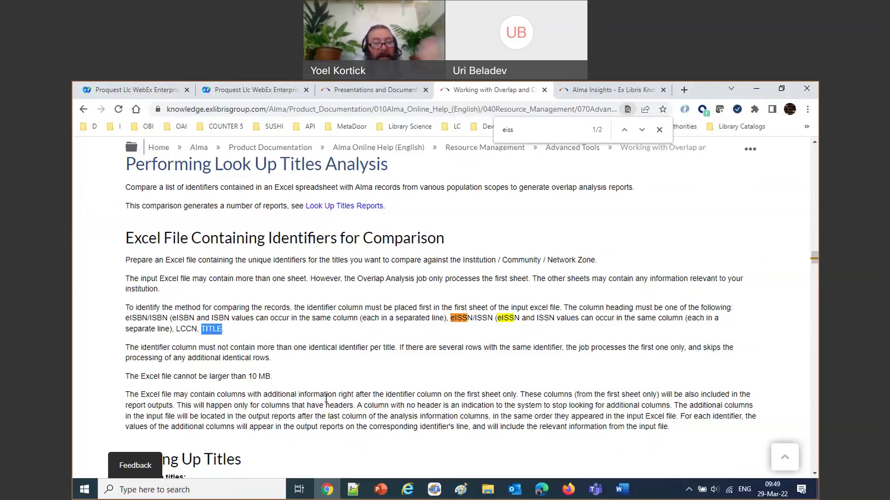
pyautogui.scroll(-1, 326, 398)
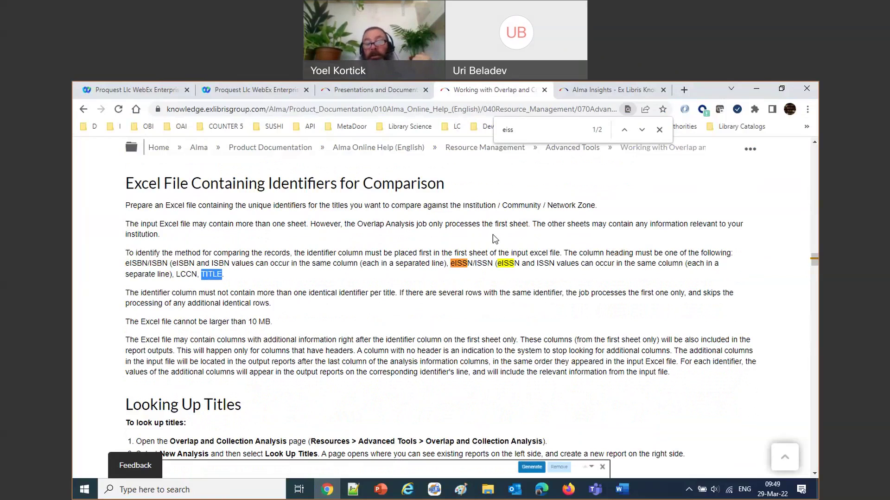
pyautogui.scroll(-2, 374, 393)
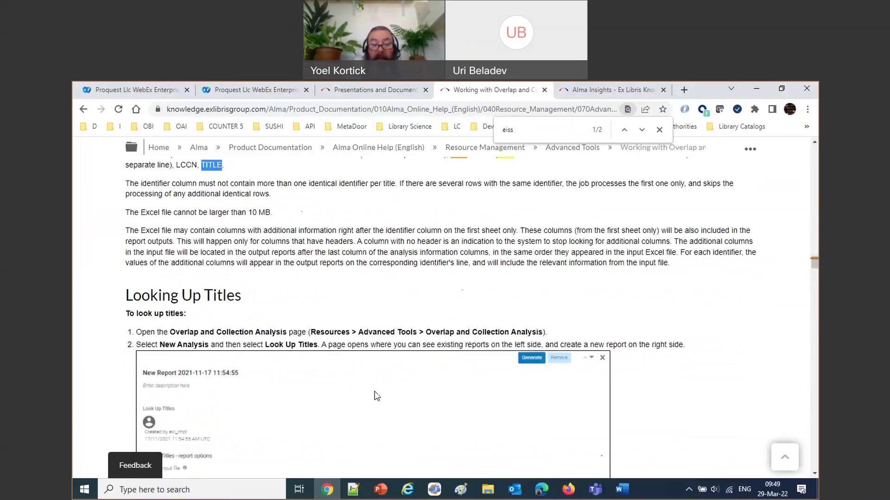
# - Switch to the PowerPoint presentation, dismiss the meeting notification, and go through the slides from 45 to the Use Case Three input file on slide 54
pyautogui.moveTo(487, 490)
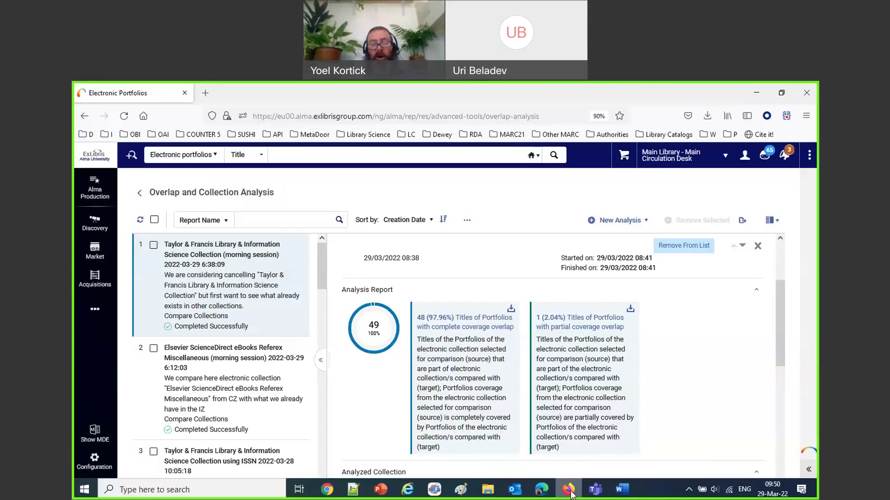
pyautogui.click(569, 491)
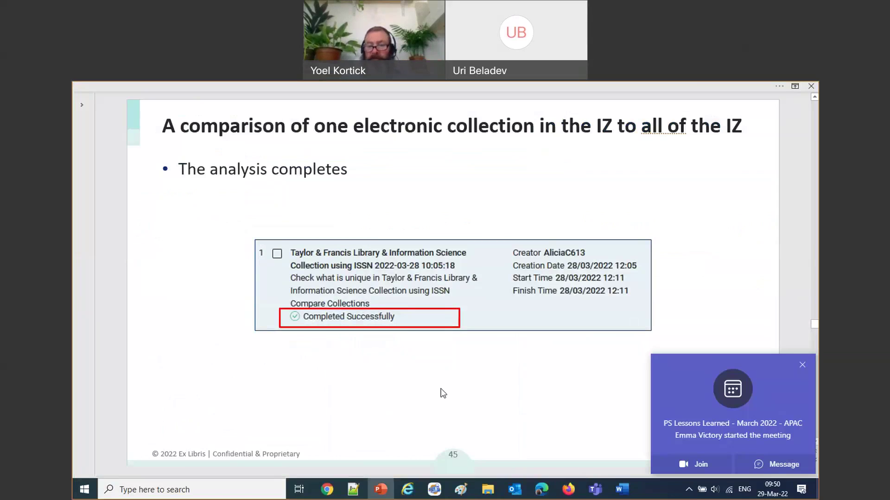
pyautogui.click(801, 365)
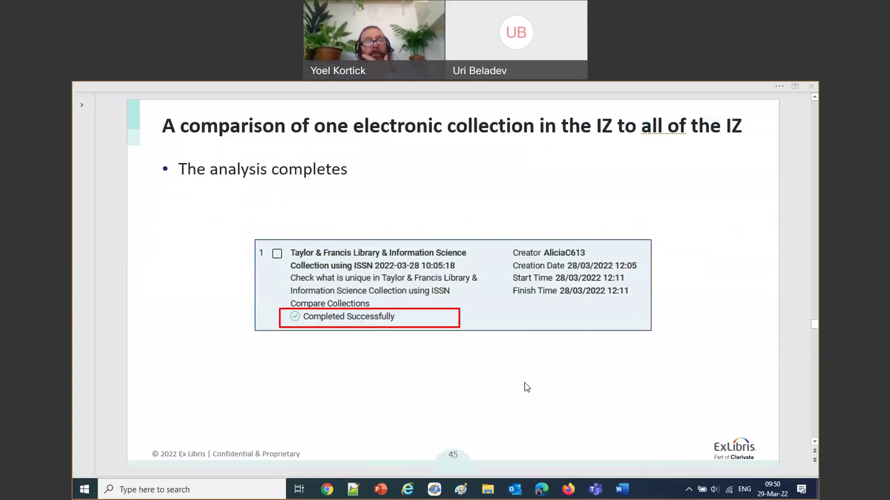
pyautogui.click(519, 381)
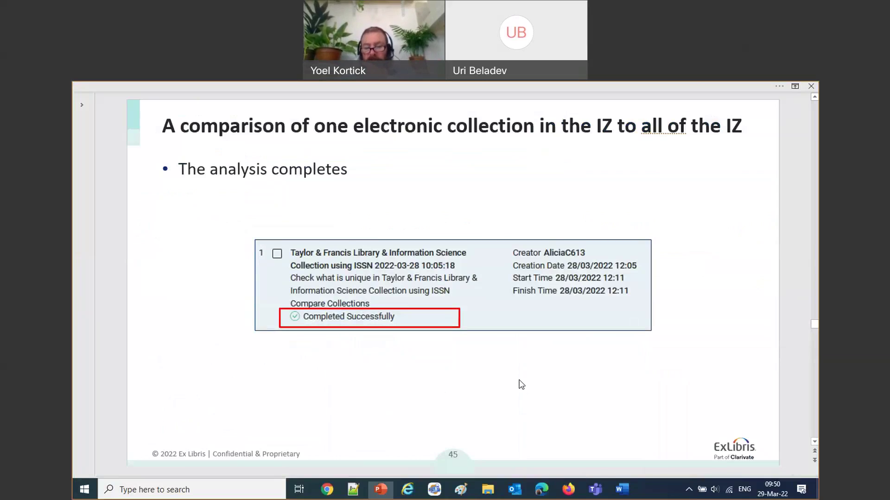
pyautogui.scroll(-2, 519, 381)
pyautogui.scroll(-3, 520, 381)
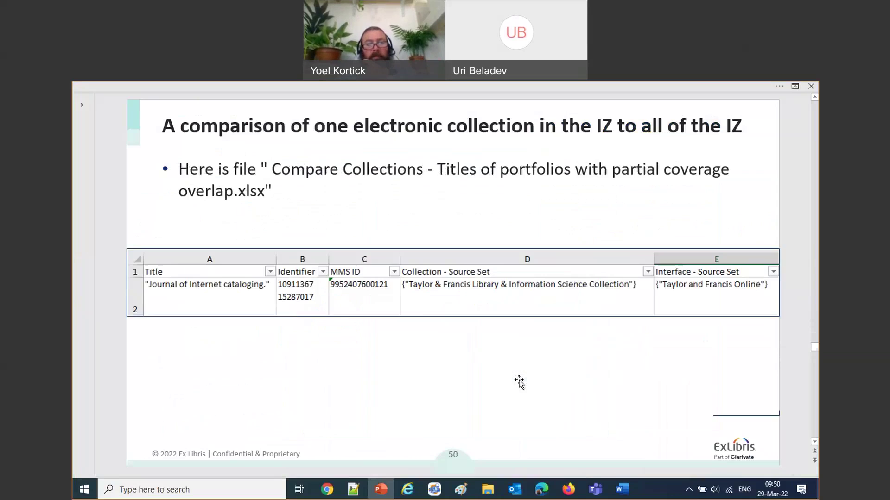
pyautogui.scroll(-2, 520, 380)
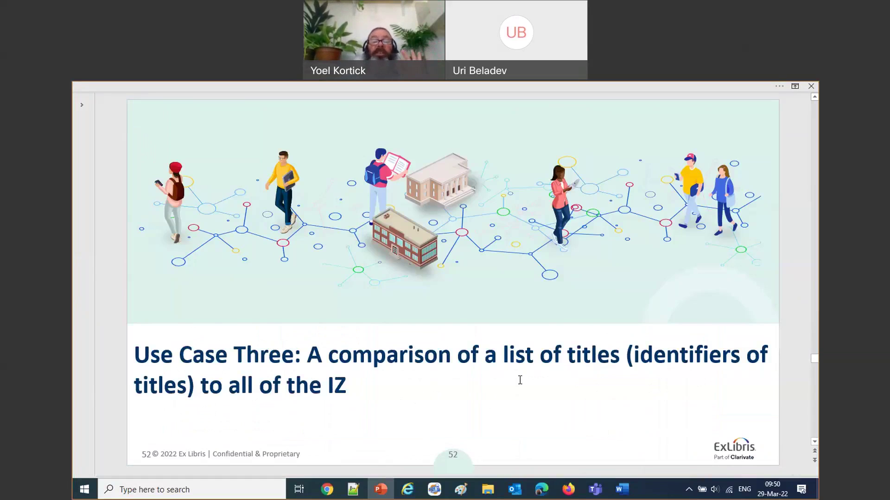
pyautogui.scroll(-1, 520, 380)
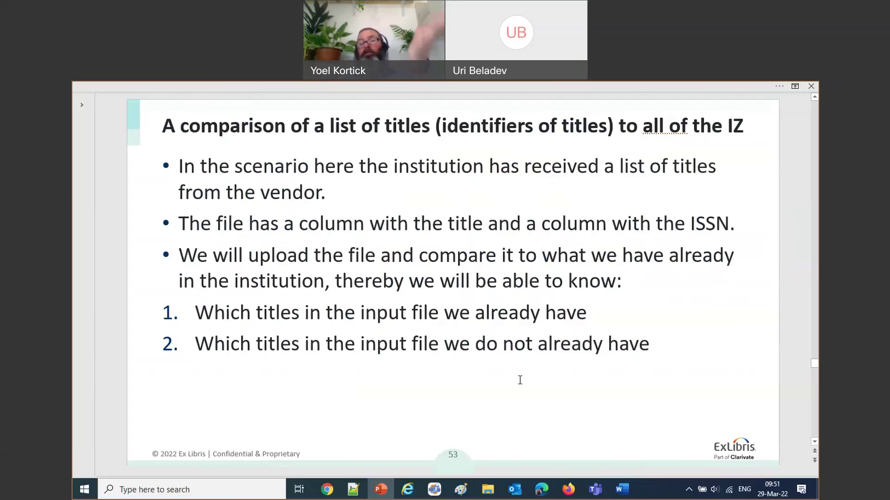
pyautogui.press('pagedown')
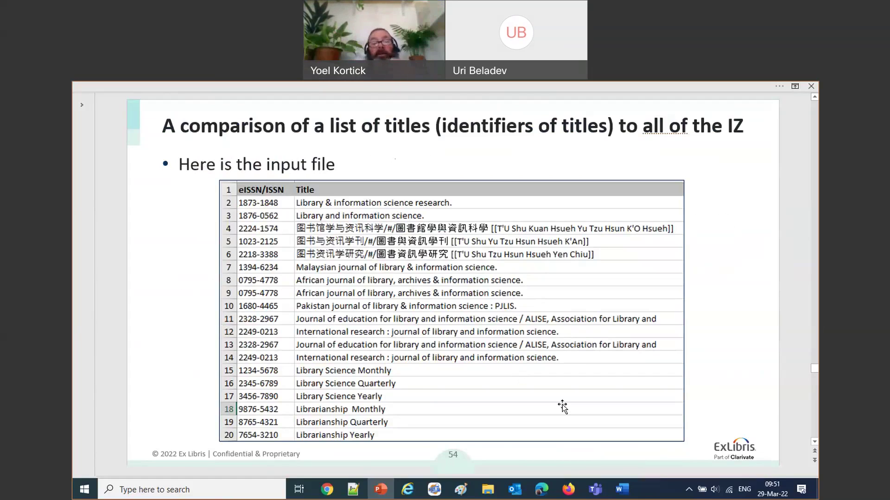
pyautogui.press('pagedown')
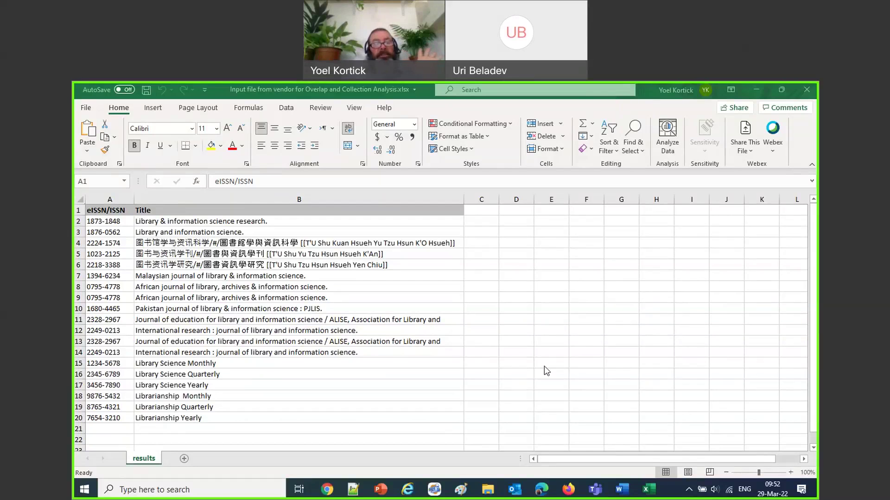
# - Examine the eISSN/ISSN and Title columns in the Excel workbook Input file from vendor for Overlap and Collection Analysis.xlsx
pyautogui.click(108, 224)
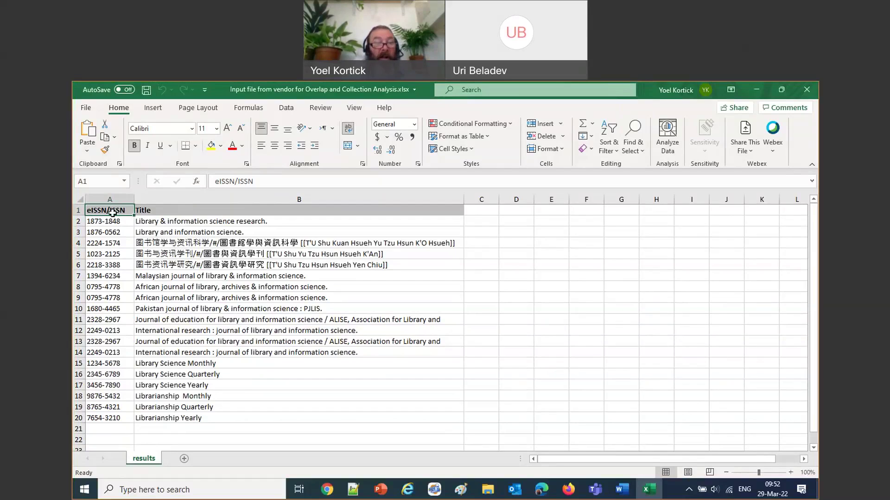
pyautogui.moveTo(183, 226); pyautogui.dragTo(188, 364)
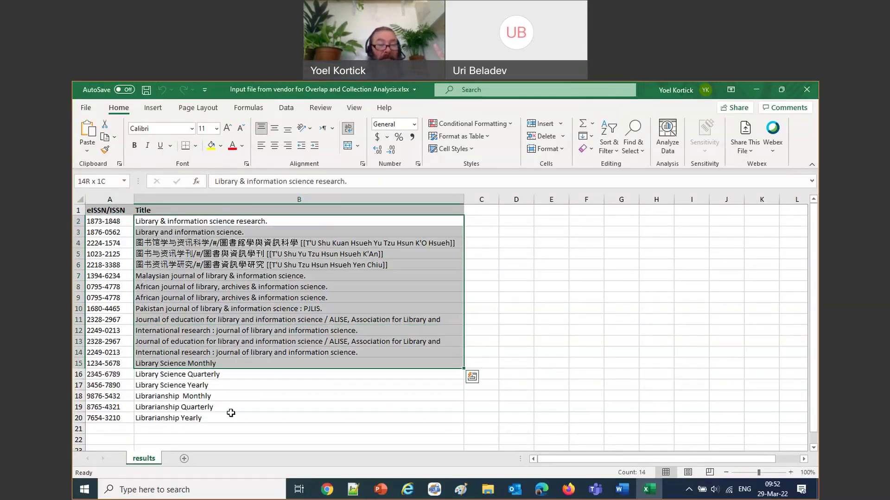
pyautogui.click(234, 417)
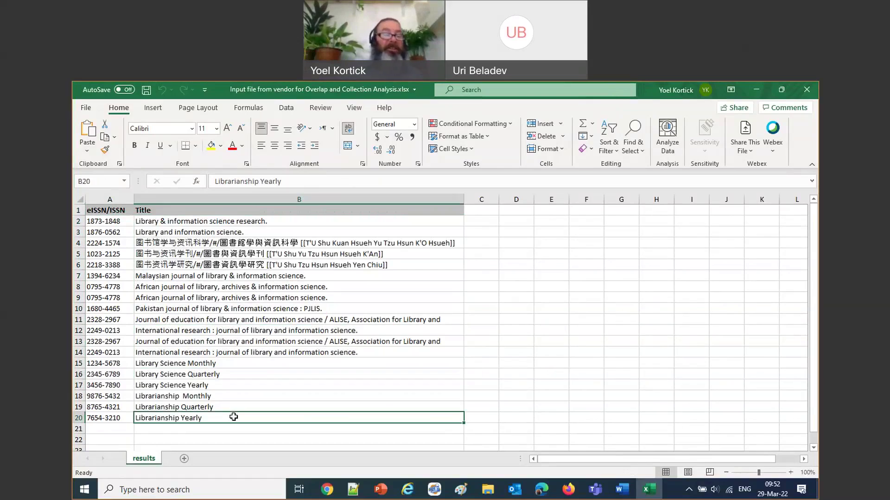
pyautogui.click(105, 365)
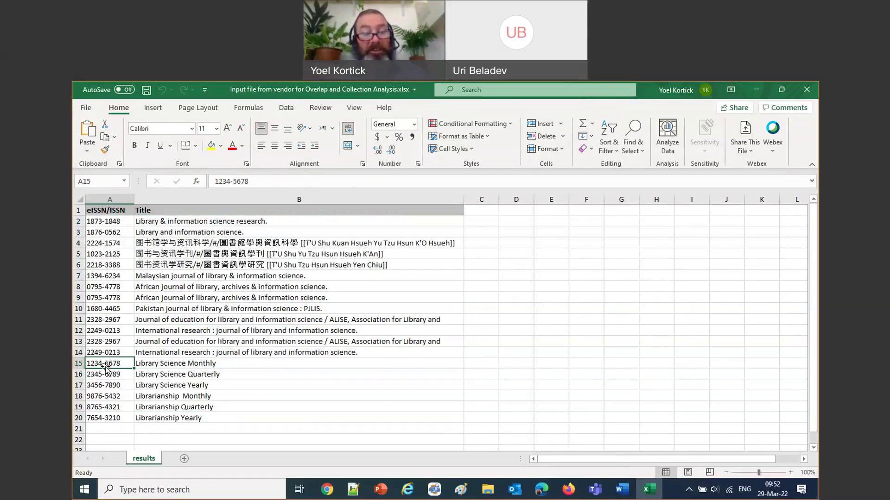
pyautogui.click(98, 384)
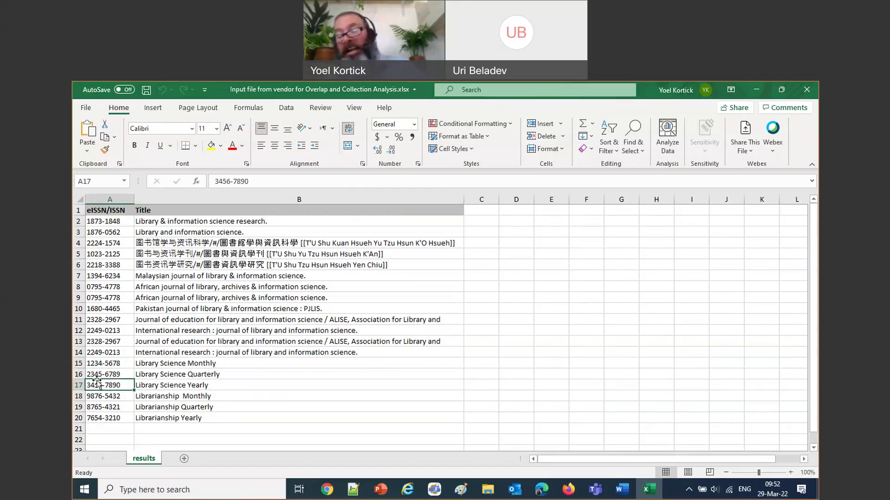
pyautogui.moveTo(211, 418); pyautogui.dragTo(153, 366)
pyautogui.moveTo(360, 353); pyautogui.dragTo(112, 343)
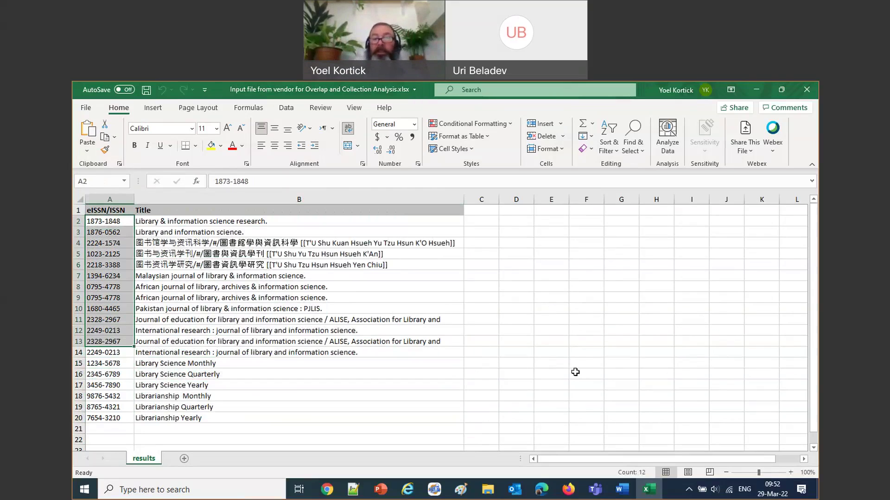
# - Return to Alma in Firefox and create a new Look Up Titles analysis
pyautogui.click(569, 489)
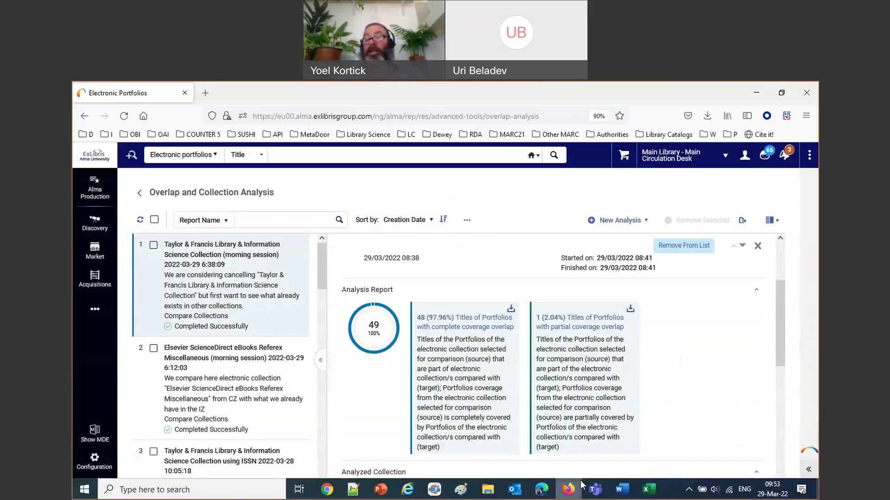
pyautogui.click(616, 223)
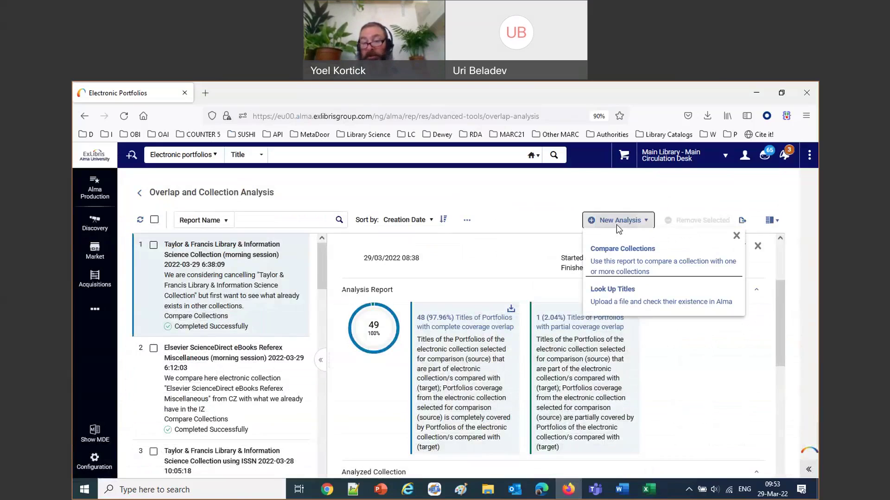
pyautogui.click(609, 302)
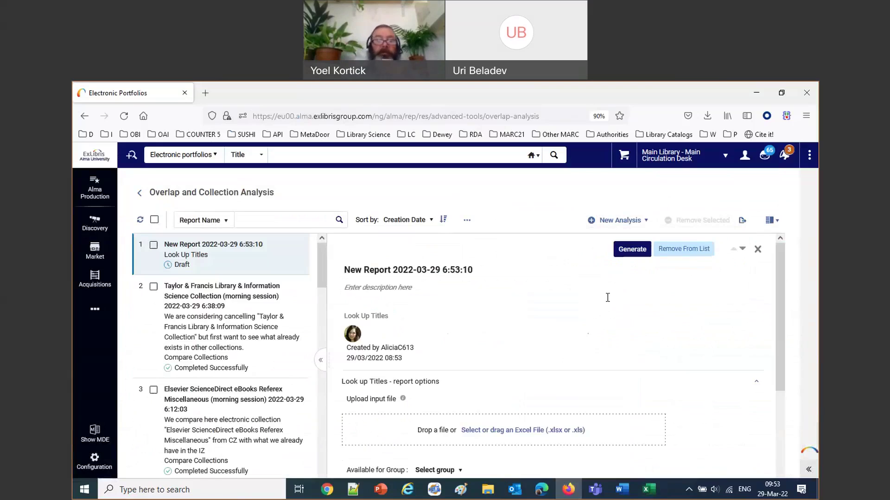
# - Replace "New Report" in the report name with "Compare file from vendor (morning)", keeping the date and time
pyautogui.click(362, 270)
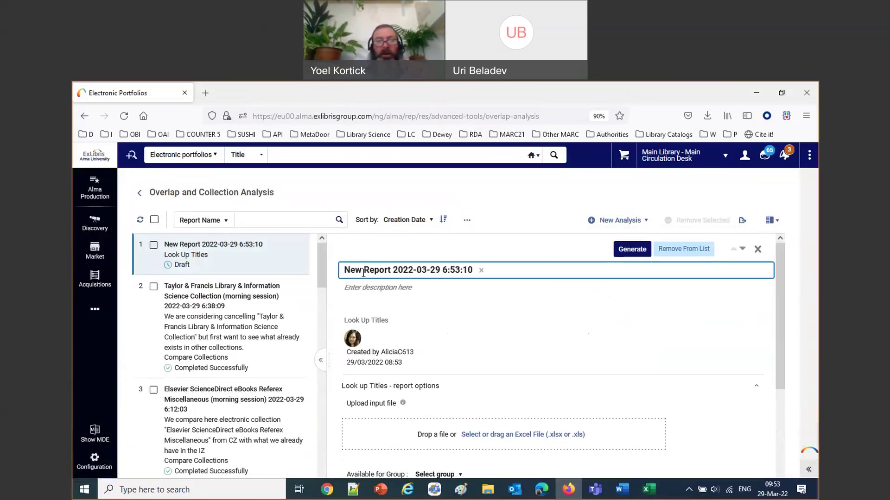
pyautogui.moveTo(391, 271); pyautogui.dragTo(327, 271)
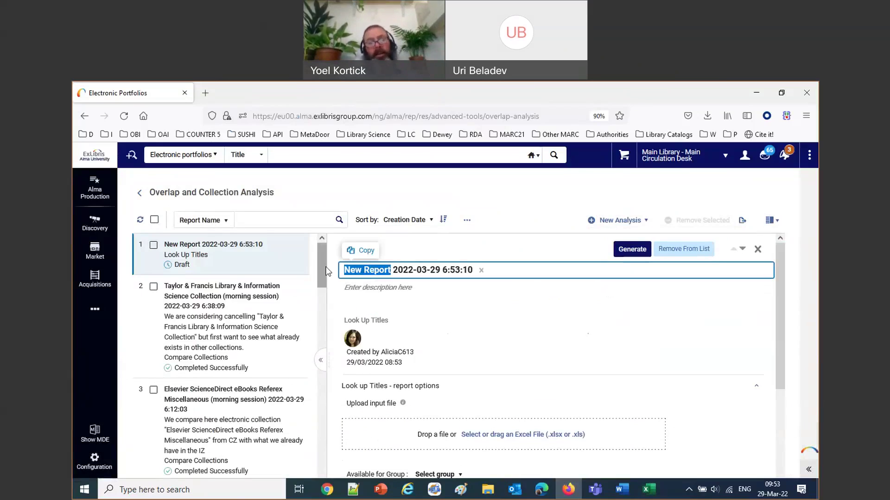
pyautogui.write('Compare fi')
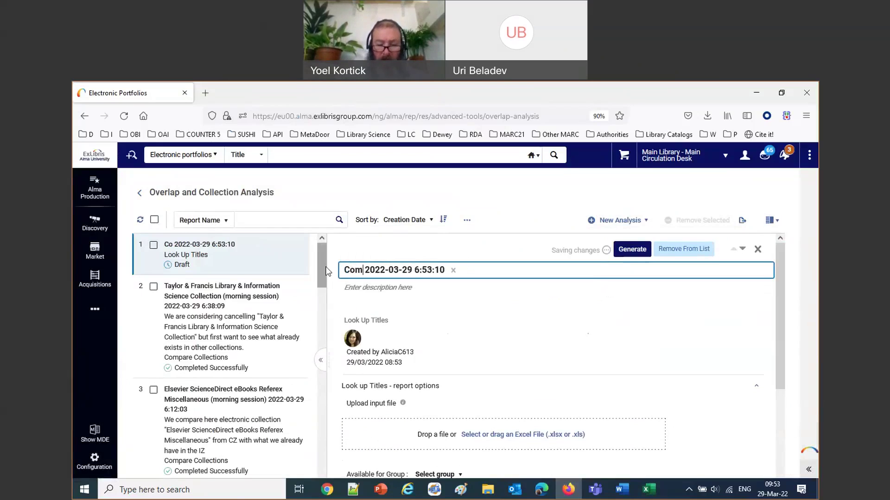
pyautogui.write('le from venbdor (')
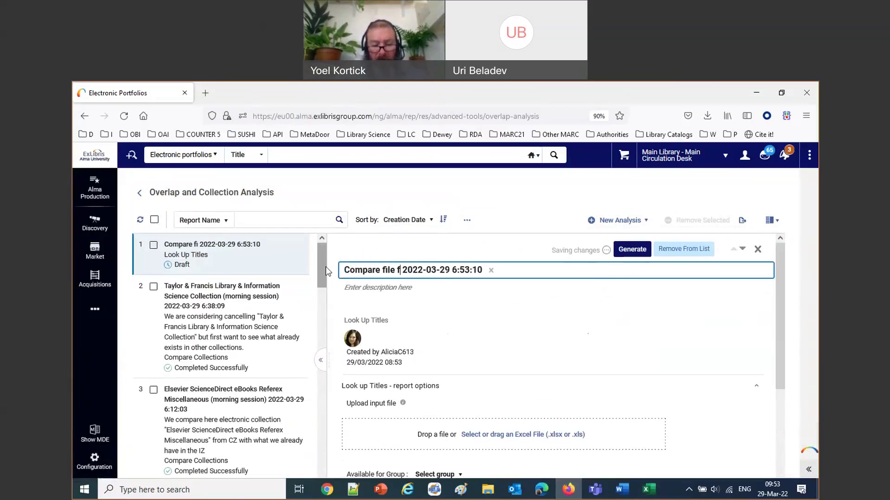
pyautogui.write('morn')
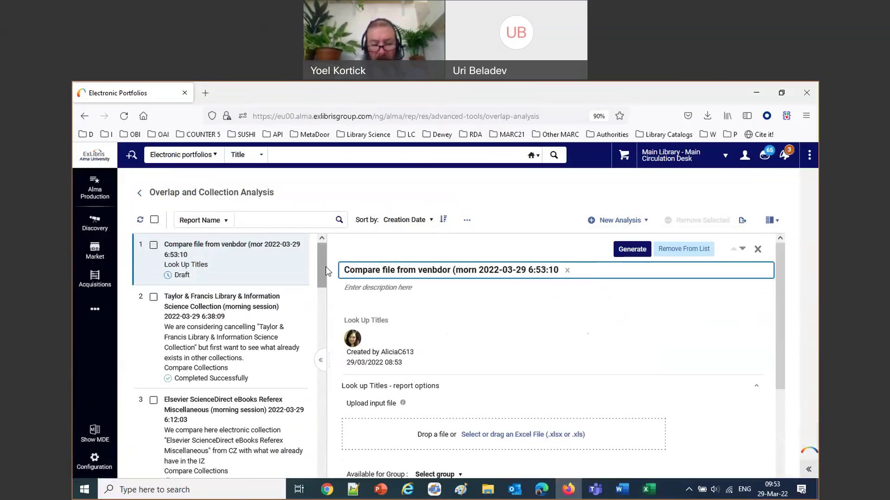
pyautogui.write('ing)')
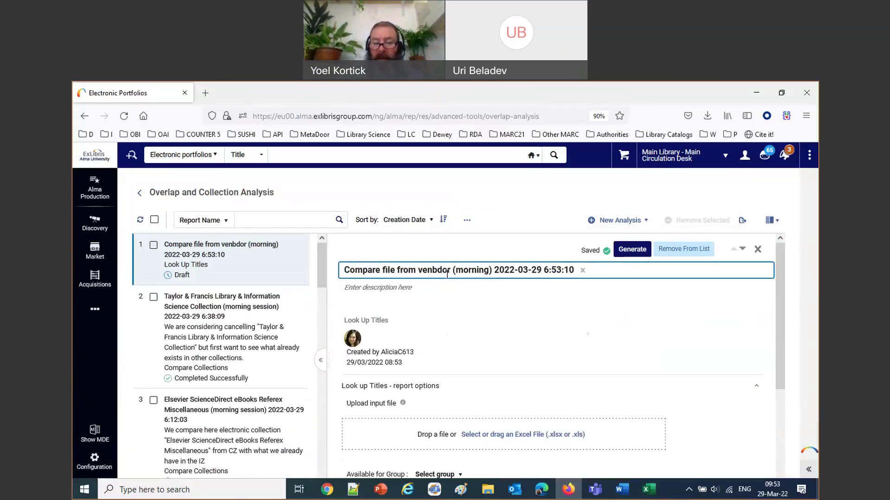
pyautogui.press('BackSpace')
# - Enter a report description saying that the vendor's list is being compared "to see what we already have", naming the vendor and correcting the misspelled words
pyautogui.click(411, 286)
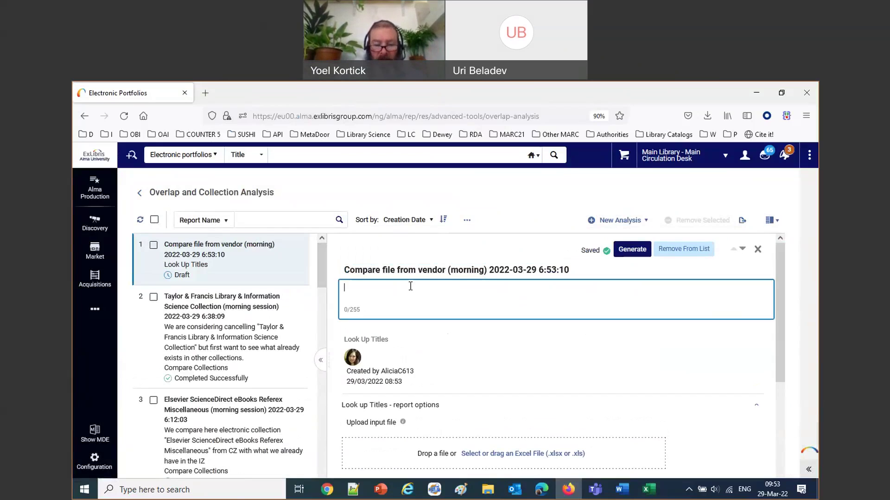
pyautogui.write('I am comp')
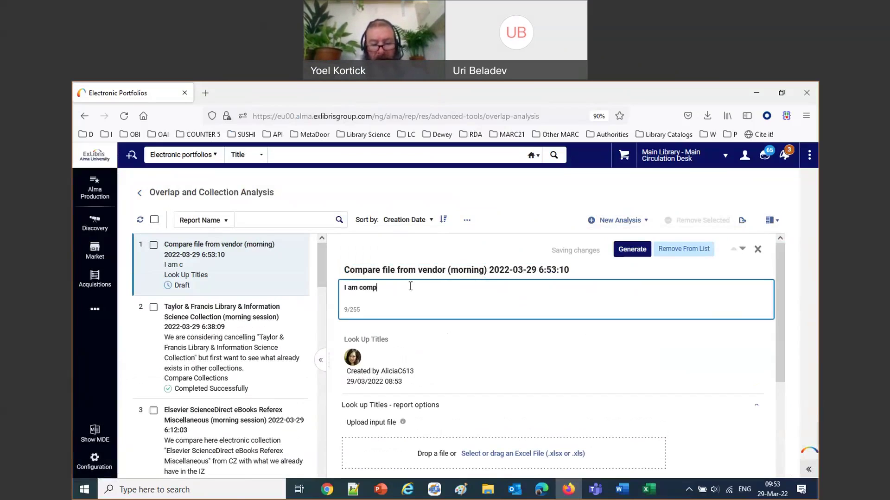
pyautogui.write('aring frokm vendoir "A. Chen"')
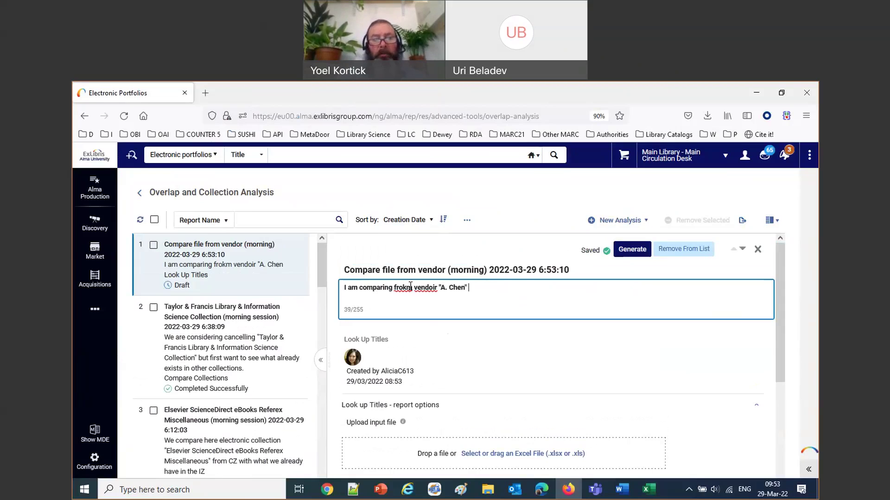
pyautogui.rightClick(410, 286)
pyautogui.click(444, 252)
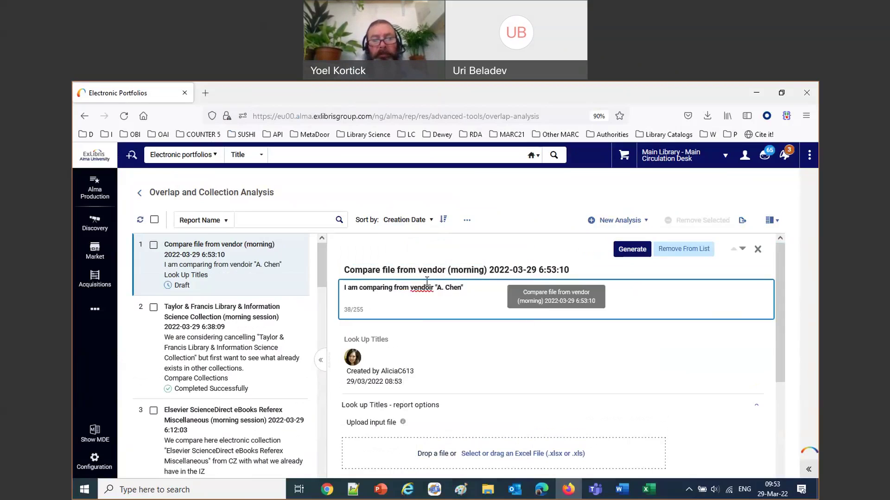
pyautogui.rightClick(427, 284)
pyautogui.click(459, 264)
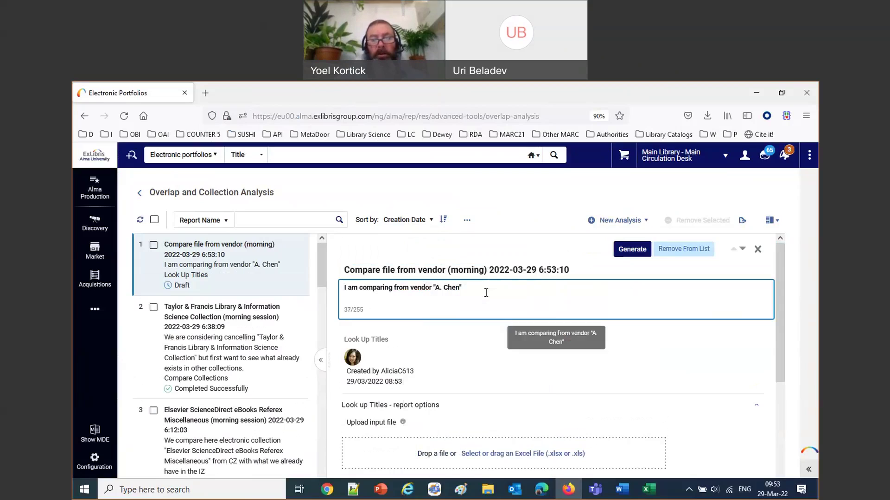
pyautogui.write('to se')
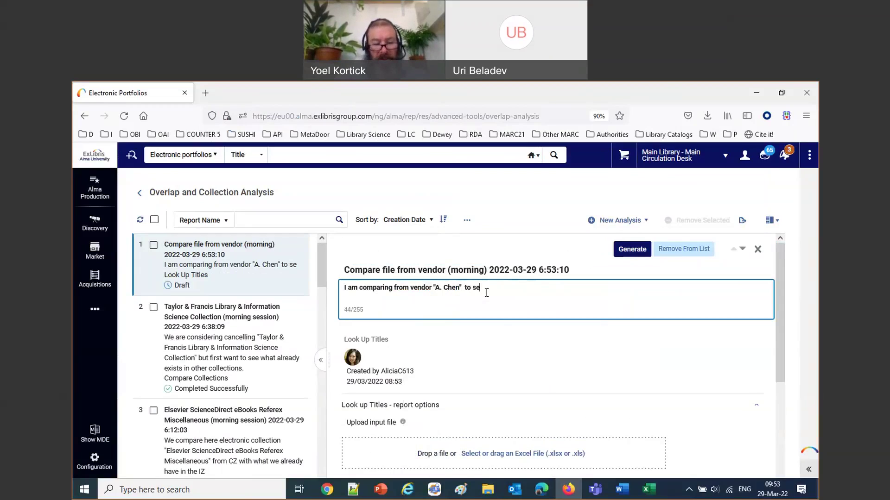
pyautogui.write('e what we already have')
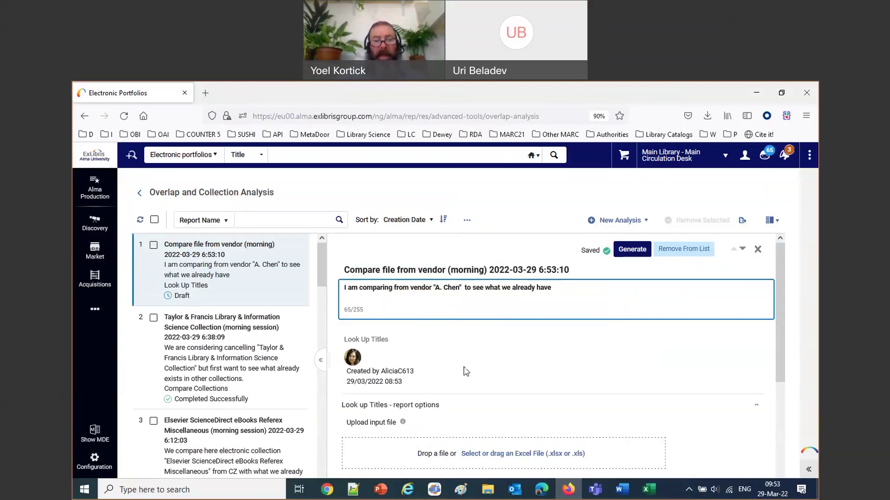
# - Start choosing an Excel input file for the report and search the Education folder for "input"
pyautogui.scroll(-2, 466, 371)
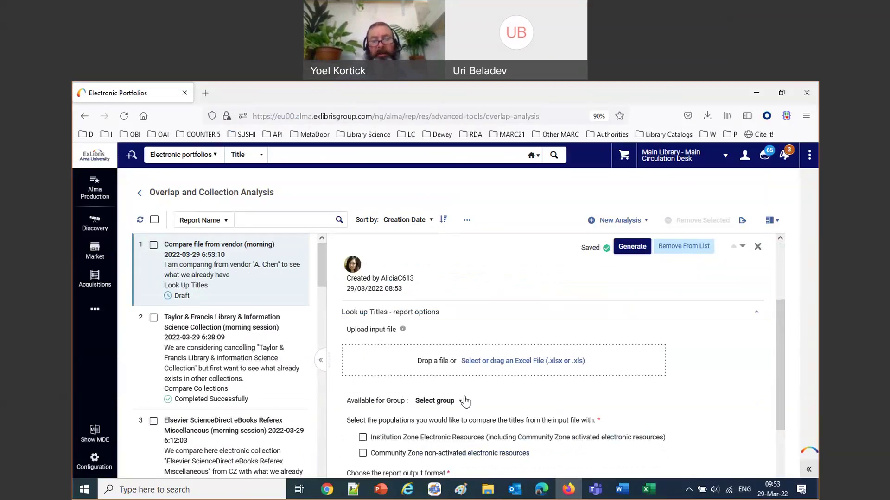
pyautogui.click(482, 356)
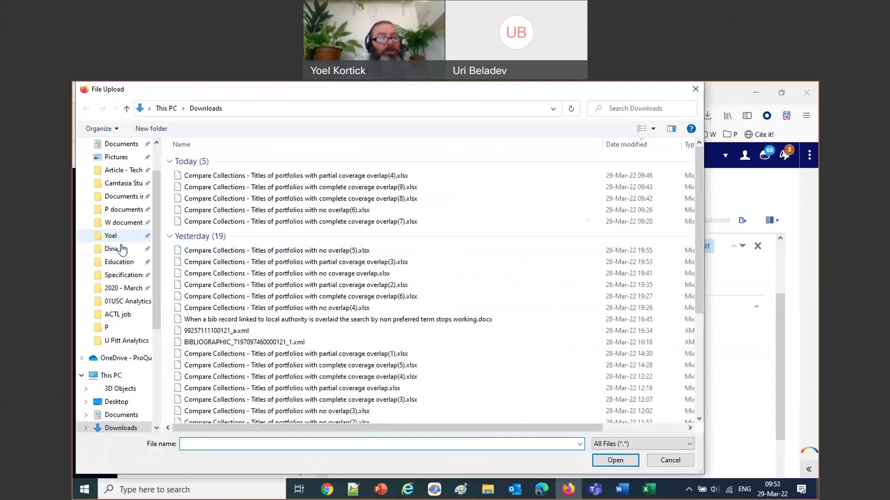
pyautogui.click(119, 262)
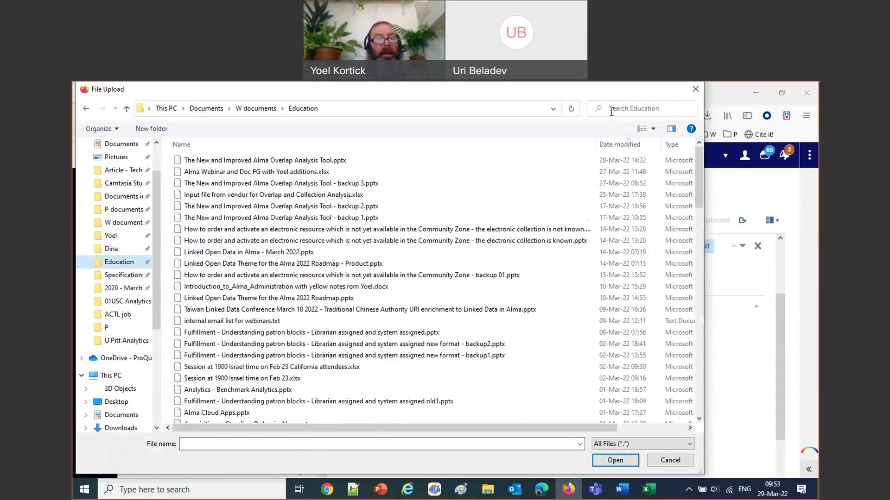
pyautogui.click(611, 112)
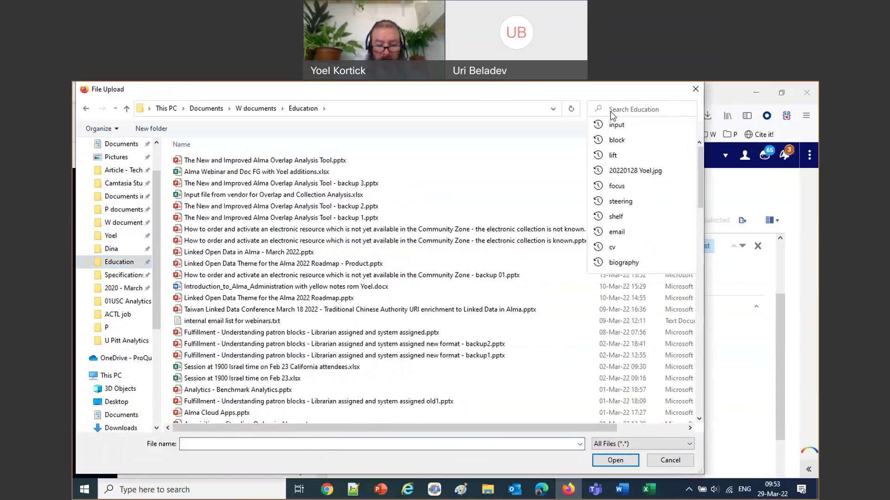
pyautogui.write('inout')
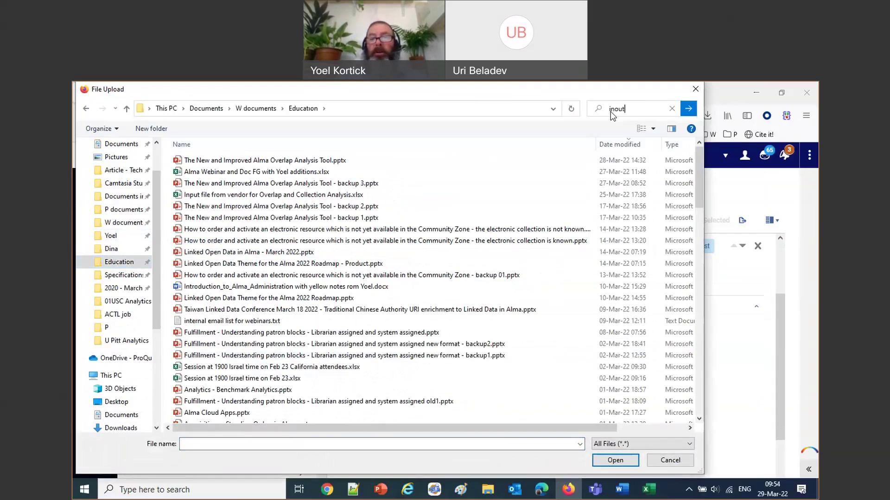
pyautogui.press('BackSpace')
pyautogui.press('BackSpace')
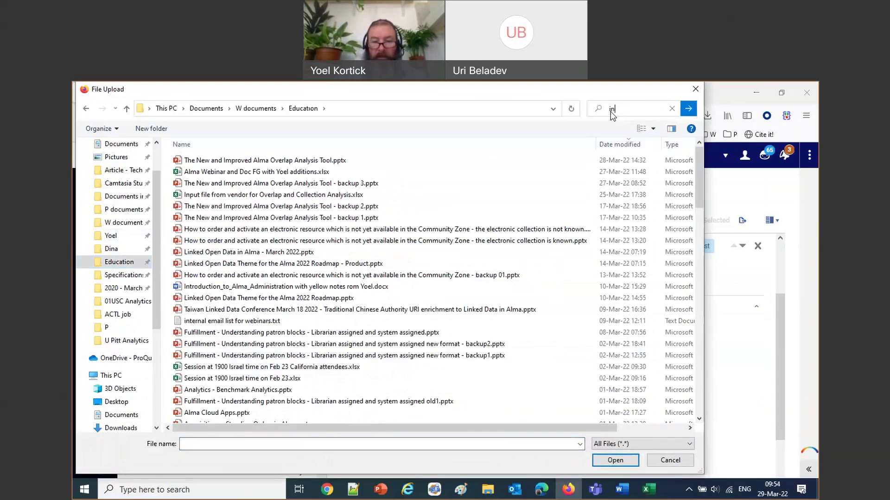
pyautogui.write('put')
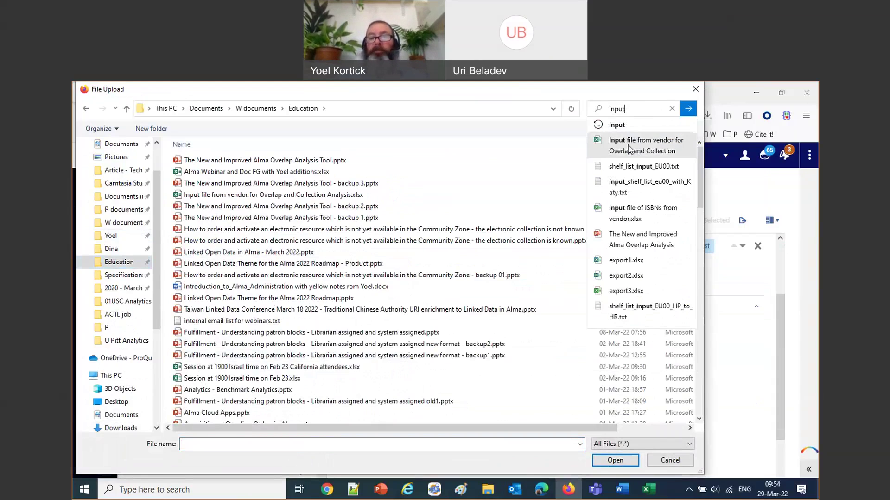
pyautogui.press('Return')
# - Switch to Excel, save the workbook as "Input file from vendor for Overlap and Collection Analysis morning" in the Education folder, and close it
pyautogui.hotkey('alt', 'Tab')
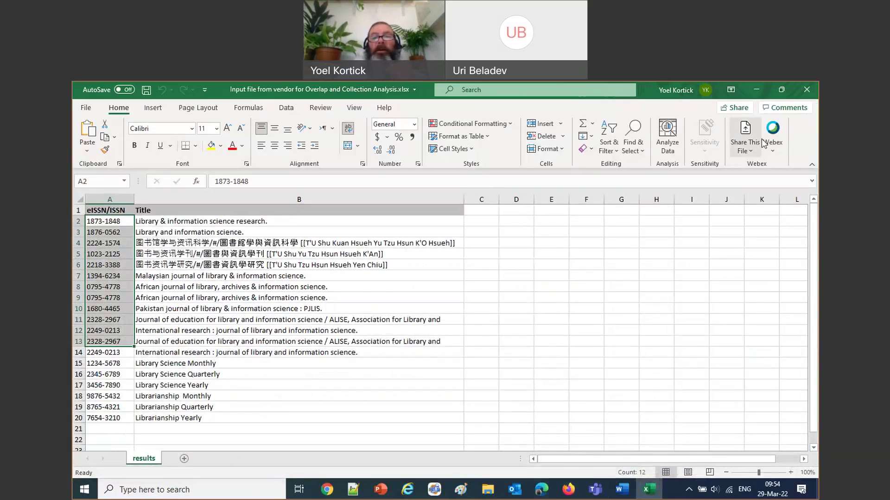
pyautogui.click(86, 109)
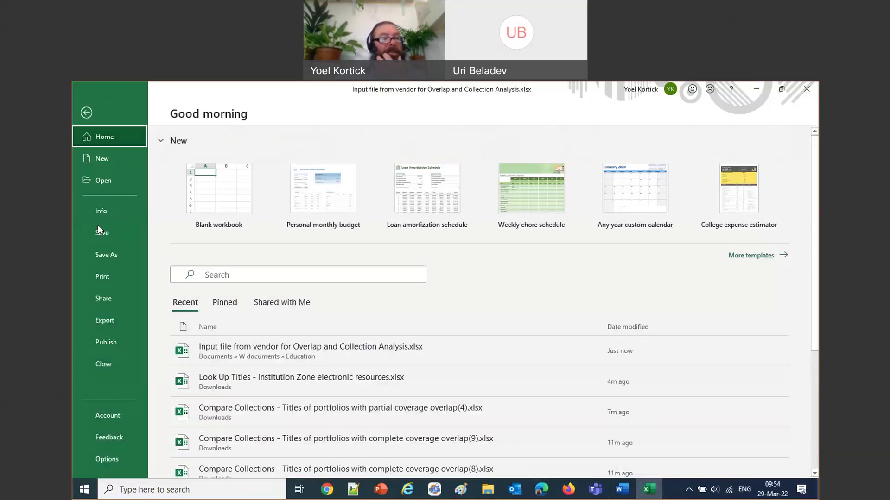
pyautogui.click(110, 256)
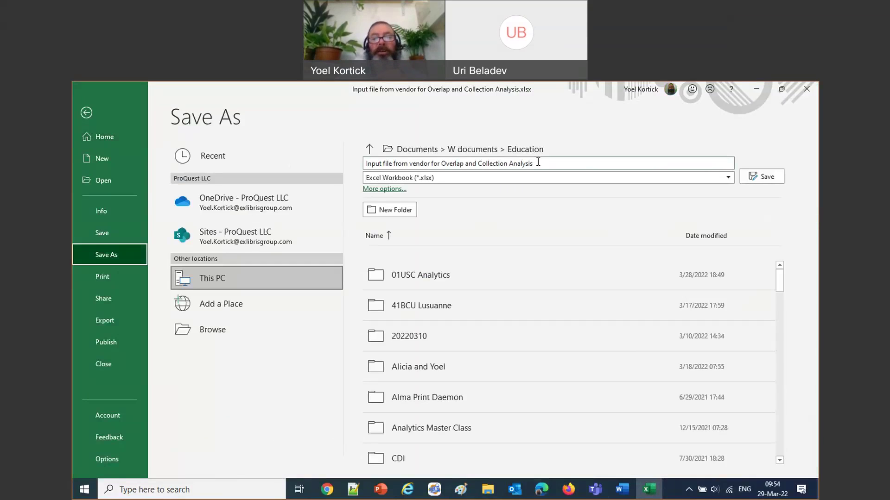
pyautogui.click(537, 161)
pyautogui.click(539, 162)
pyautogui.write('m')
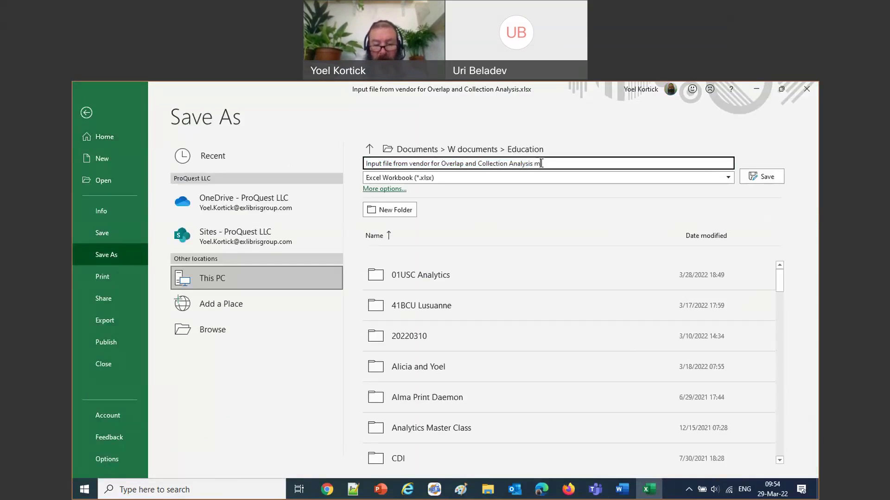
pyautogui.write('orning')
pyautogui.hotkey('ctrl', 'a')
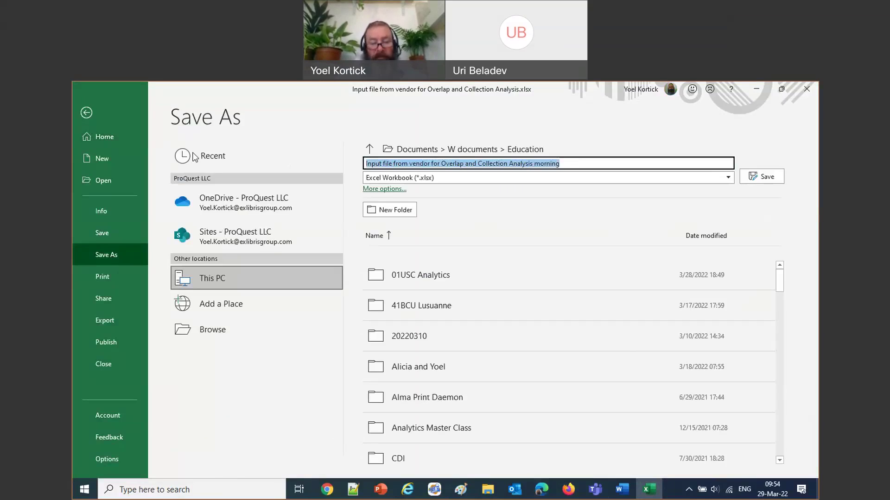
pyautogui.click(756, 180)
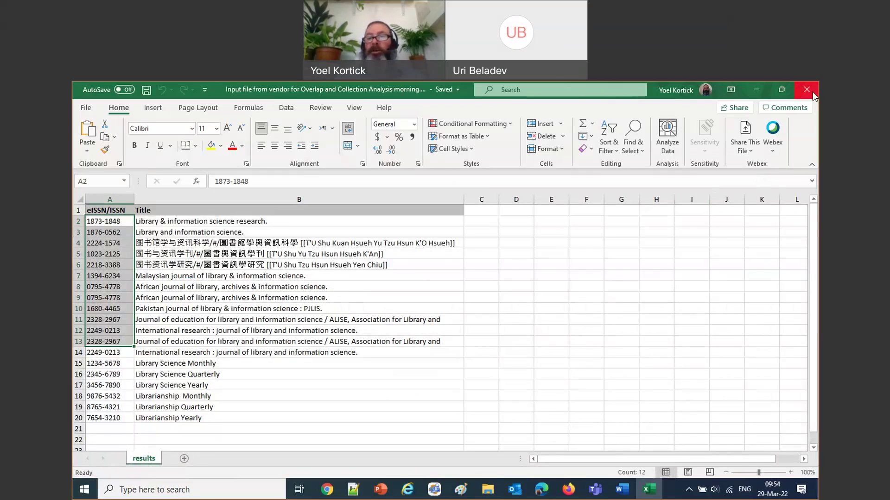
pyautogui.click(808, 90)
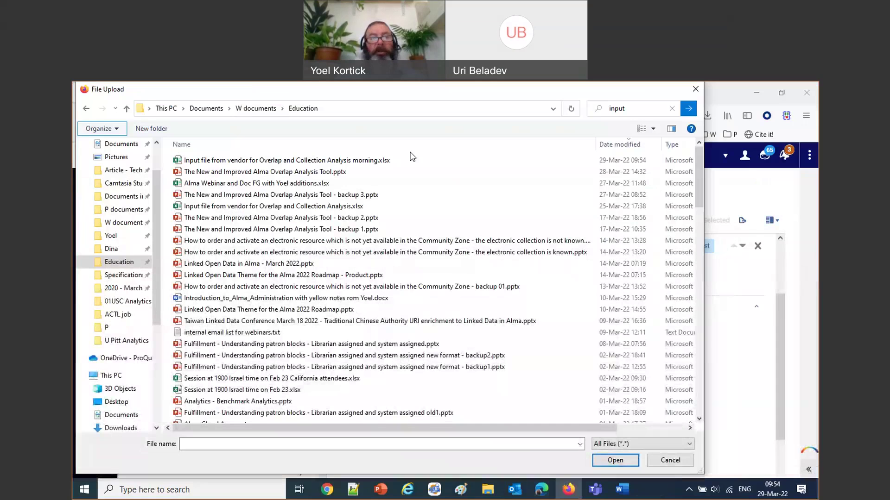
# - Upload "Input file from vendor for Overlap and Collection Analysis morning.xlsx" as the report's input file
pyautogui.doubleClick(376, 161)
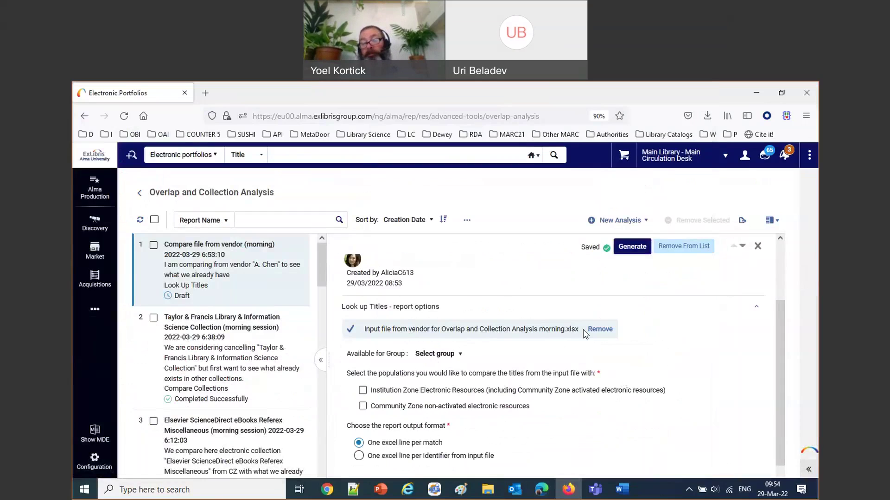
pyautogui.scroll(-1, 635, 395)
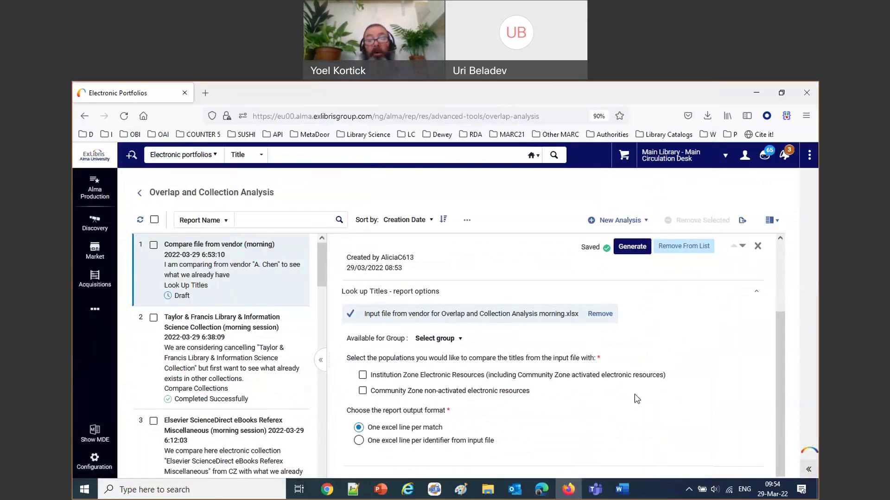
# - Choose Institution Zone Electronic Resources as the comparison population, leaving the group unselected and one Excel line per match, and generate the report
pyautogui.click(461, 338)
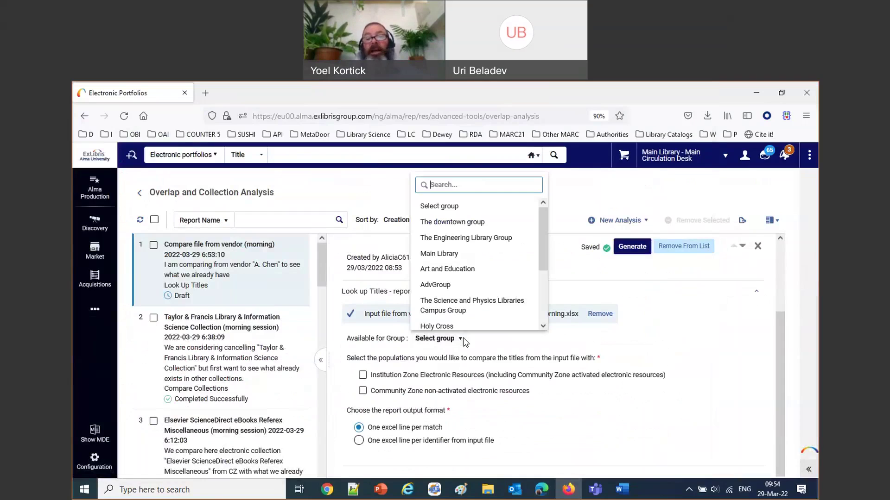
pyautogui.click(713, 323)
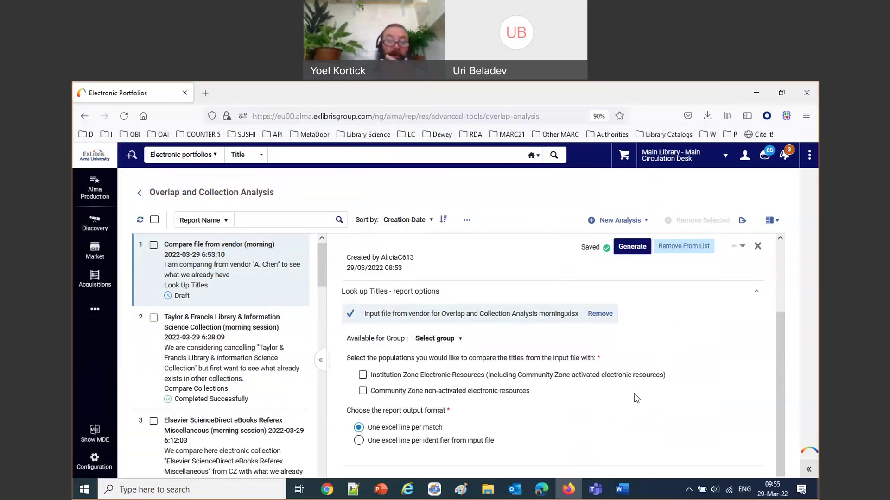
pyautogui.click(362, 377)
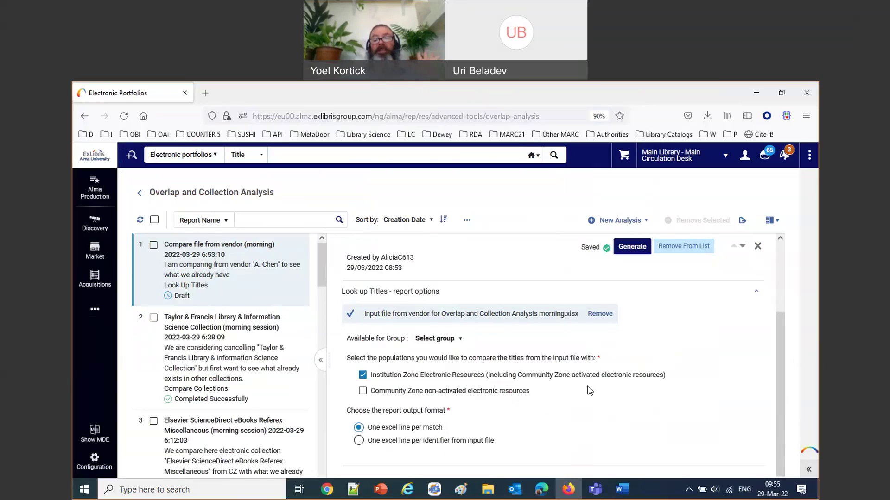
pyautogui.click(632, 250)
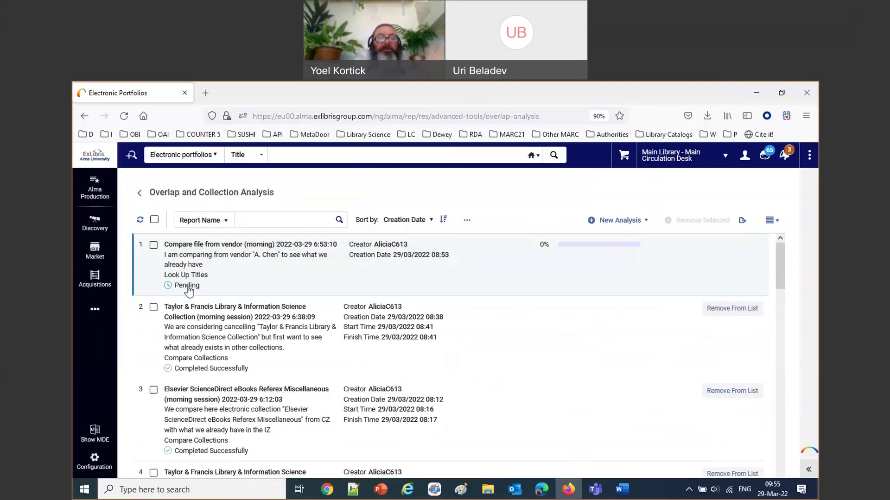
# - Switch to the PowerPoint presentation and go through slides 55 to 60 on comparing a list of titles with the whole IZ
pyautogui.click(381, 492)
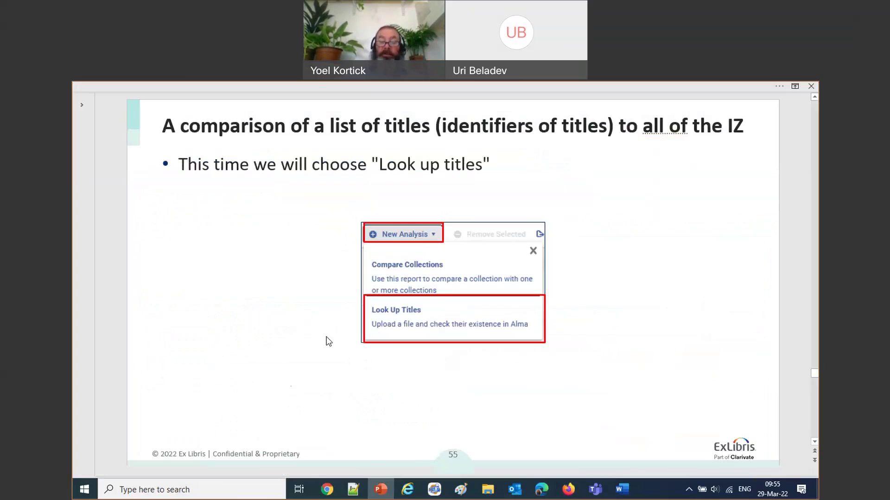
pyautogui.click(328, 341)
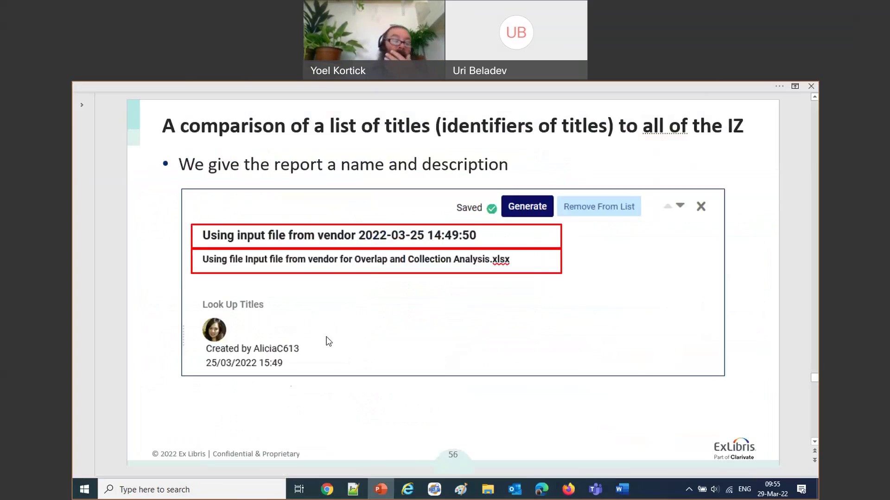
pyautogui.click(328, 341)
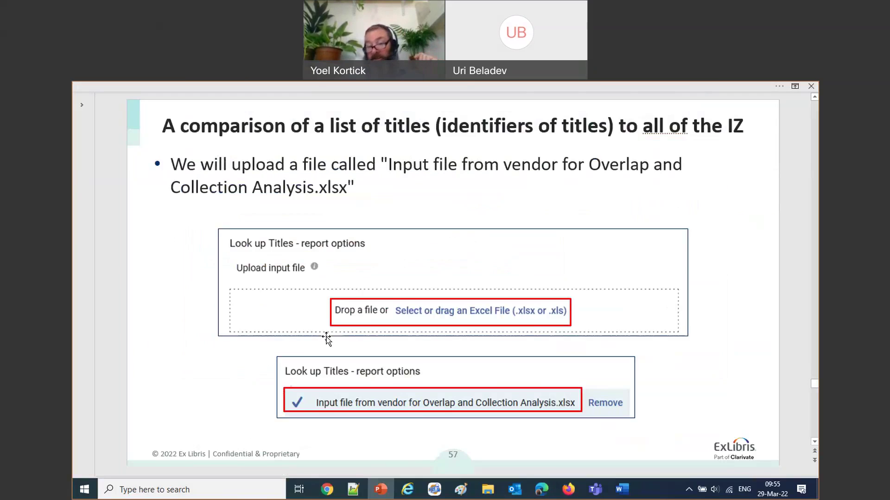
pyautogui.click(326, 337)
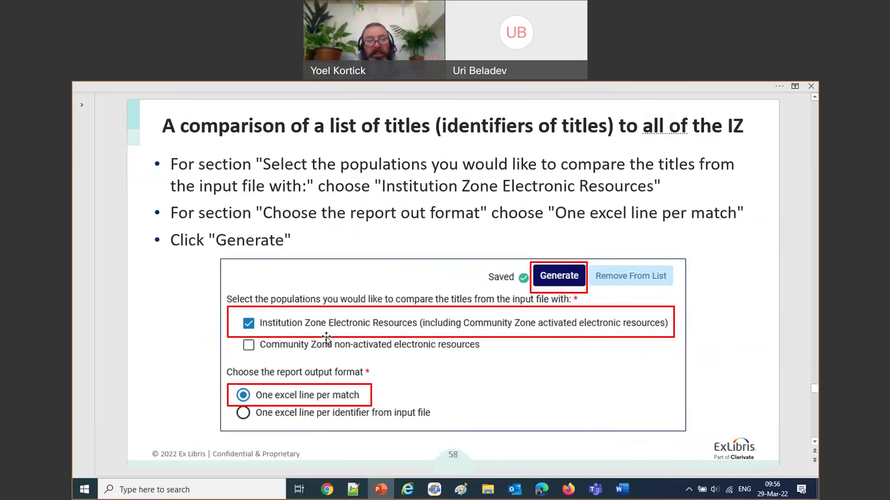
pyautogui.press('pagedown')
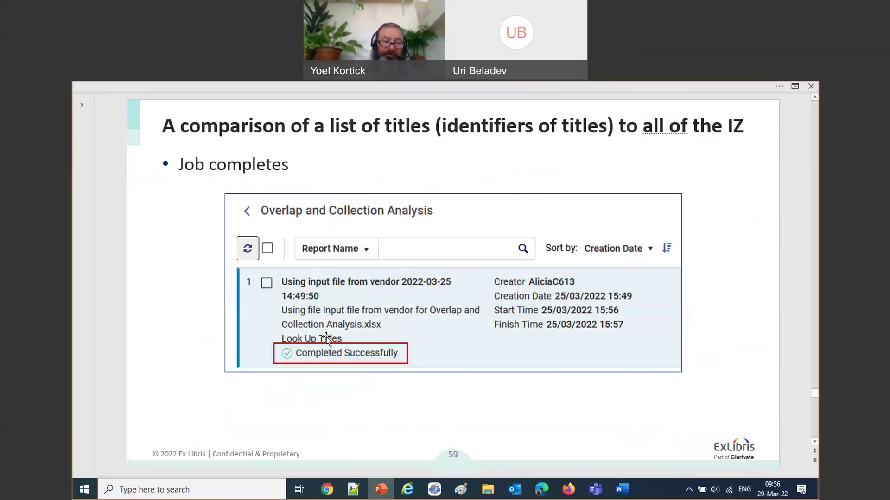
pyautogui.press('pagedown')
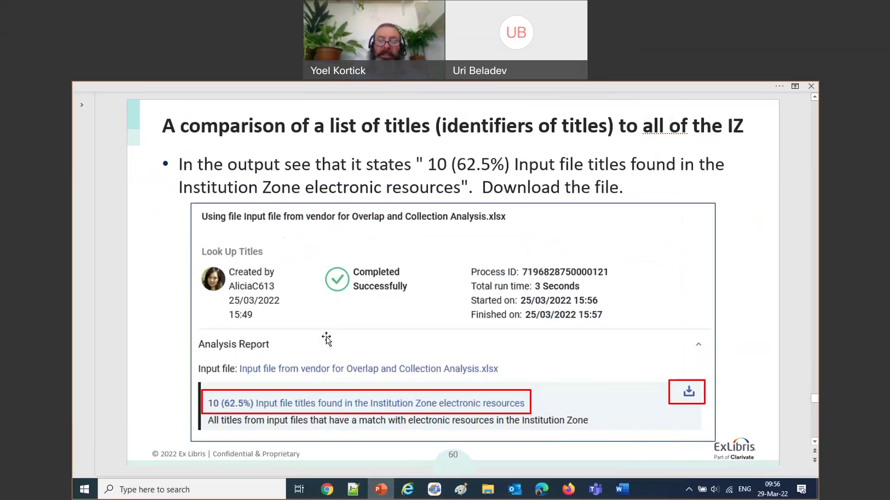
# - Return to Alma in Firefox and open the "Compare file from vendor (morning)" report to view its analysis results
pyautogui.click(569, 490)
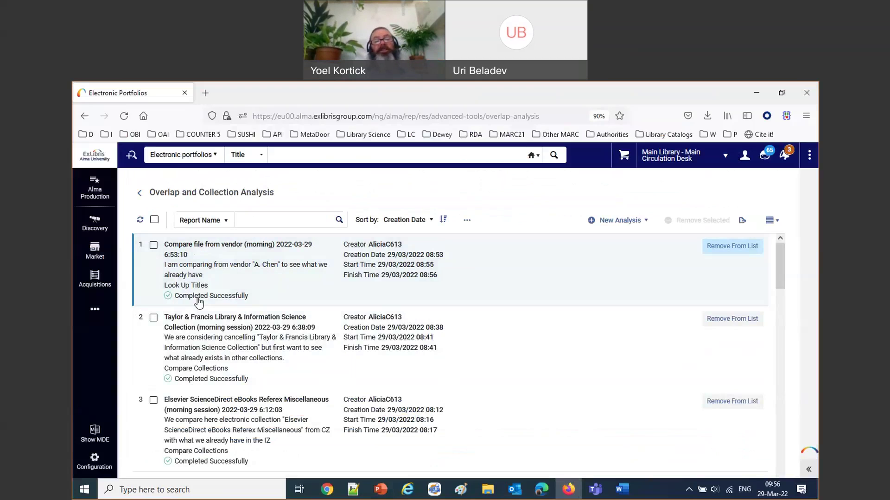
pyautogui.click(585, 275)
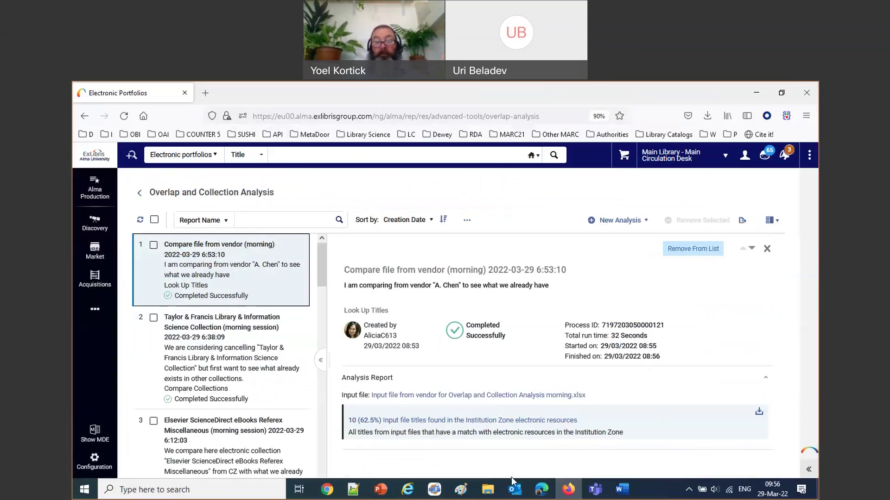
# - Switch to File Explorer, search the Education folder for "morning" and open the vendor input file for overlap analysis in Excel
pyautogui.click(487, 489)
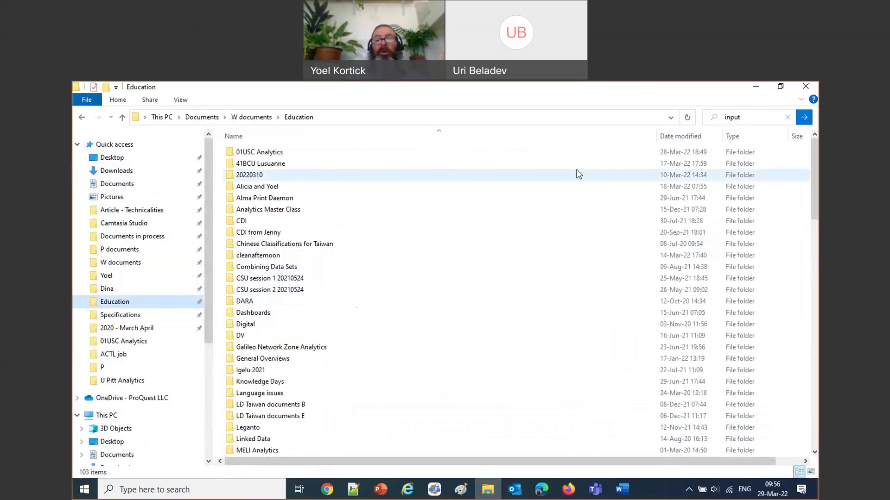
pyautogui.click(754, 120)
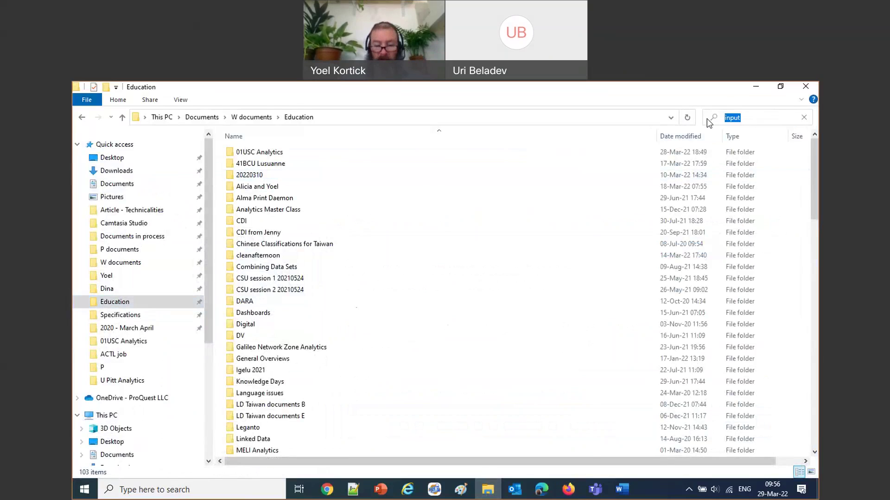
pyautogui.write('morning')
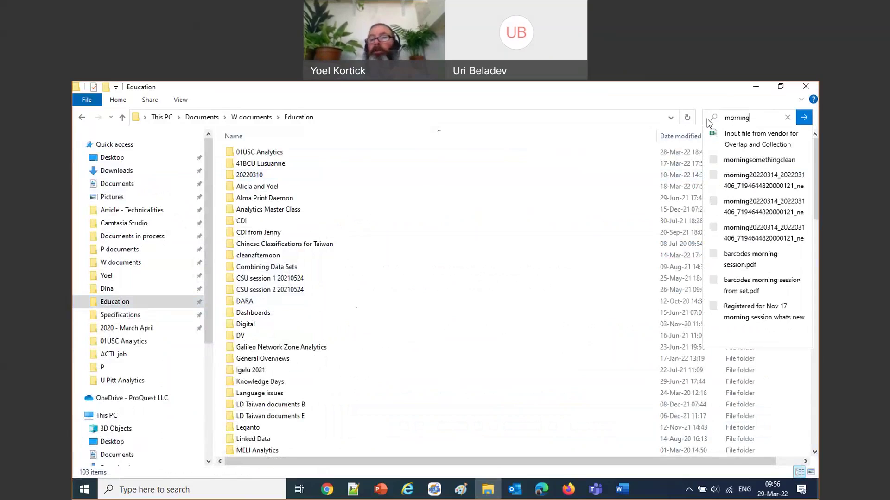
pyautogui.click(749, 138)
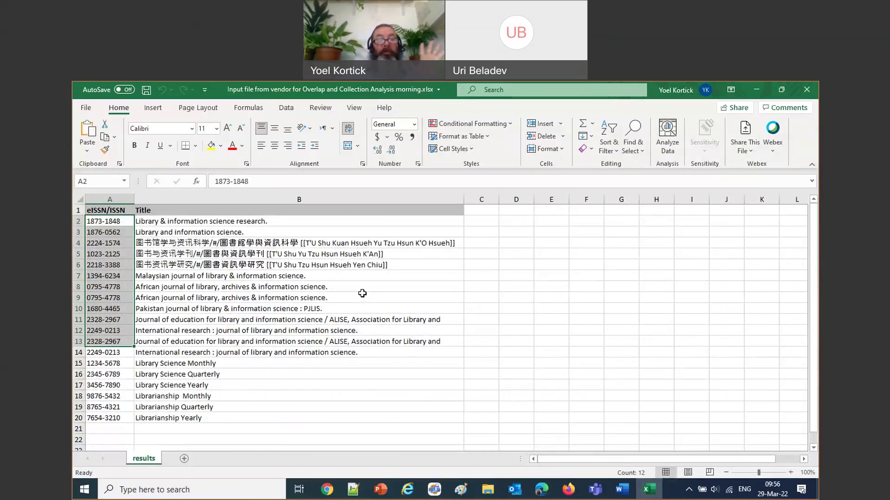
# - Return to Alma in Firefox, download the report of input file titles found in Institution Zone electronic resources, and open it in Excel
pyautogui.click(622, 490)
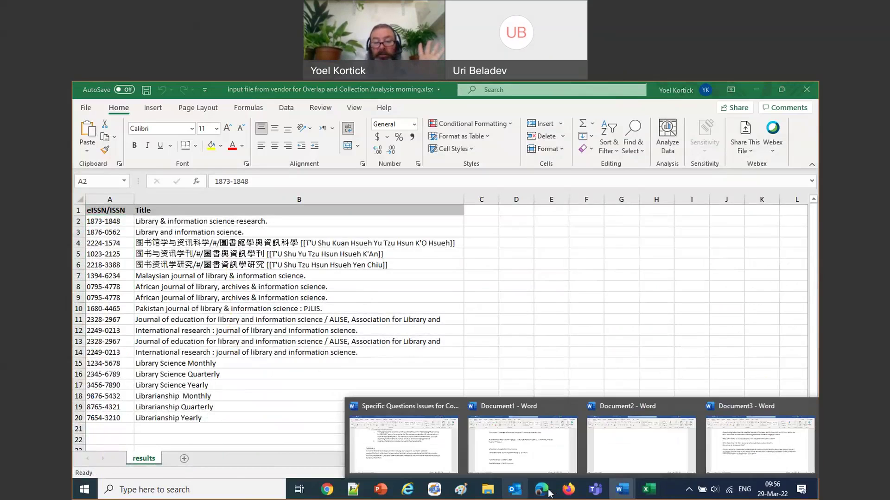
pyautogui.click(568, 490)
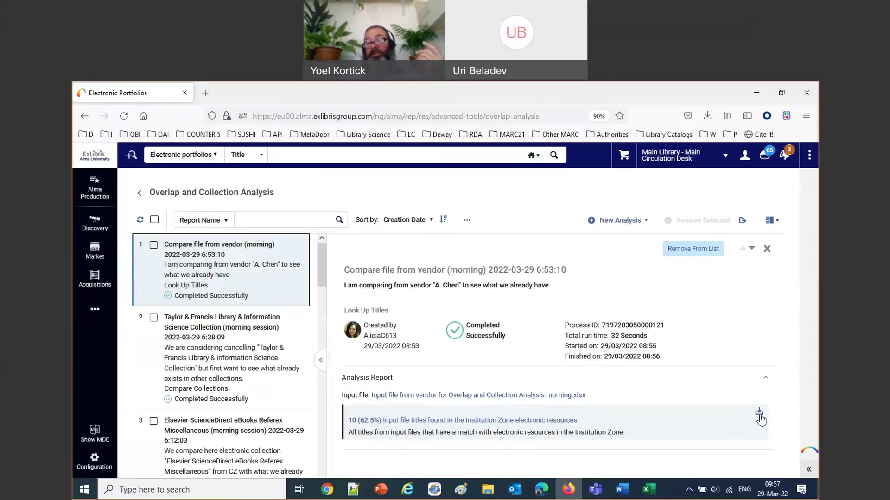
pyautogui.click(759, 415)
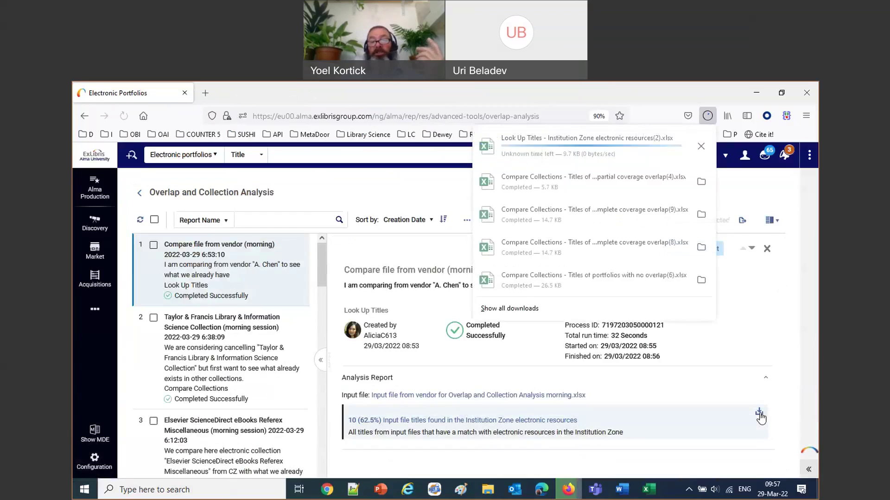
pyautogui.click(576, 138)
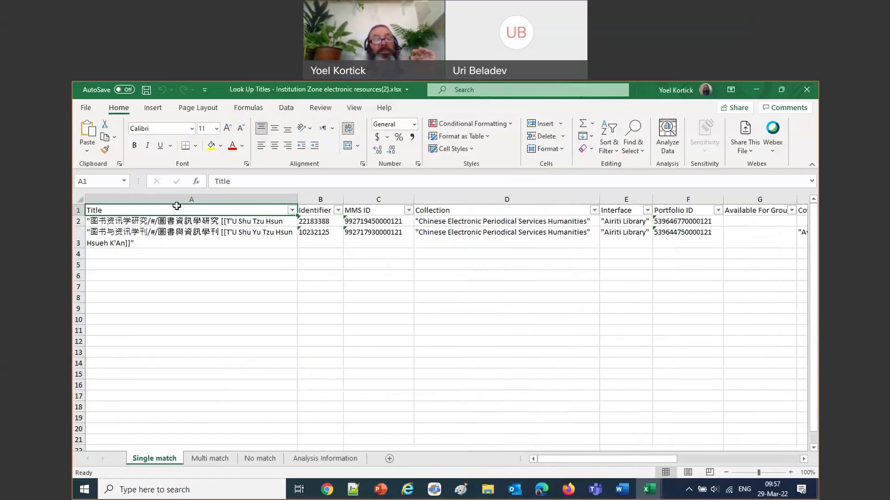
# - Copy the title in cell A2 of the Single match sheet and search Alma's electronic portfolios in Firefox for it by title
pyautogui.click(181, 221)
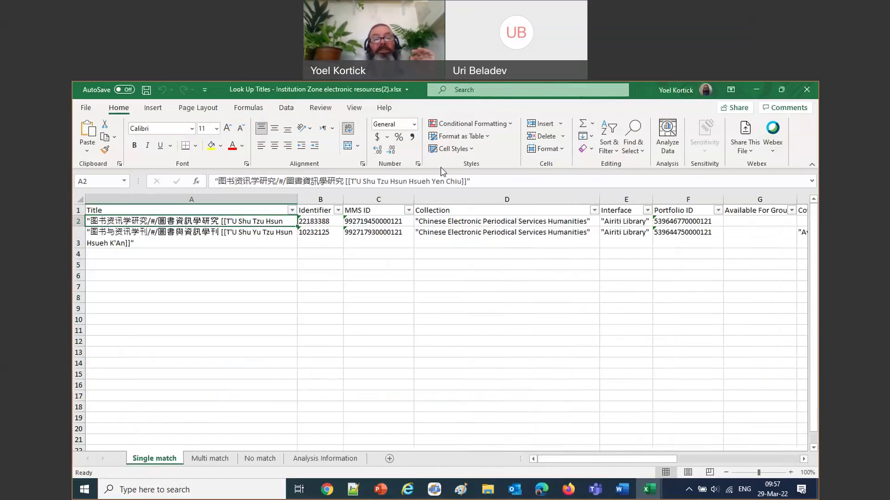
pyautogui.moveTo(498, 182); pyautogui.dragTo(189, 187)
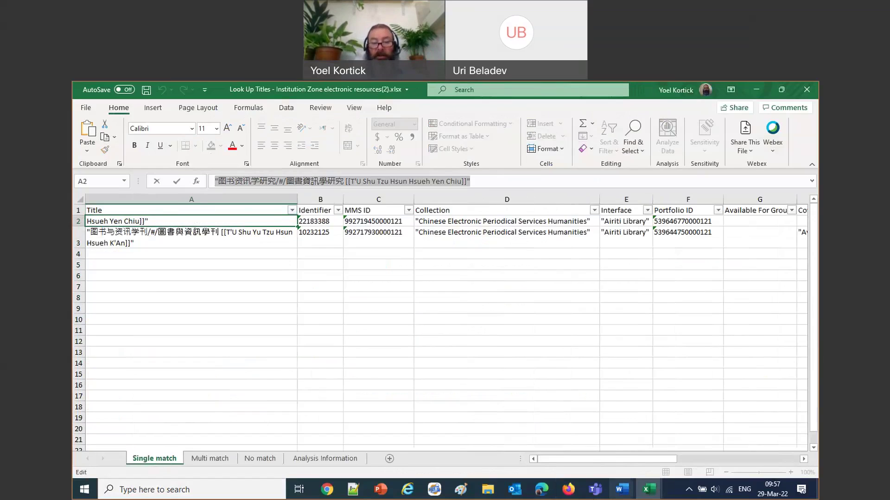
pyautogui.click(570, 494)
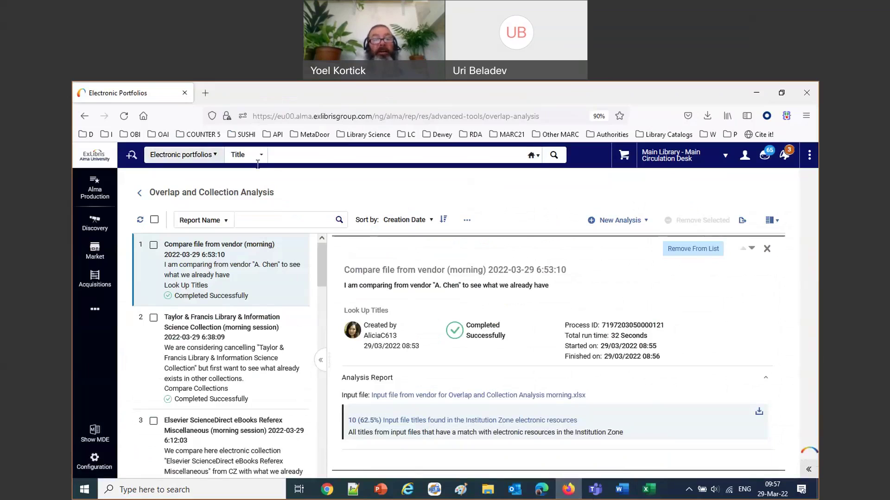
pyautogui.click(291, 154)
pyautogui.write('图书资讯学研究/#/圖書資訊學研究 [[TU Shu Tzu Hsun Hsueh Yen Chiu]]')
pyautogui.press('Return')
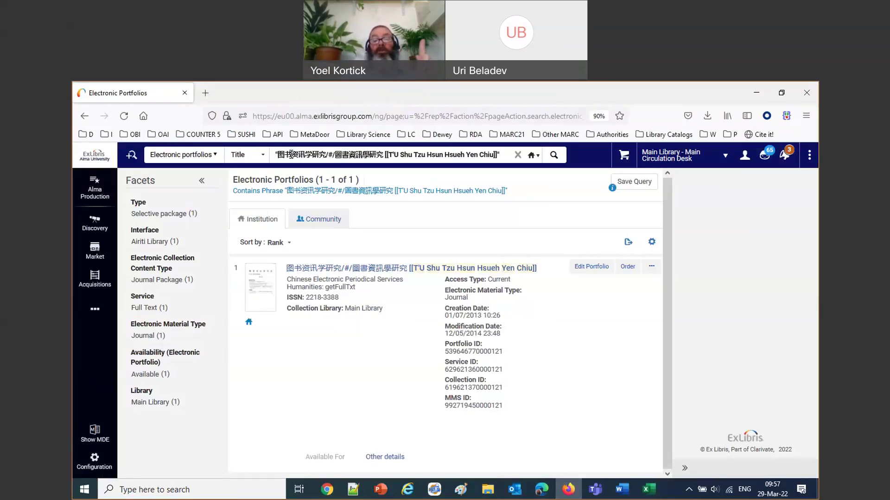
# - Switch back to the Look Up Titles workbook in Excel and copy the first journal title on the Multi match sheet
pyautogui.click(653, 491)
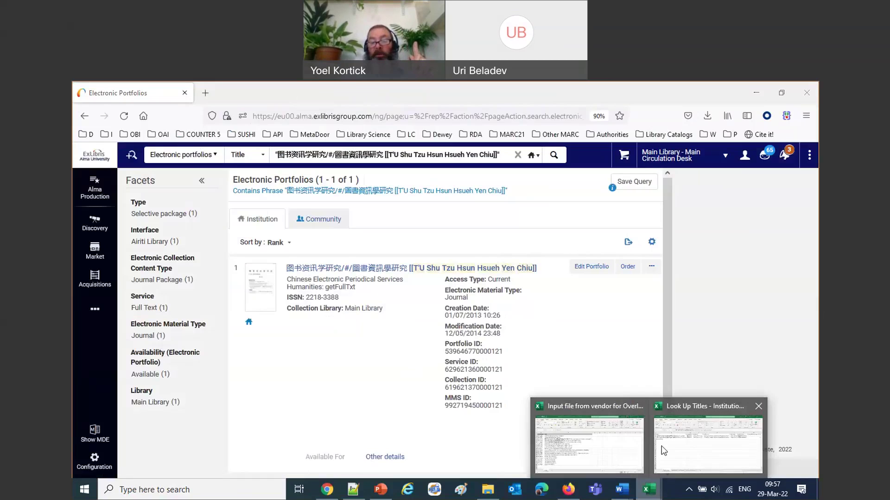
pyautogui.click(671, 450)
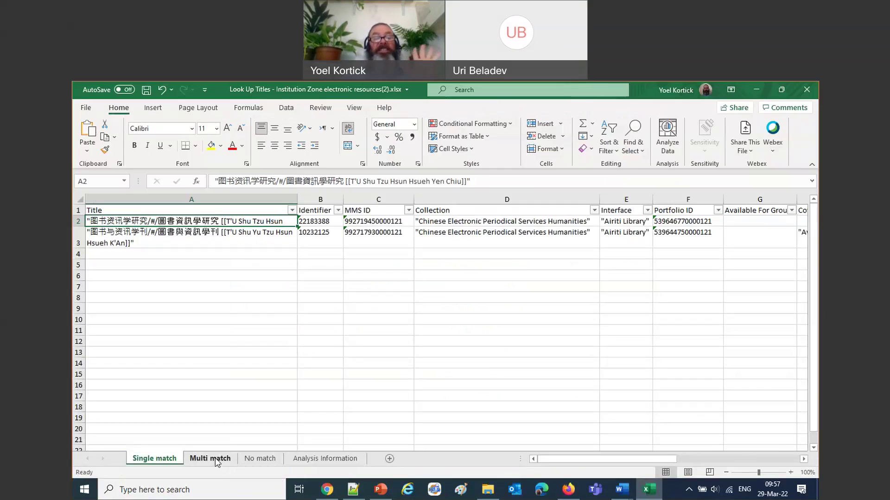
pyautogui.click(211, 459)
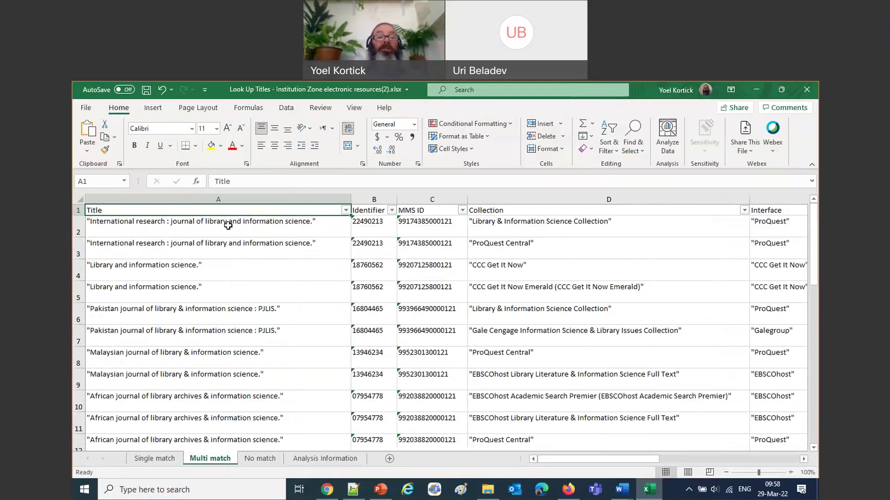
pyautogui.click(227, 225)
pyautogui.moveTo(444, 181); pyautogui.dragTo(125, 190)
pyautogui.hotkey('ctrl', 'c')
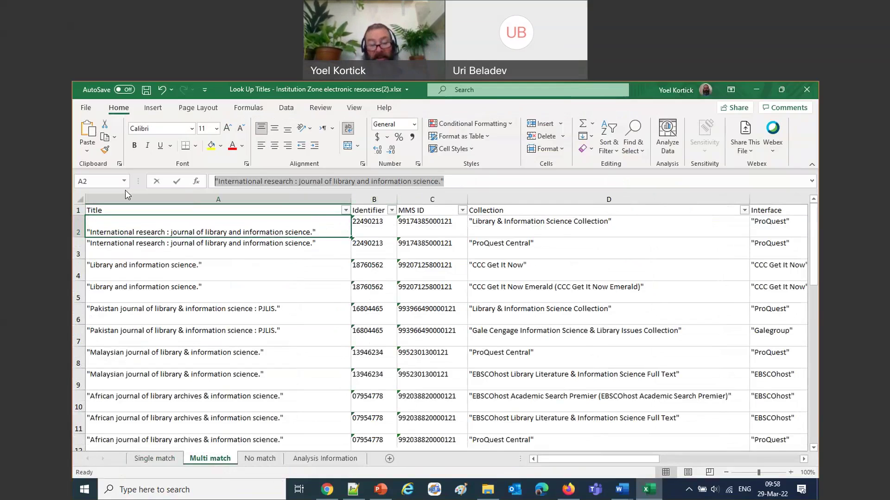
# - Examine the repeated title rows on the Multi match sheet and compare the collections of the two "International research" rows
pyautogui.doubleClick(223, 274)
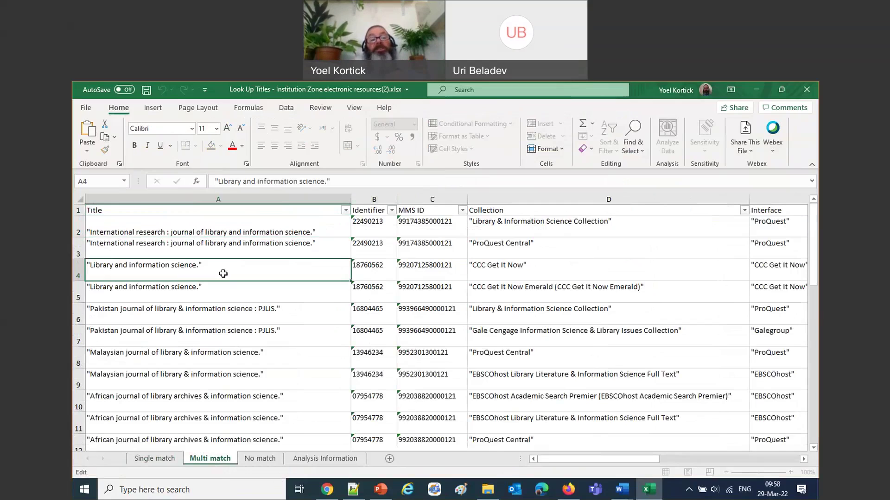
pyautogui.click(227, 295)
pyautogui.click(224, 227)
pyautogui.click(227, 249)
pyautogui.click(229, 231)
pyautogui.click(240, 255)
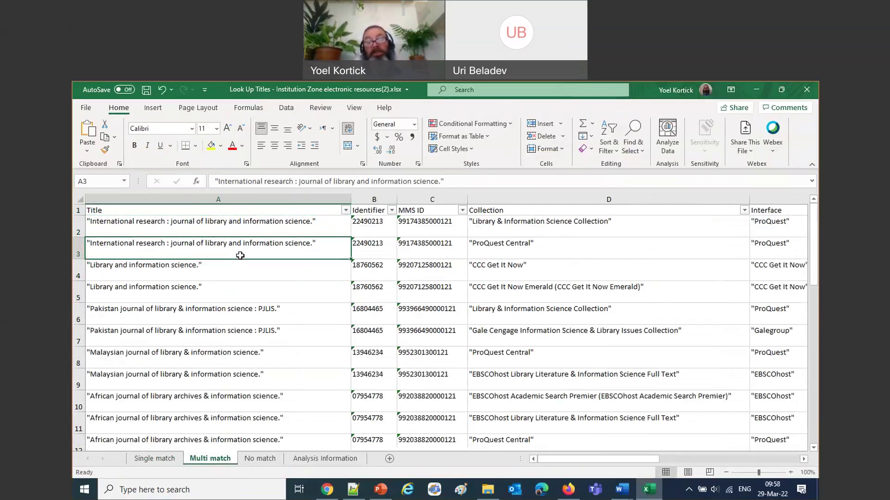
pyautogui.click(235, 227)
pyautogui.click(239, 247)
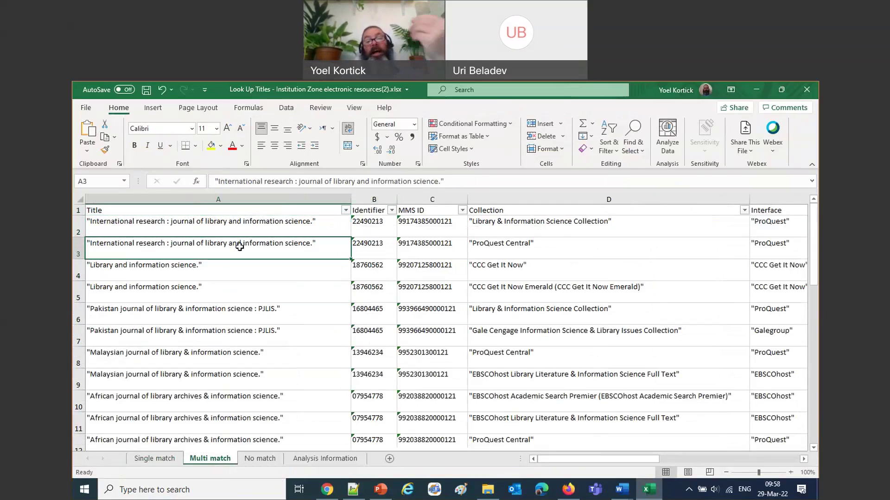
pyautogui.click(575, 227)
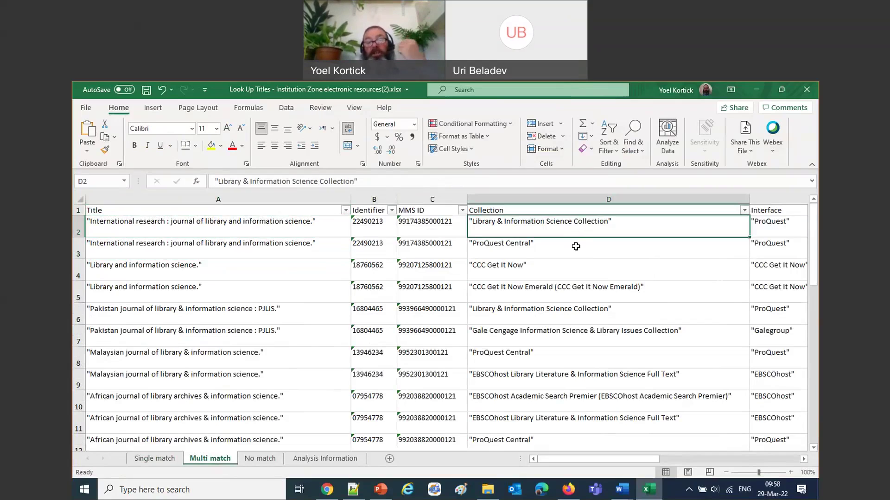
pyautogui.click(576, 246)
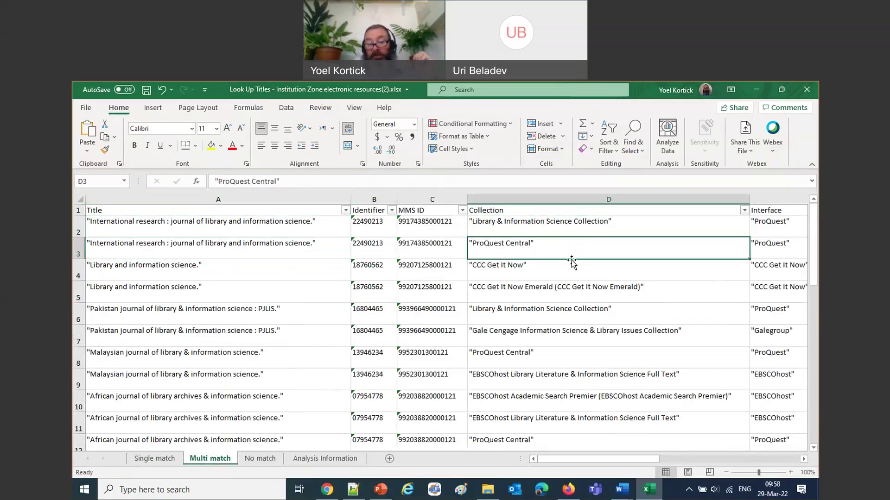
# - Search Alma's electronic portfolios in Firefox for the title "International research : journal of library and information science." and check the collections holding it
pyautogui.click(567, 488)
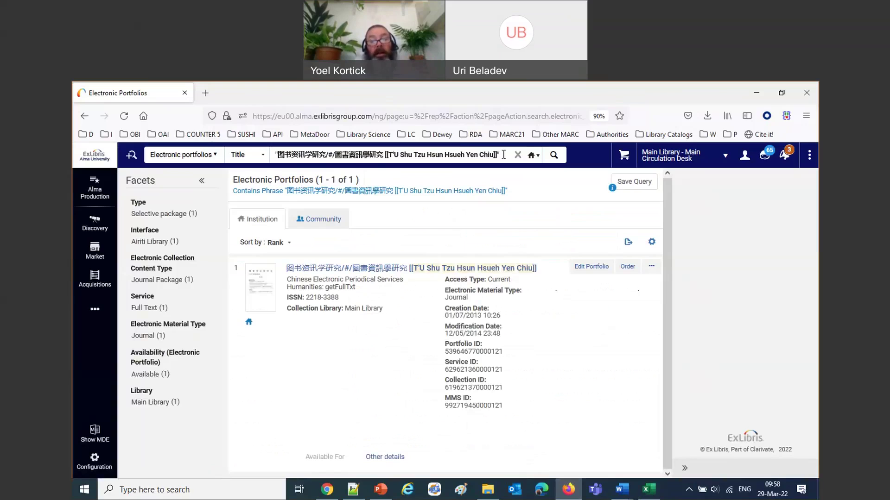
pyautogui.tripleClick(461, 154)
pyautogui.hotkey('ctrl', 'v')
pyautogui.press('Return')
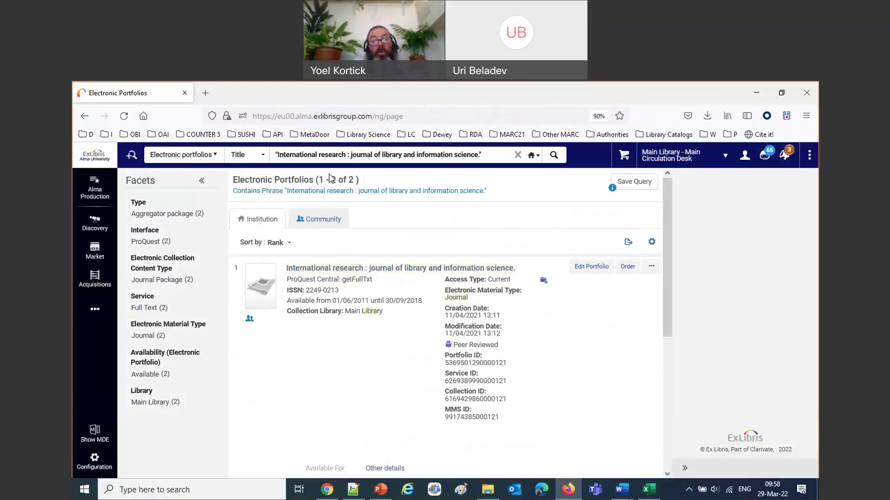
pyautogui.scroll(-3, 343, 326)
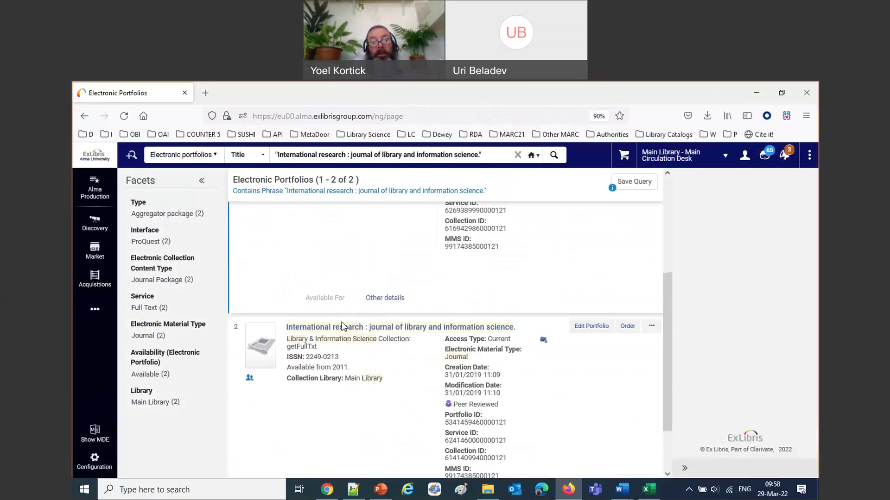
pyautogui.moveTo(286, 313); pyautogui.dragTo(422, 315)
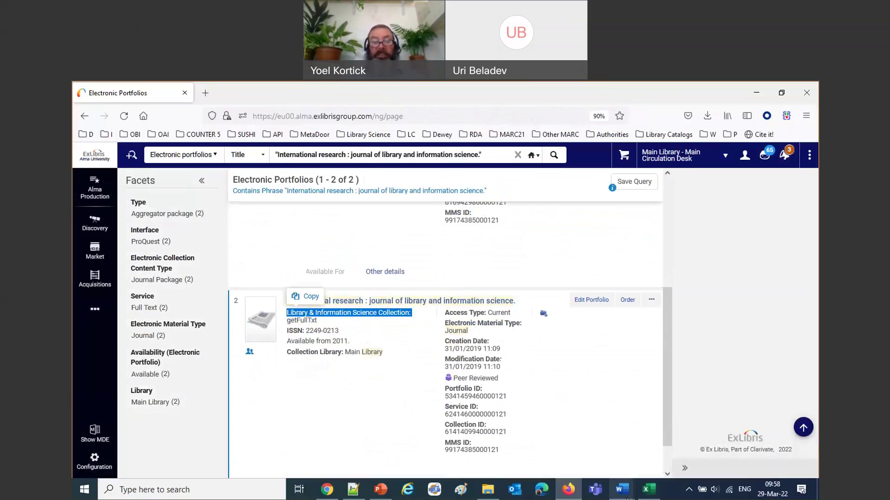
# - Return to the Look Up Titles workbook in Excel and review the No match identifiers and the Analysis Information sheet
pyautogui.click(649, 490)
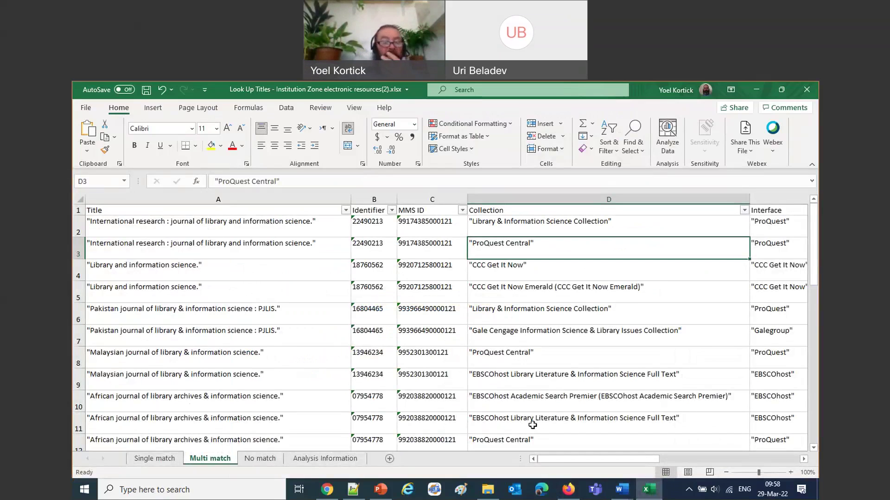
pyautogui.click(258, 460)
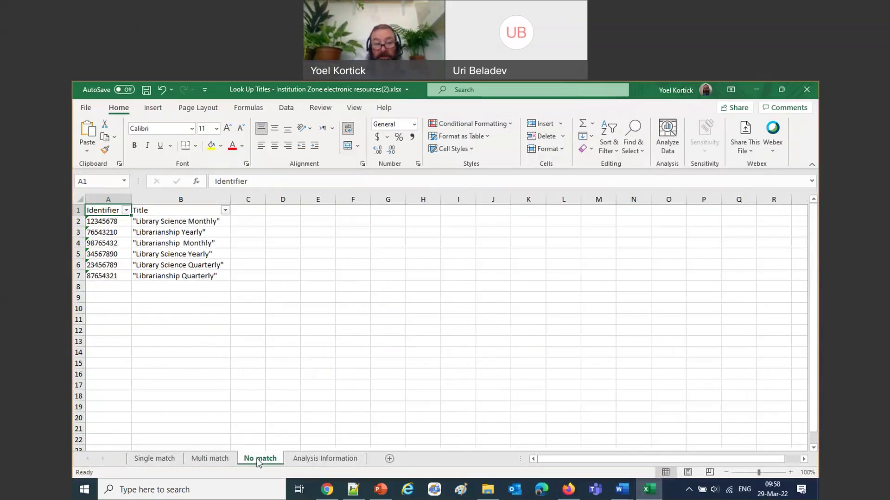
pyautogui.moveTo(101, 221); pyautogui.dragTo(102, 276)
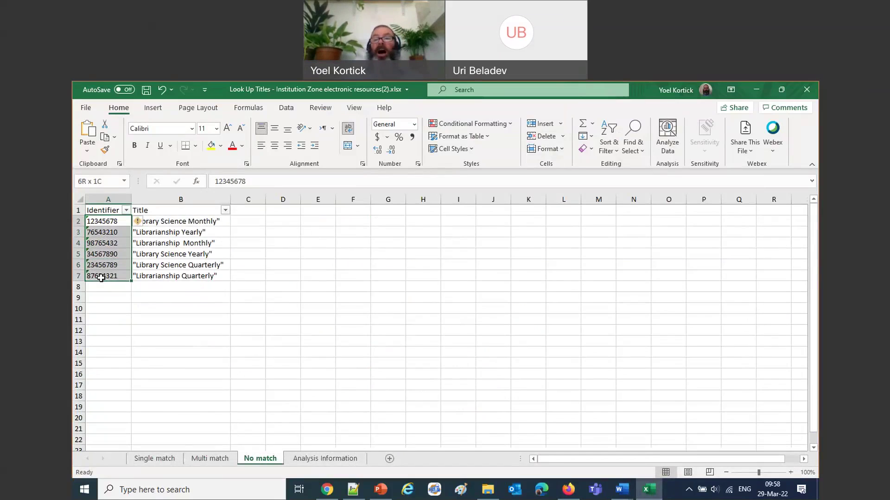
pyautogui.click(317, 333)
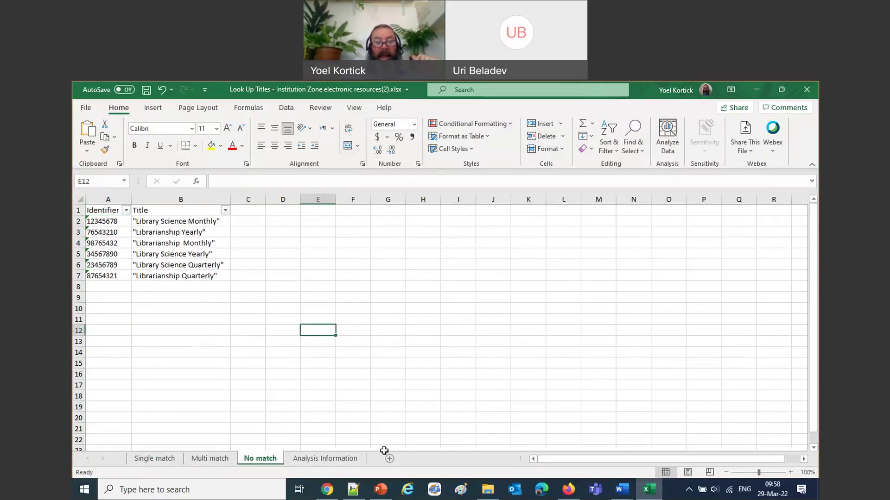
pyautogui.click(318, 460)
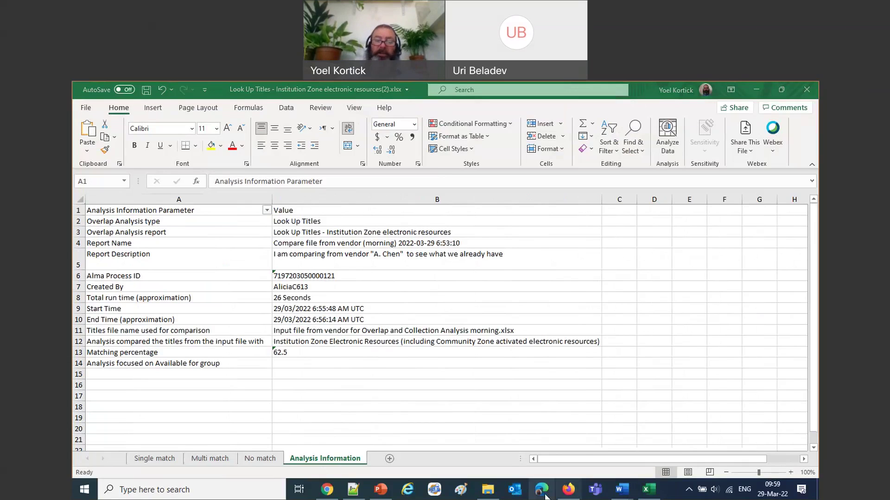
# - Switch to Document3 in Word and add "This is excellent as doing this in Analytics does not show me what did *not* match."
pyautogui.moveTo(624, 490)
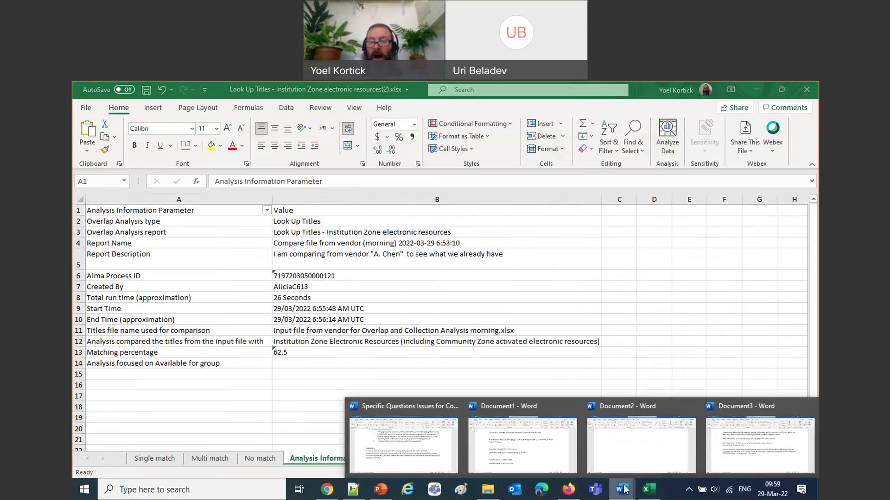
pyautogui.click(726, 437)
pyautogui.press('Return')
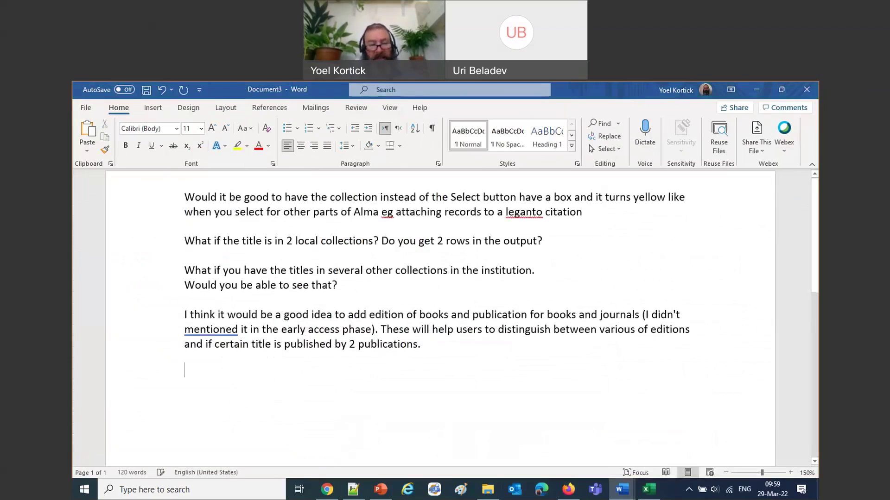
pyautogui.write('This is excellent as doing this in Analytics does not show me what did *not* match.')
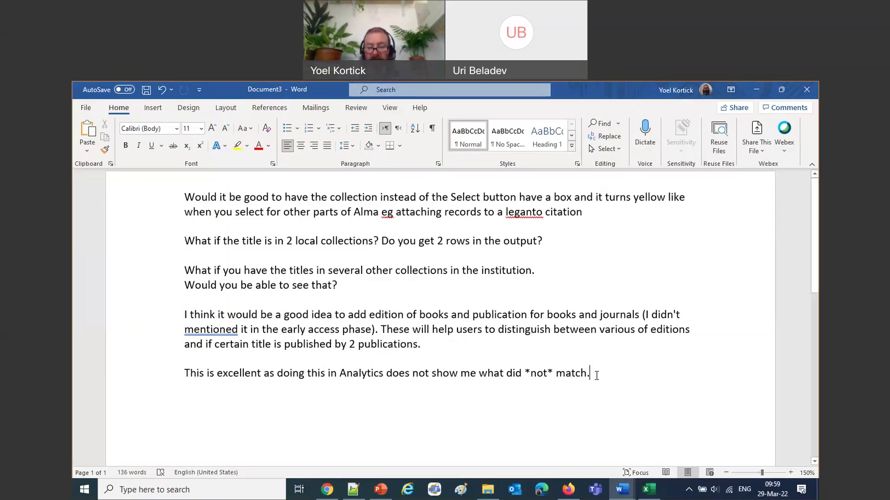
# - Add a new paragraph asking whether a vendor file with separate ISSN and EISSN columns can have both compared at once
pyautogui.press('Return')
pyautogui.press('Return')
pyautogui.write('What if the vendor file had two columns - one with ISSN and one with EISSN? Are we able to compare both at once?')
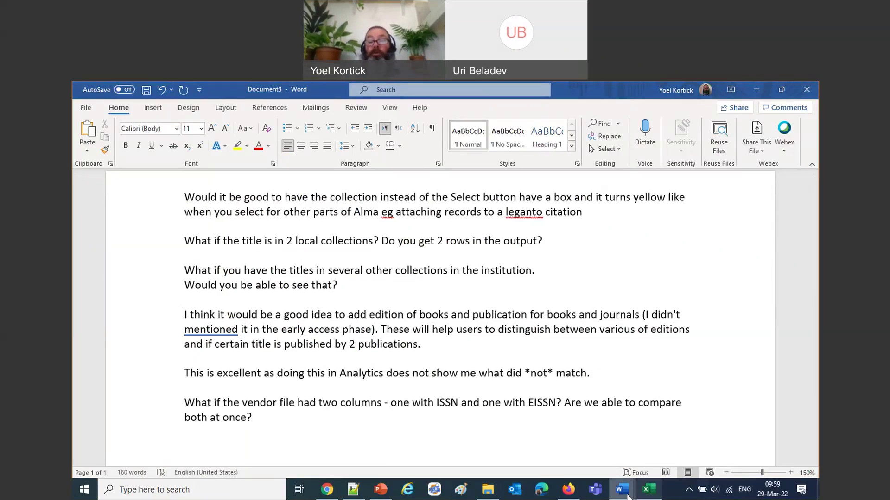
# - Switch to the Look Up Titles workbook in Excel, view its Analysis Information sheet, and return to Document3 in Word
pyautogui.click(487, 492)
pyautogui.click(652, 491)
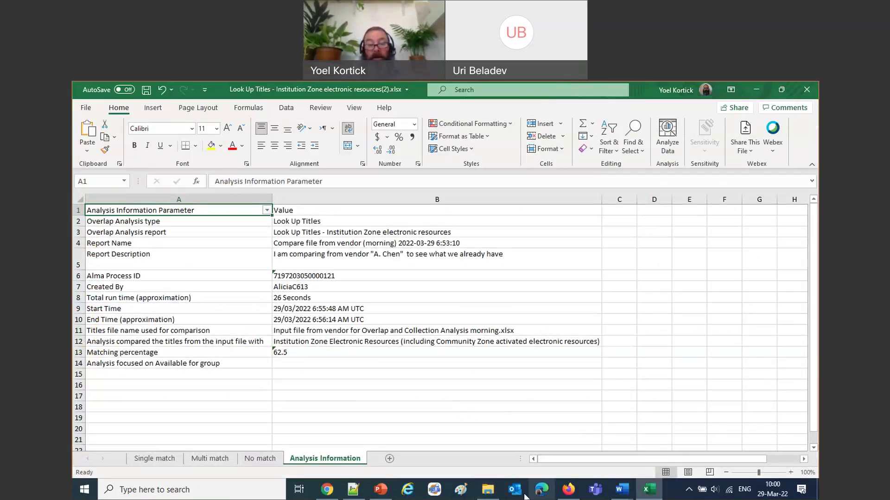
pyautogui.moveTo(622, 490)
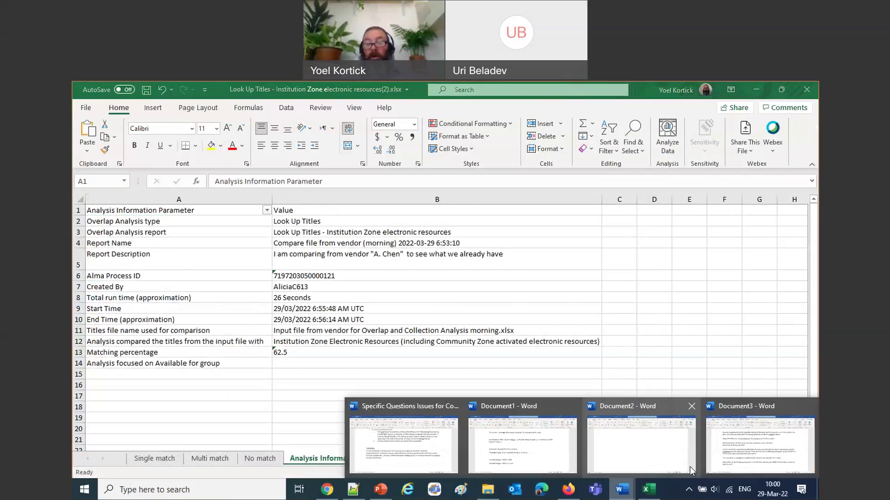
pyautogui.click(742, 454)
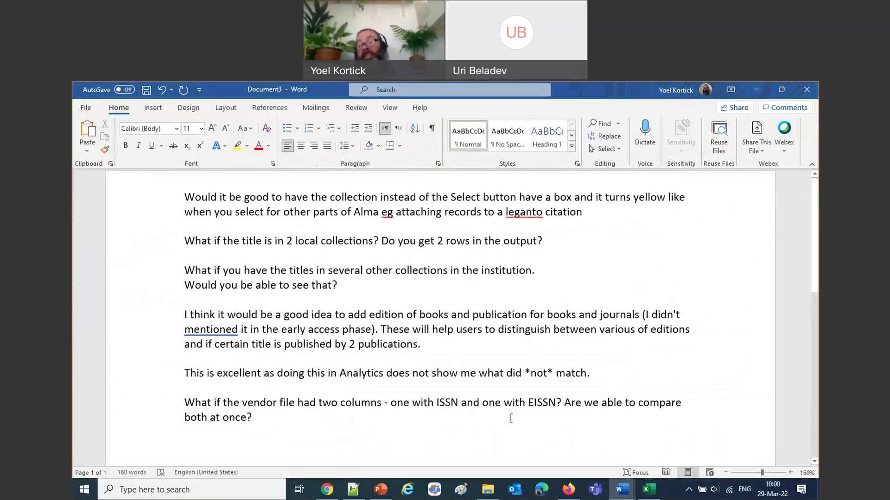